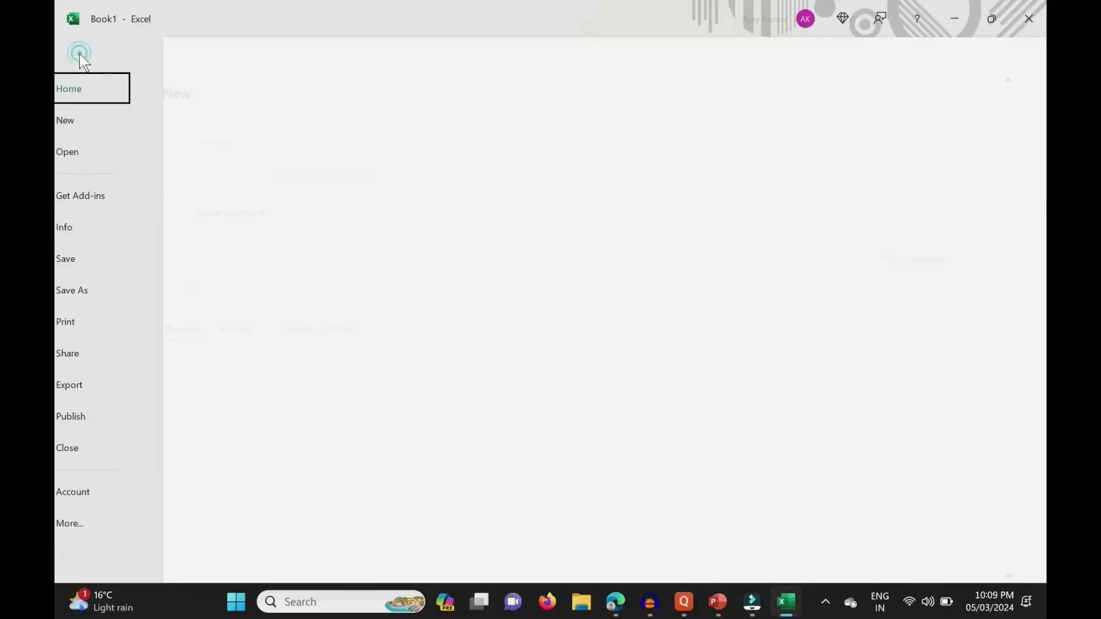
Copy the DataSheet sales table into cell A1 of a new blank workbook.
left_click(304, 427)
left_click_drag(92, 217, 609, 347)
key("ctrl+shift+Down")
key("ctrl+c")
key("ctrl+n")
key("ctrl+v")
Widen the pasted table's columns so every entry fits.
left_click_drag(125, 203, 362, 203)
left_click_drag(412, 202, 540, 202)
left_click_drag(589, 202, 619, 205)
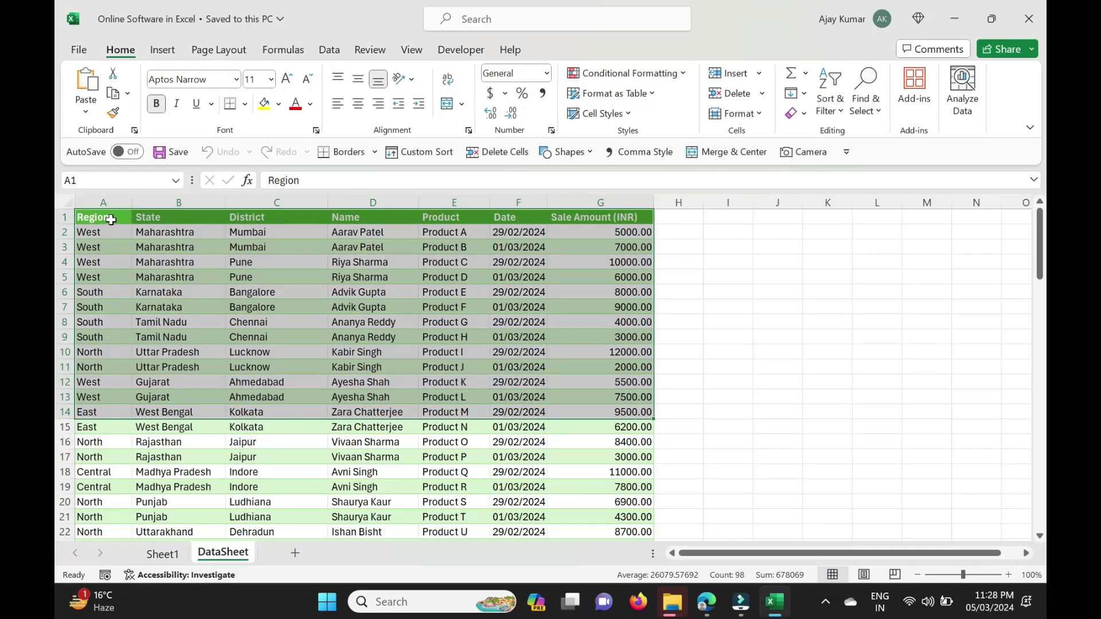
Select the DataSheet table A1:G14, from Region through Sale Amount (INR).
left_click_drag(111, 220, 601, 410)
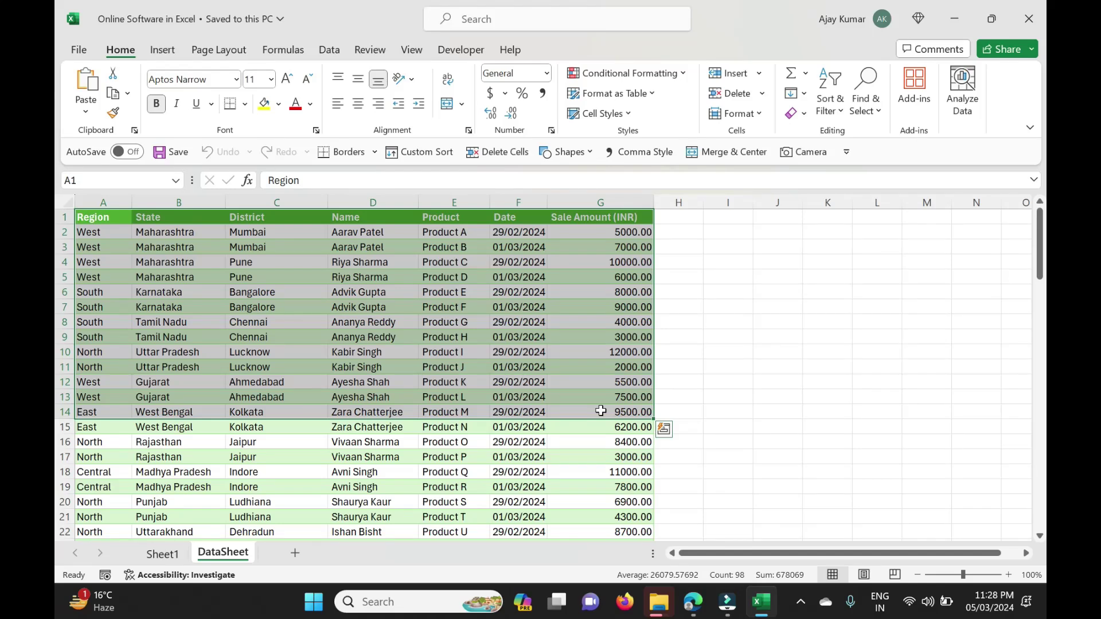
left_click_drag(92, 218, 627, 217)
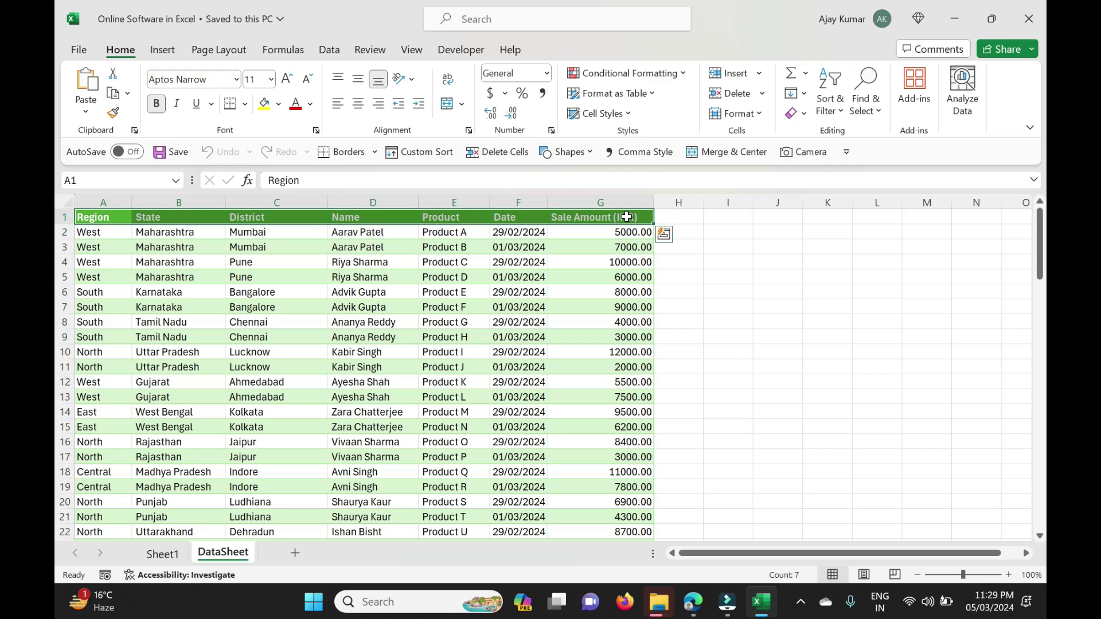
left_click(769, 243)
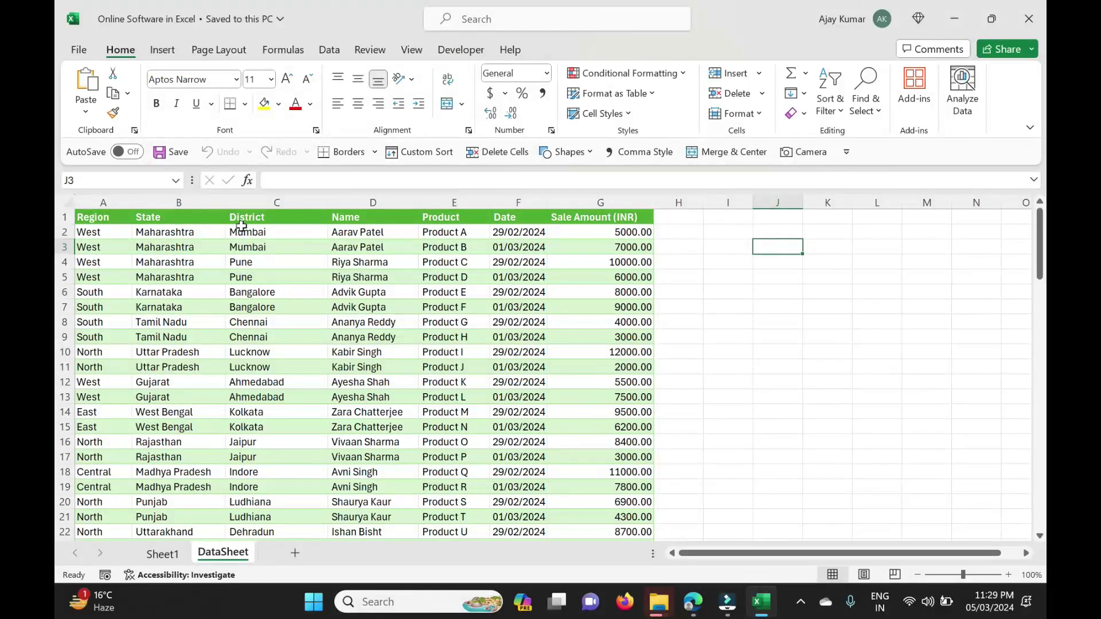
left_click_drag(98, 210, 581, 440)
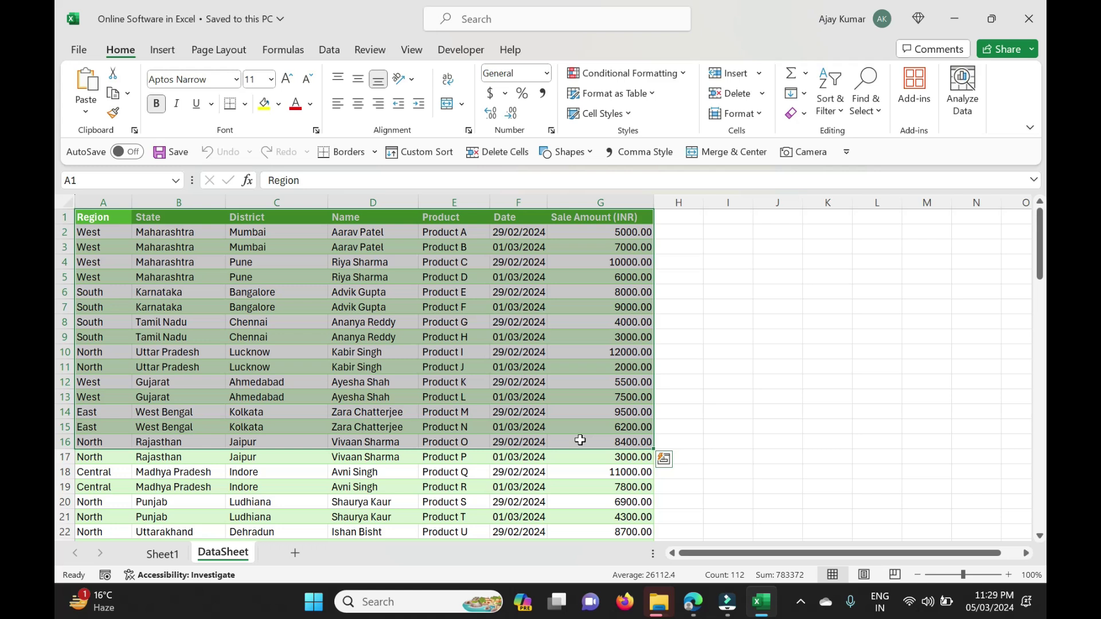
left_click(294, 356)
scroll(294, 357, "down", 1)
scroll(294, 356, "up", 2)
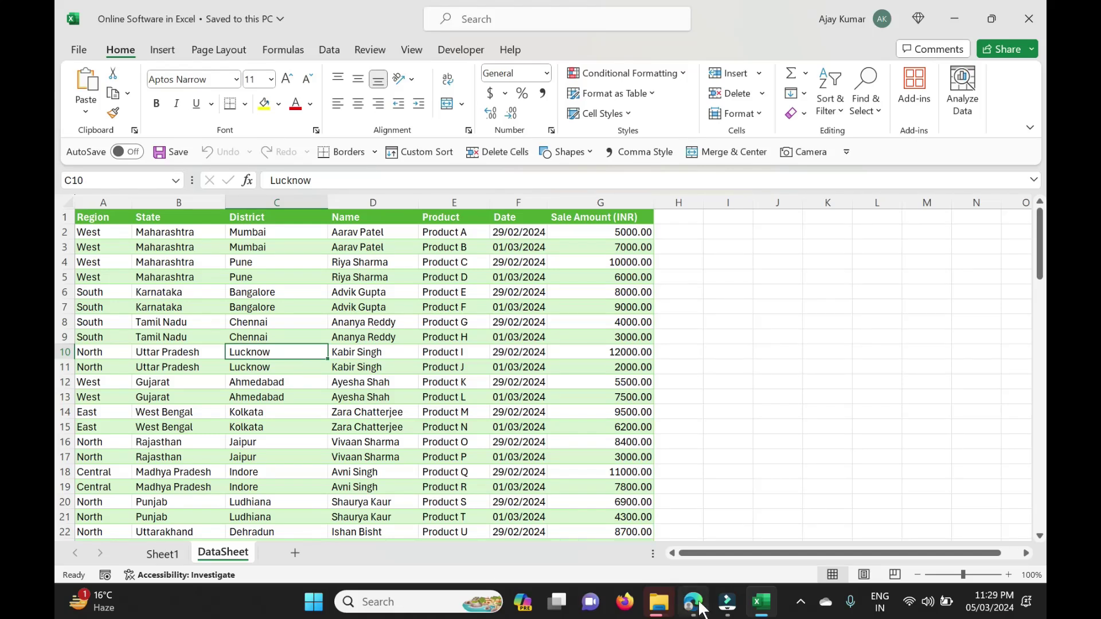
Bring the Sales Data spreadsheet forward and select cell A2.
mouse_move(694, 603)
left_click(674, 519)
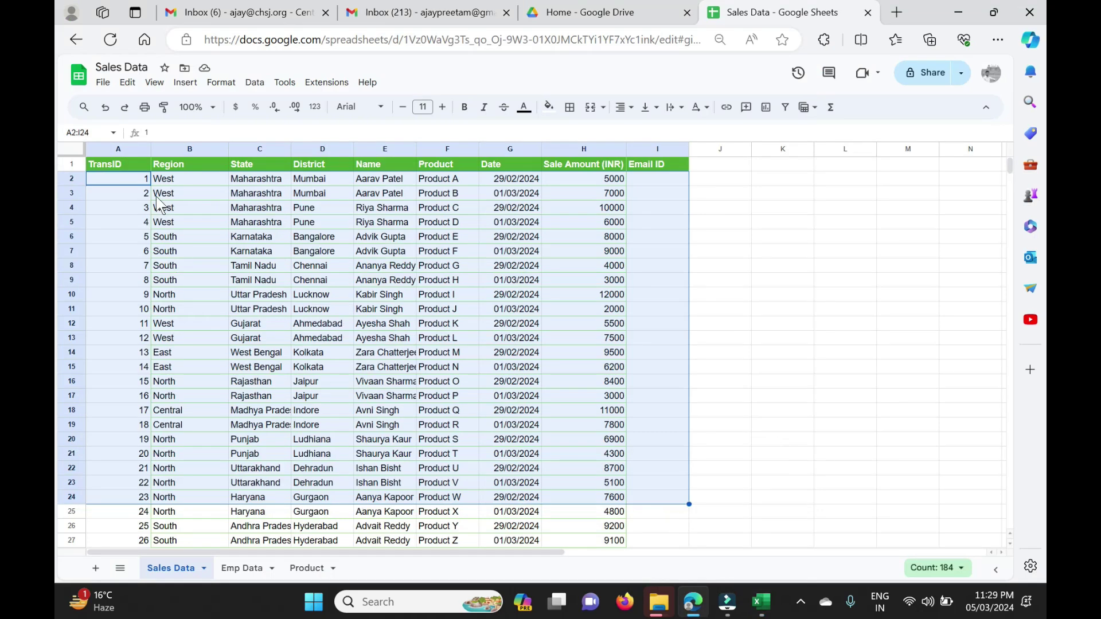
left_click(108, 180)
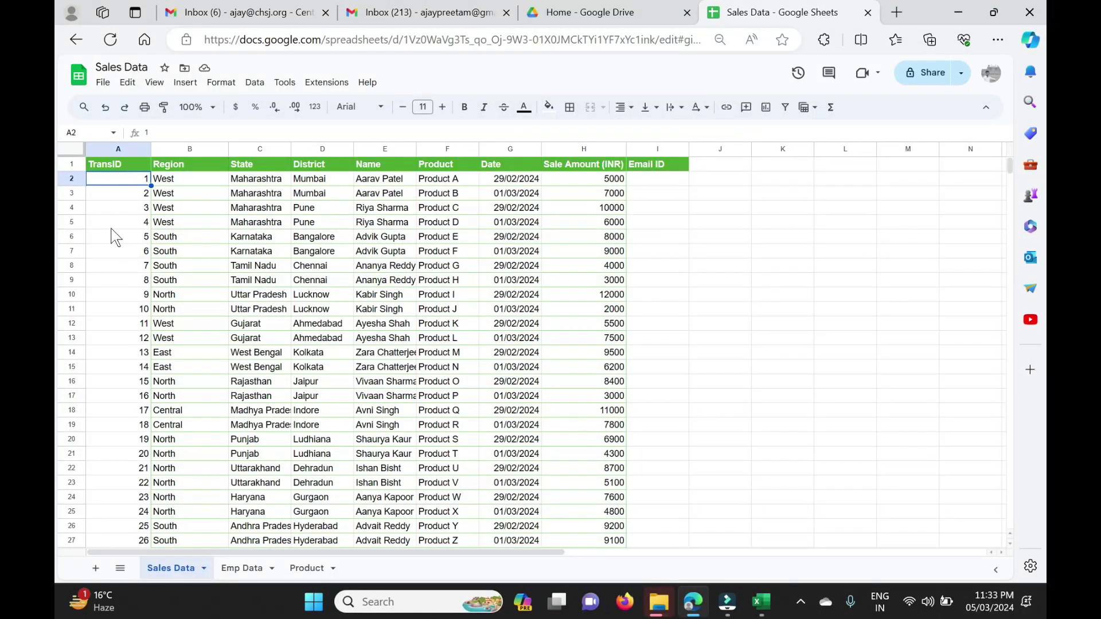
Delete all sample rows below the TransID–Email ID headers and return to the top.
left_click_drag(140, 179, 631, 339)
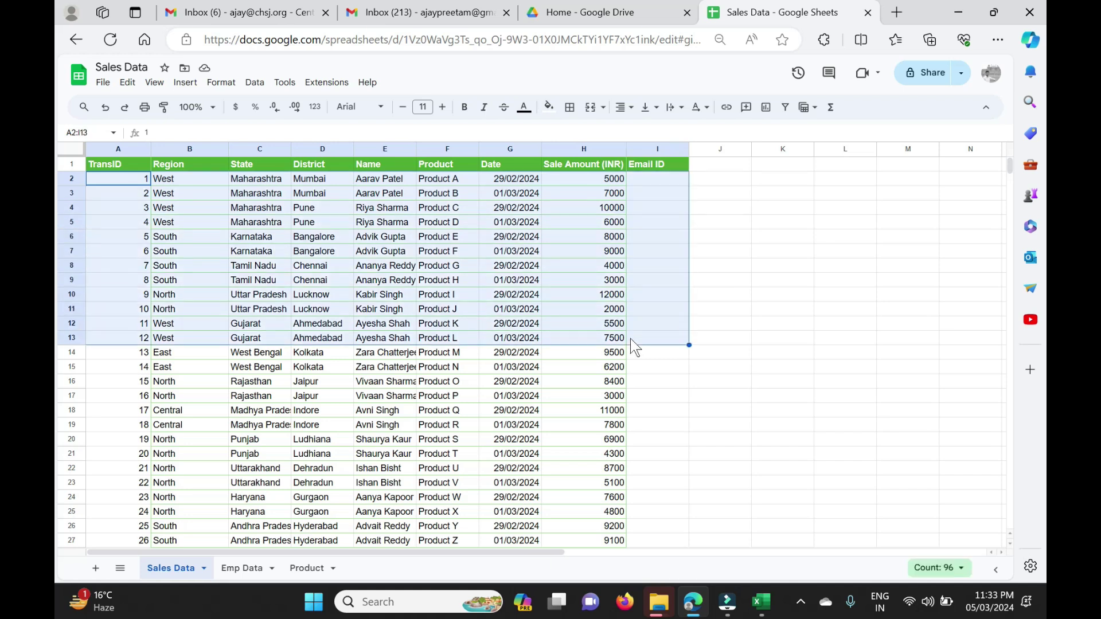
left_click(653, 181)
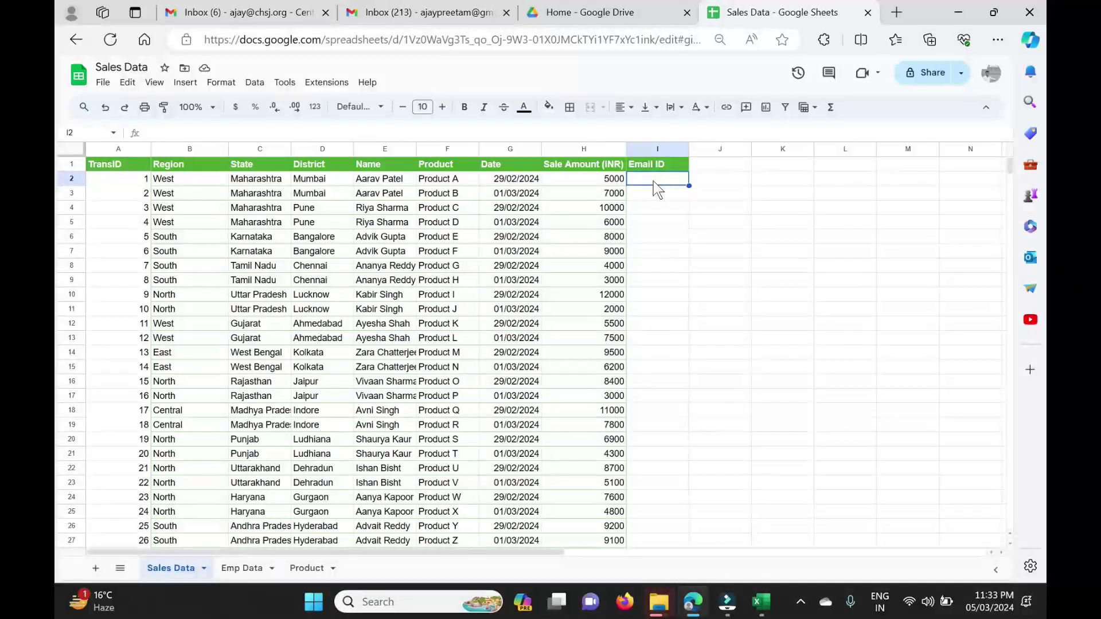
left_click_drag(123, 186, 656, 613)
key("Delete")
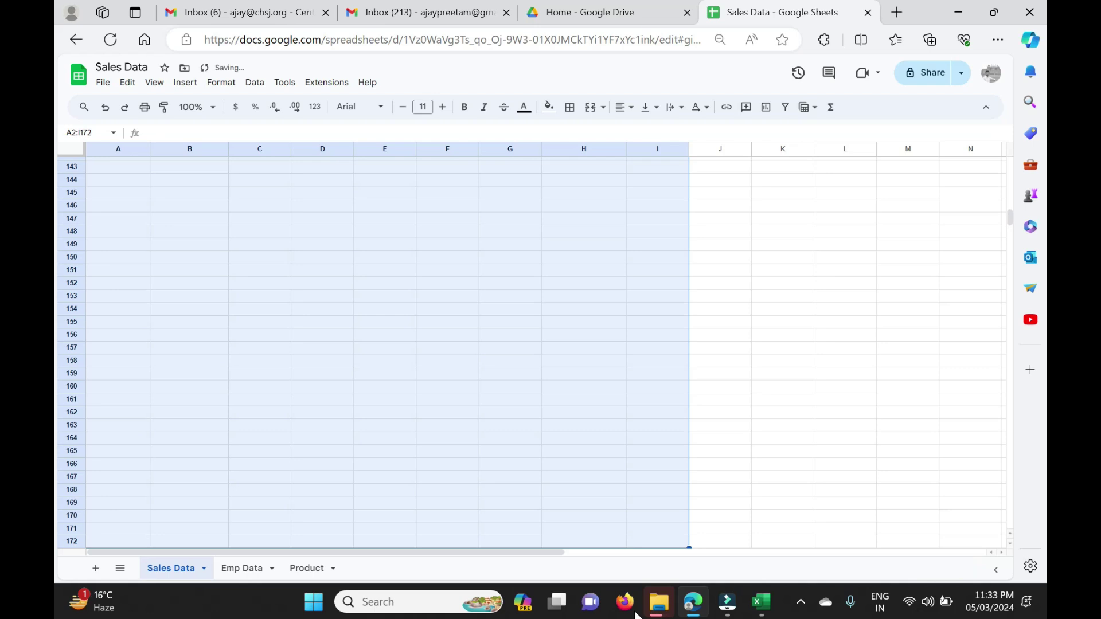
left_click(398, 381)
key("ctrl+Up")
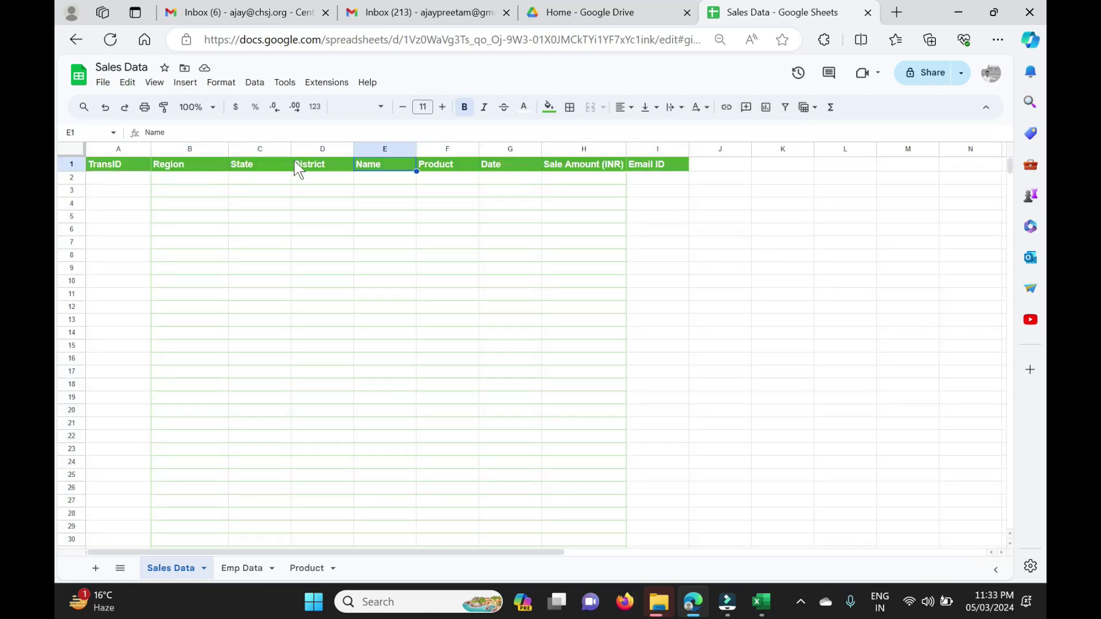
left_click(654, 165)
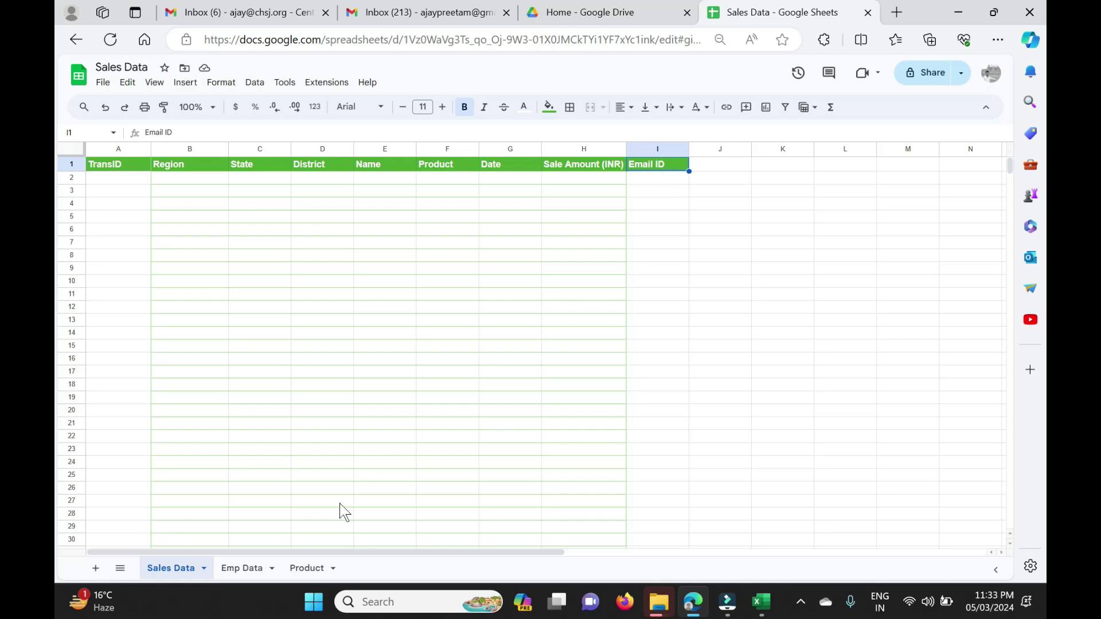
Review the Emp Data sheet's Region, State, District, Name and Email ID columns.
left_click(242, 578)
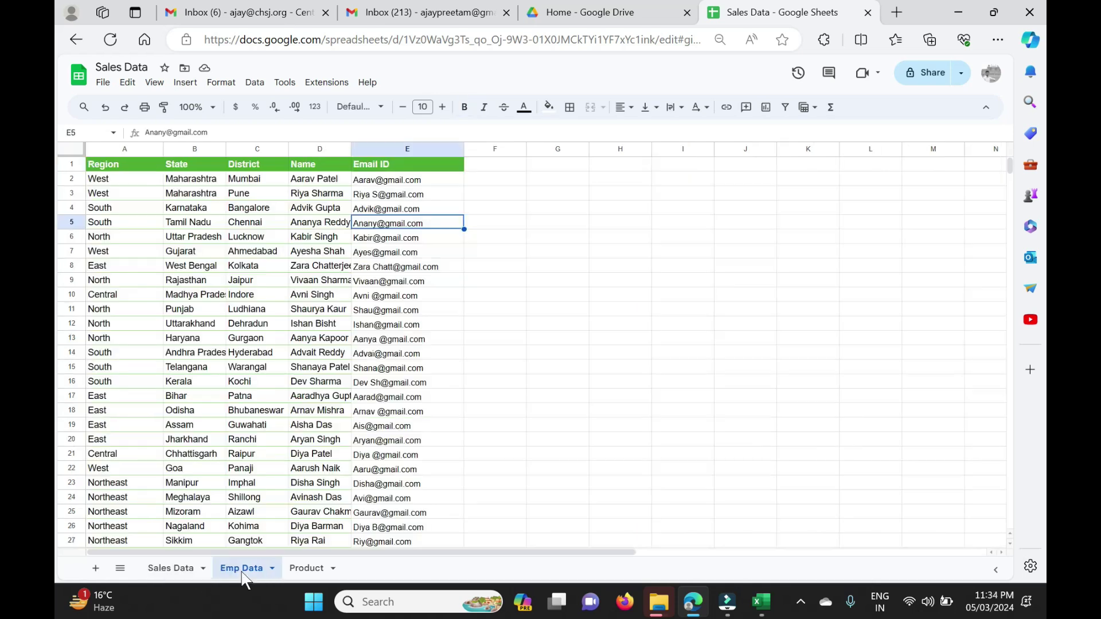
left_click(122, 179)
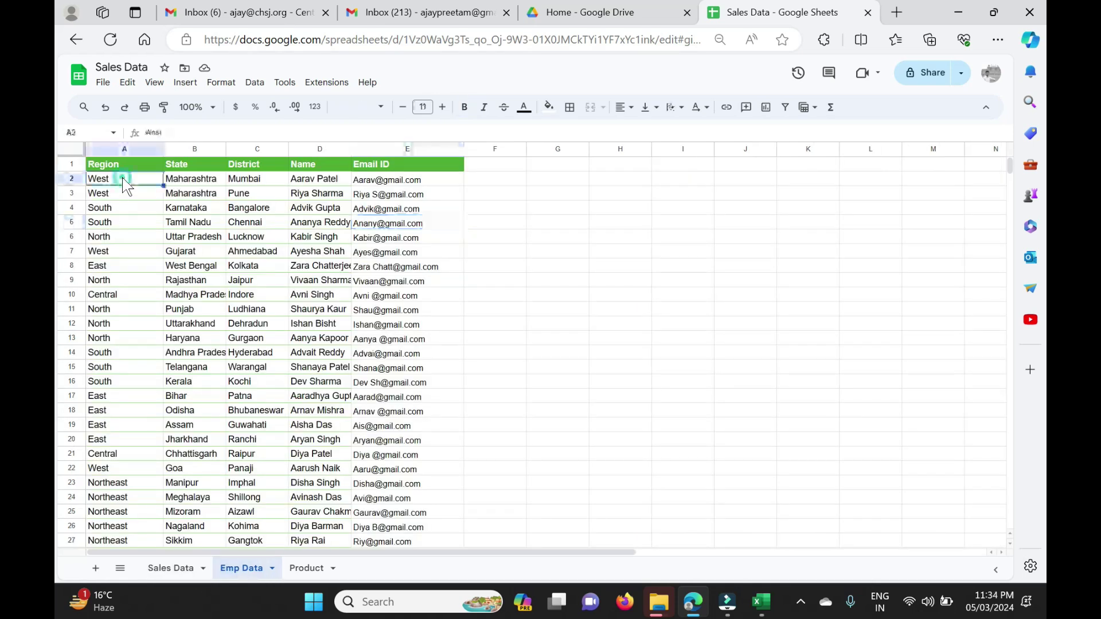
left_click(327, 181)
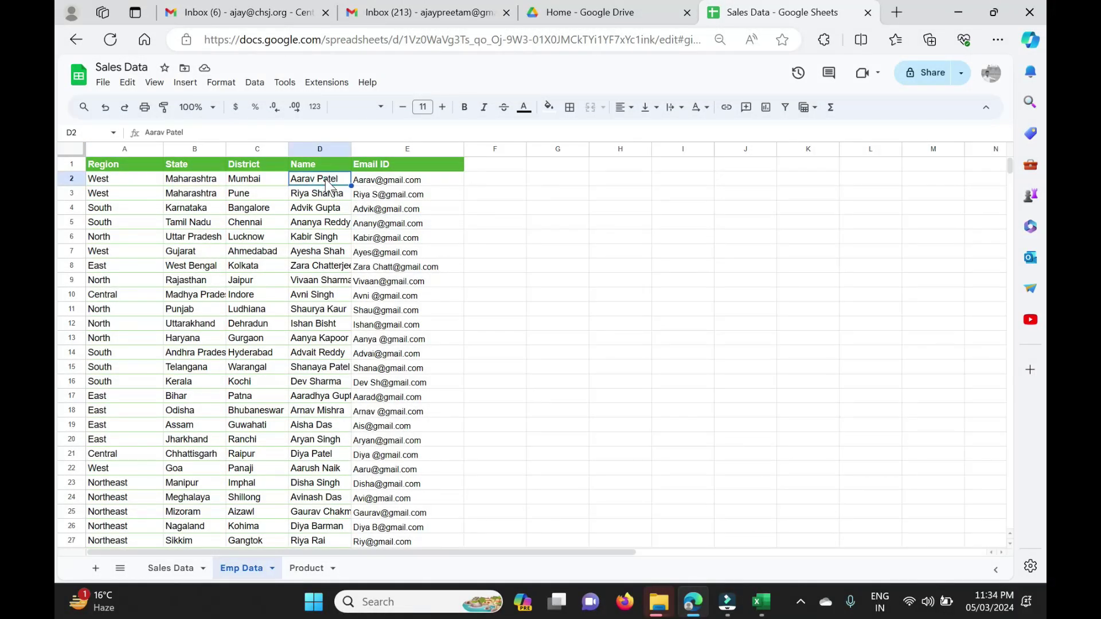
left_click(113, 181)
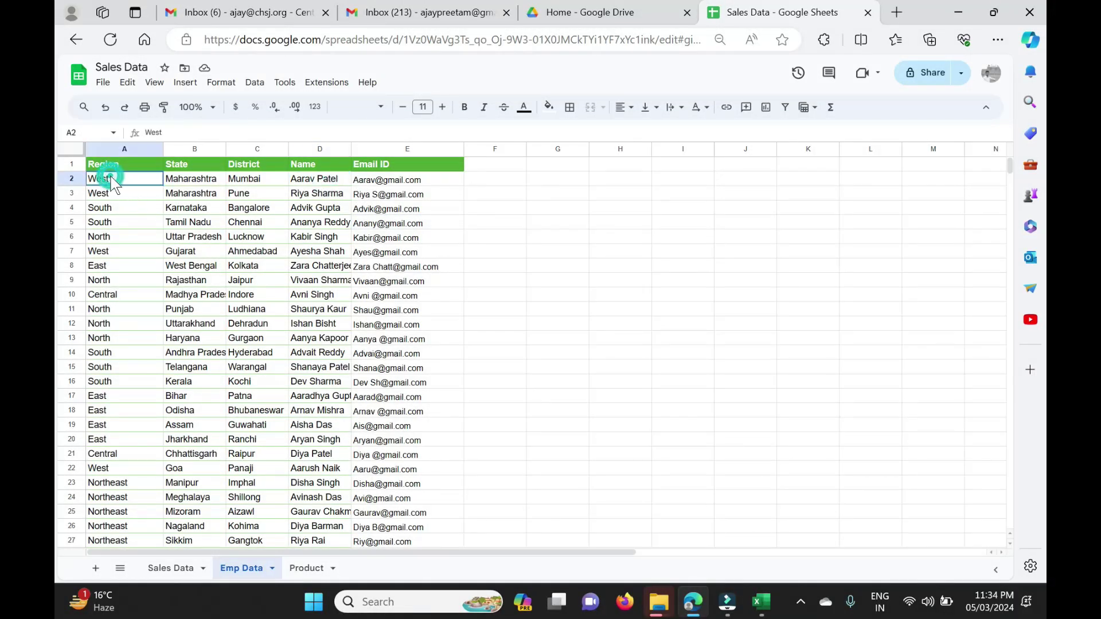
left_click(201, 183)
left_click(257, 184)
left_click(315, 184)
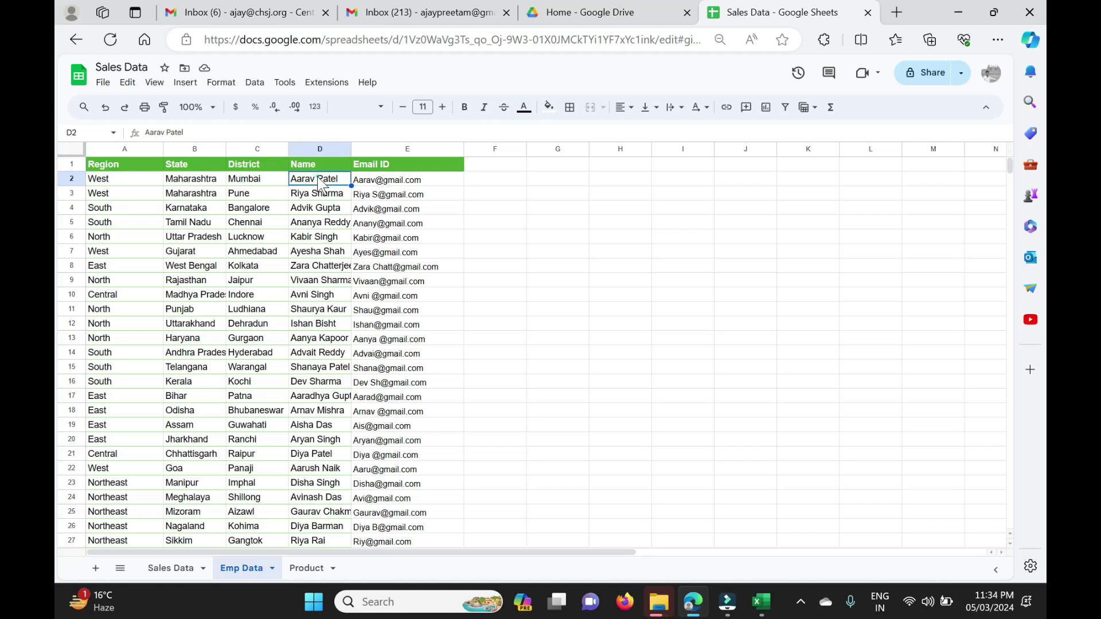
left_click(415, 181)
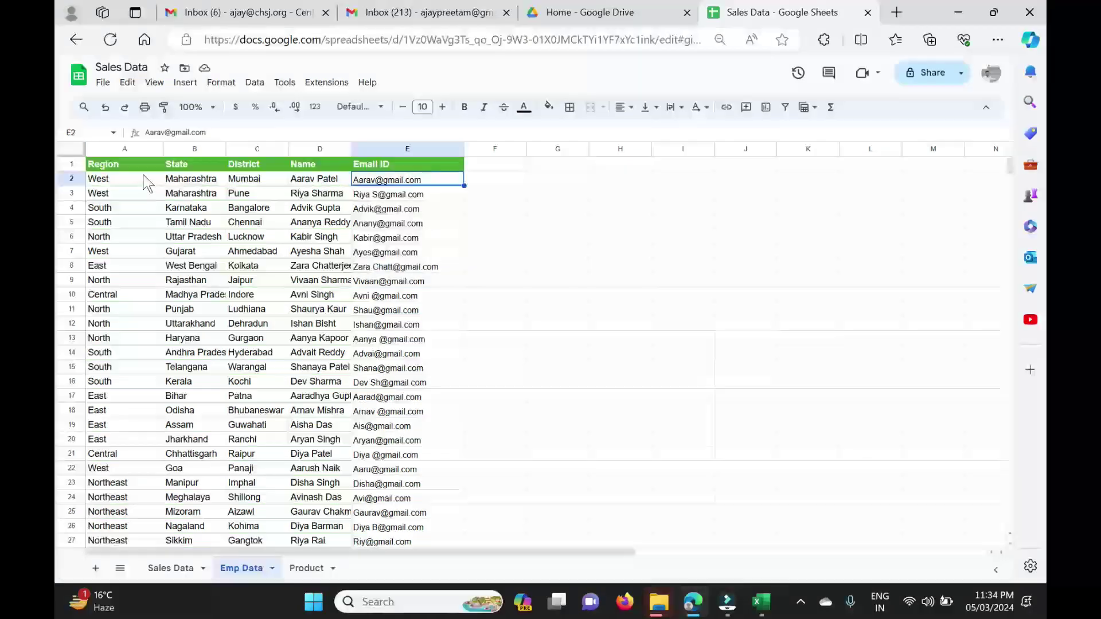
left_click_drag(113, 179, 403, 373)
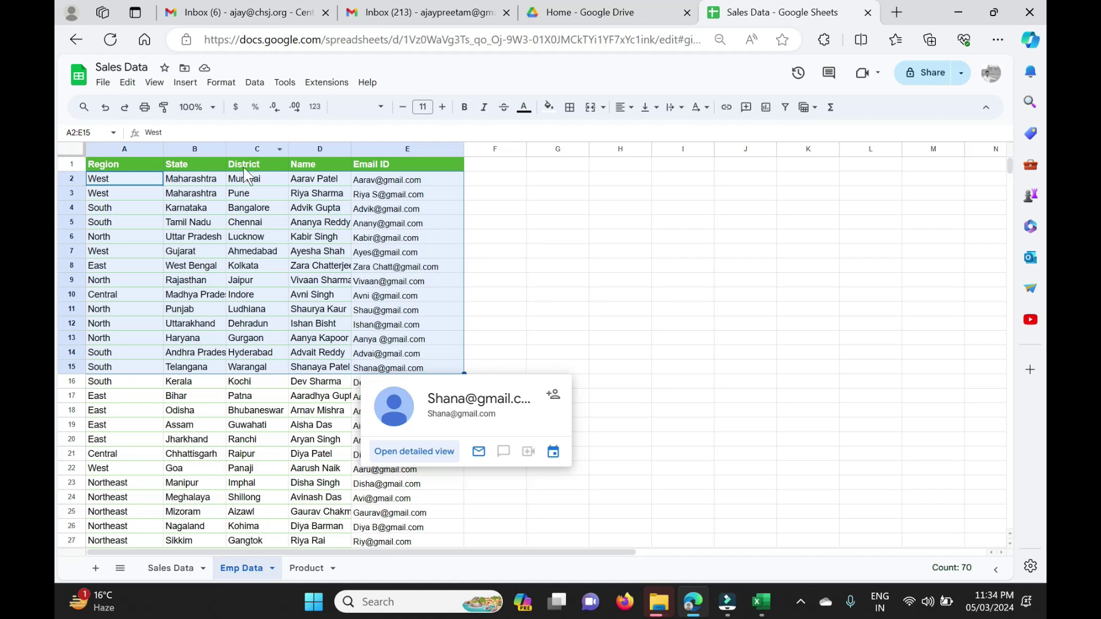
left_click(263, 178)
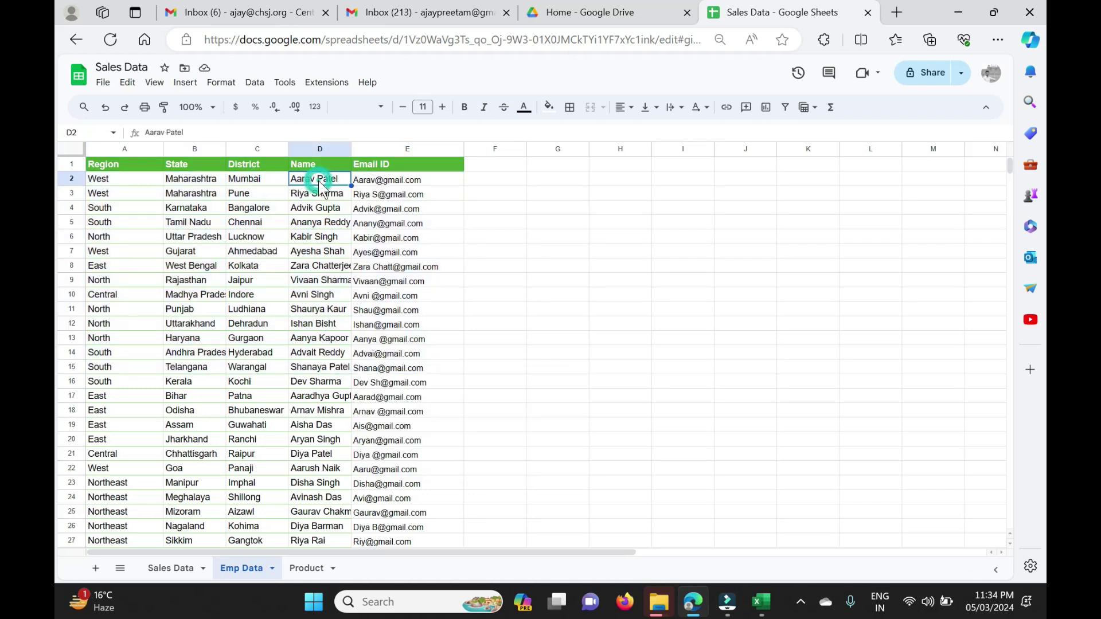
Review the Product sheet's product list, then open AppSheet in a new tab.
left_click(306, 568)
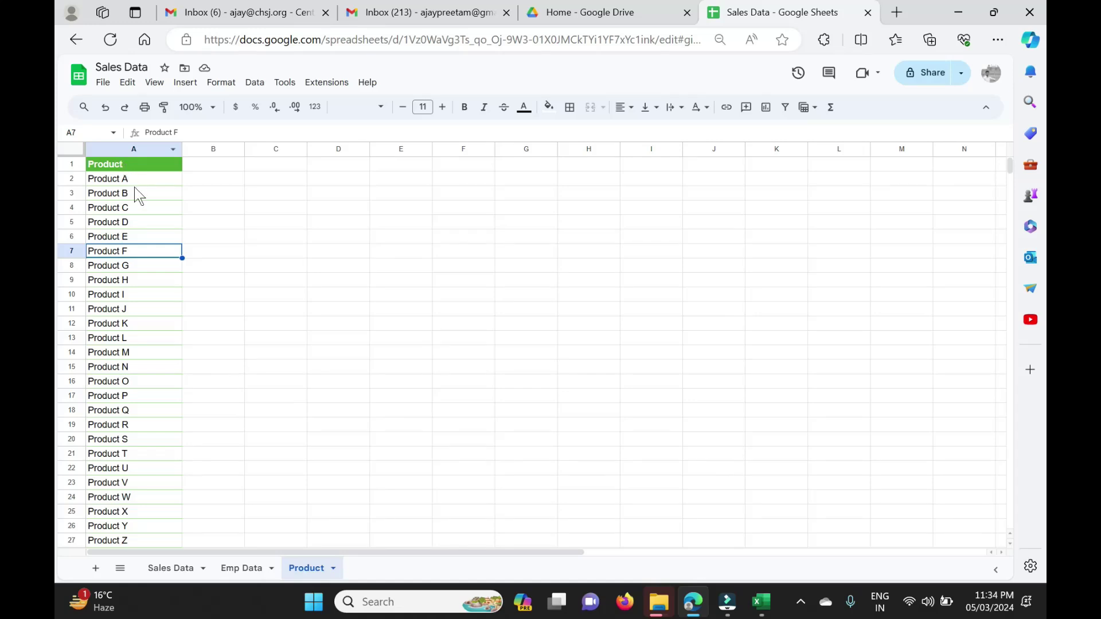
left_click_drag(135, 181, 157, 531)
scroll(163, 233, "up", 15)
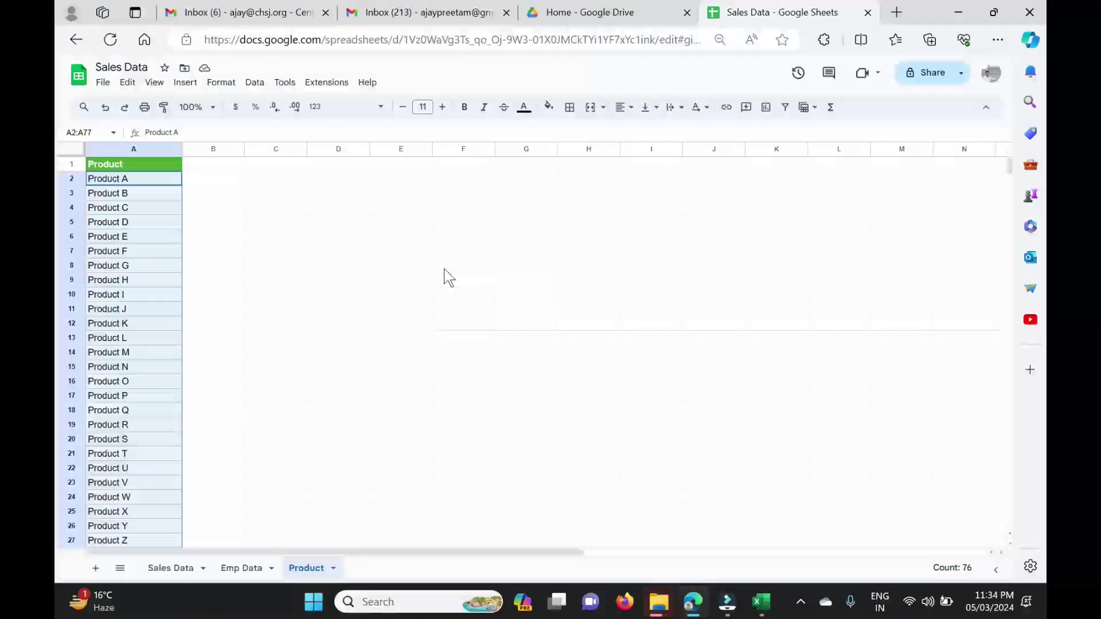
left_click(898, 13)
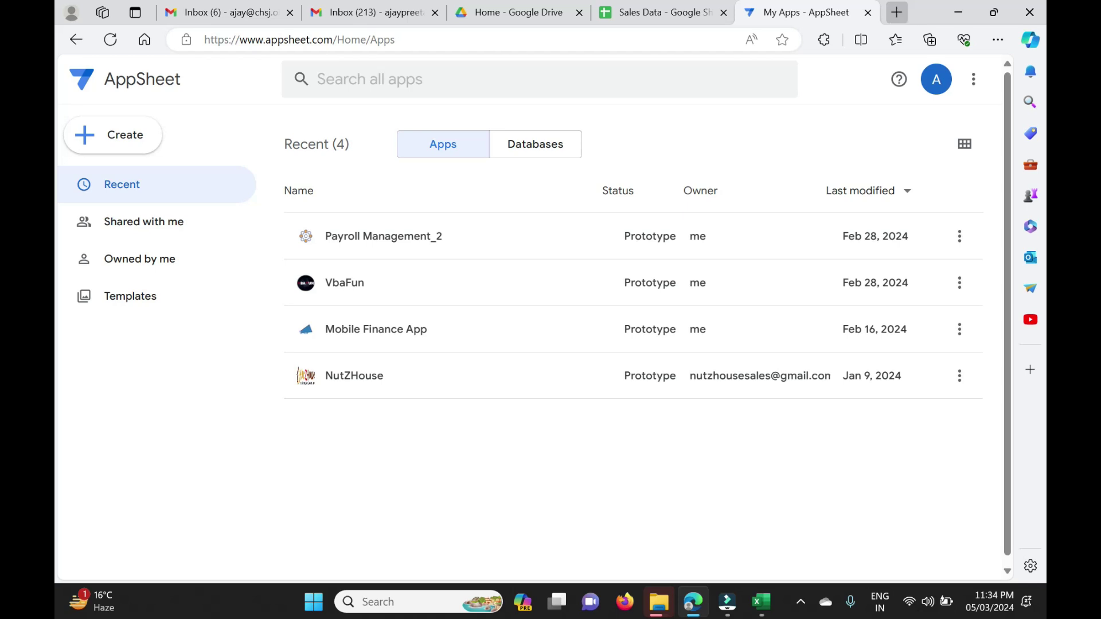
Start a new app from existing data named 'Daily Sales Report'.
left_click(131, 136)
mouse_move(165, 179)
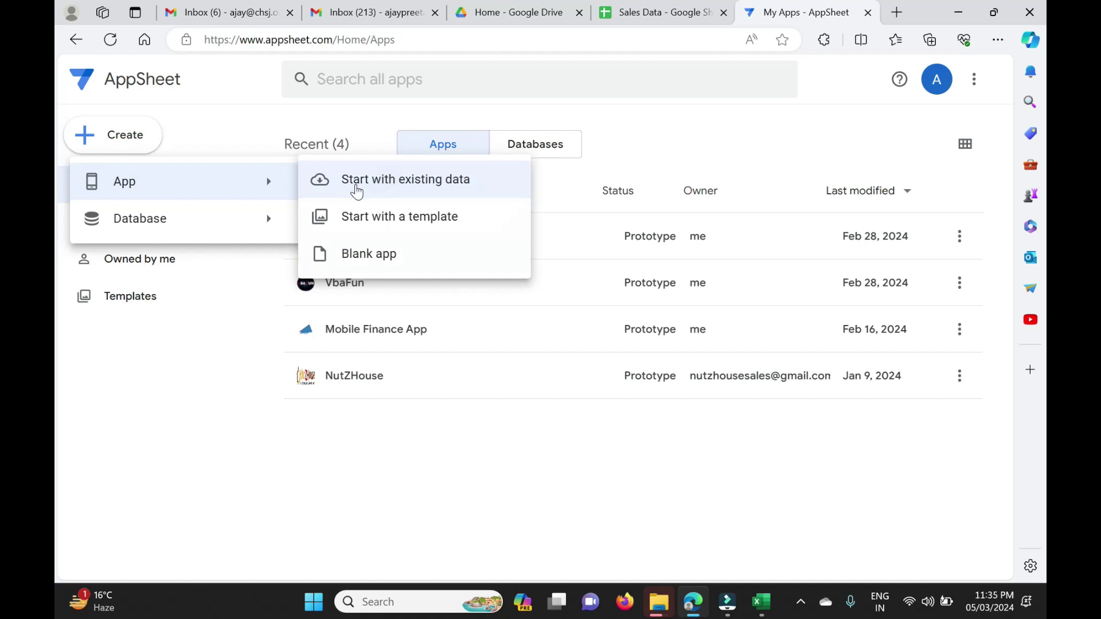
left_click(394, 191)
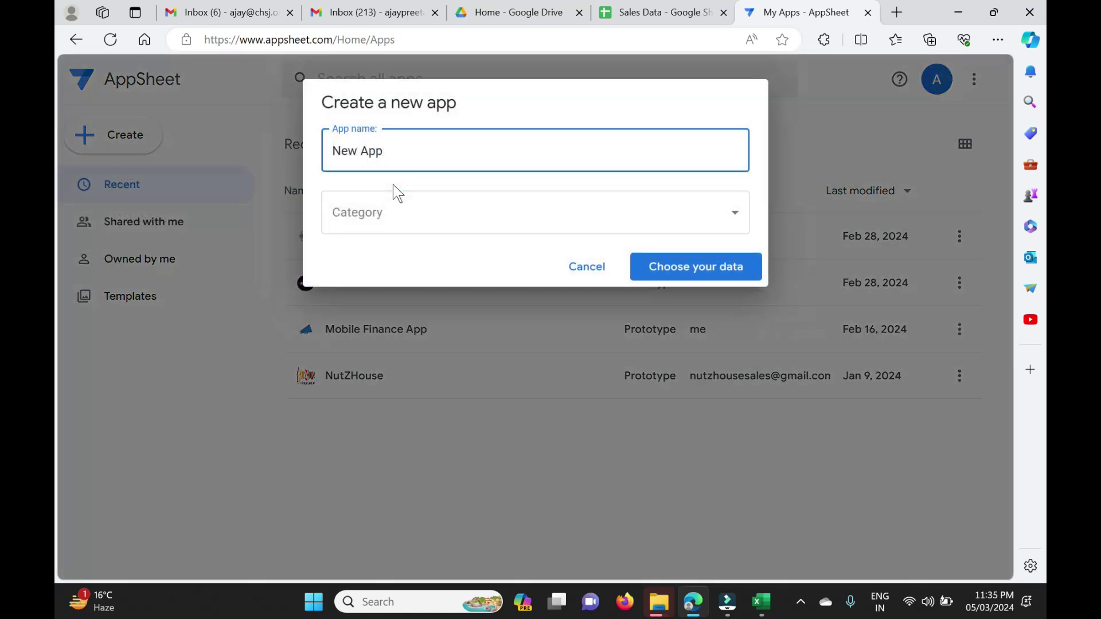
key("ctrl+shift+Left")
key("ctrl+shift+Left")
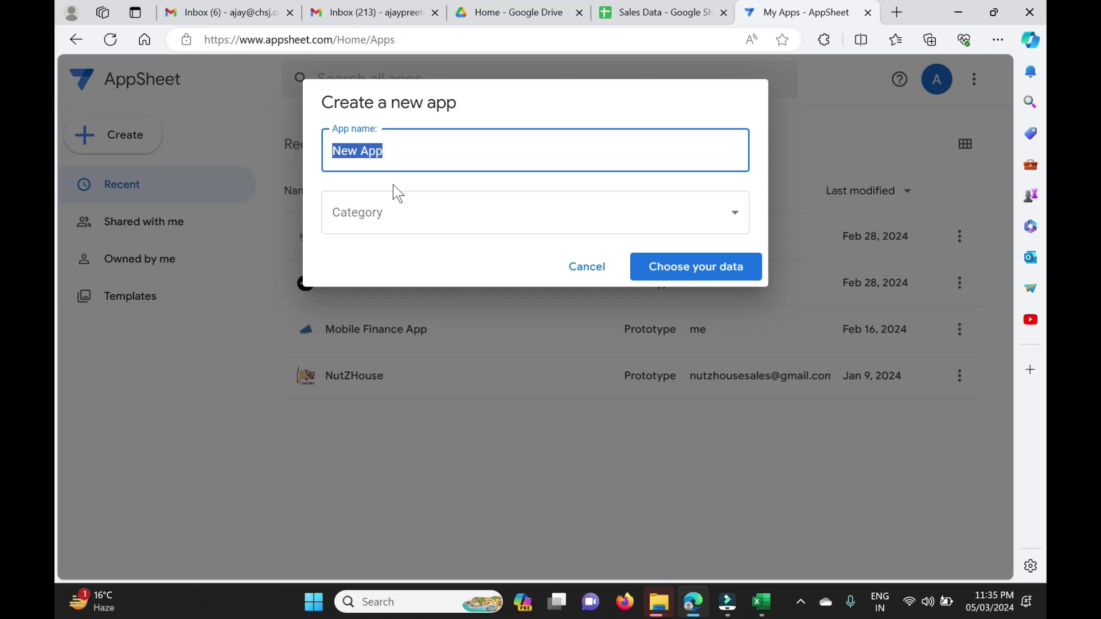
type("Sales")
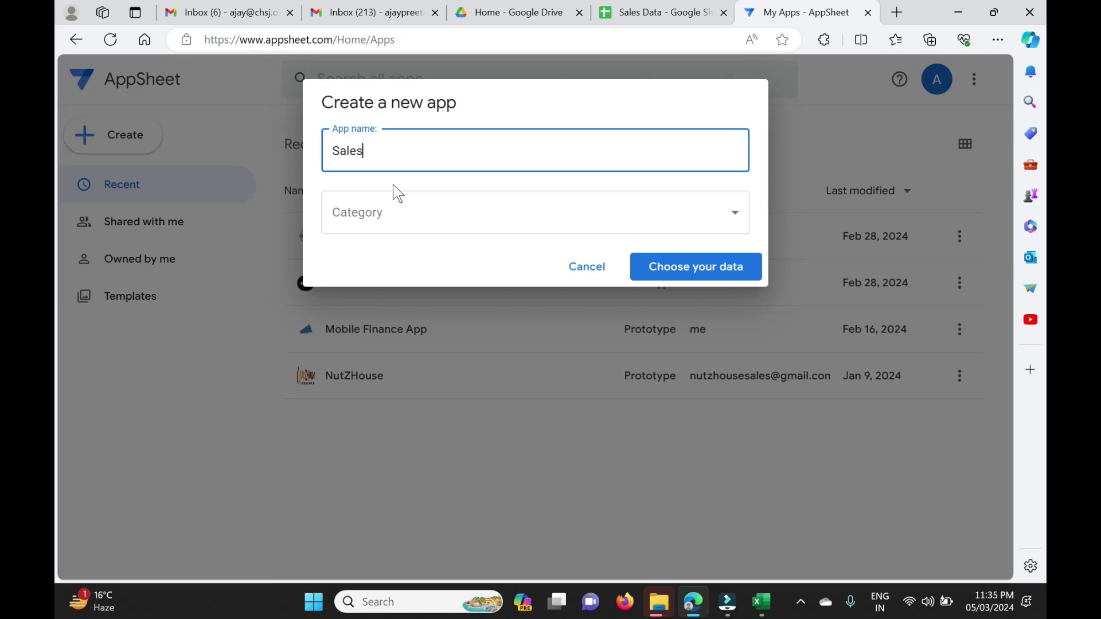
type(" Report")
key("ctrl+Left")
key("ctrl+Left")
type("Daily")
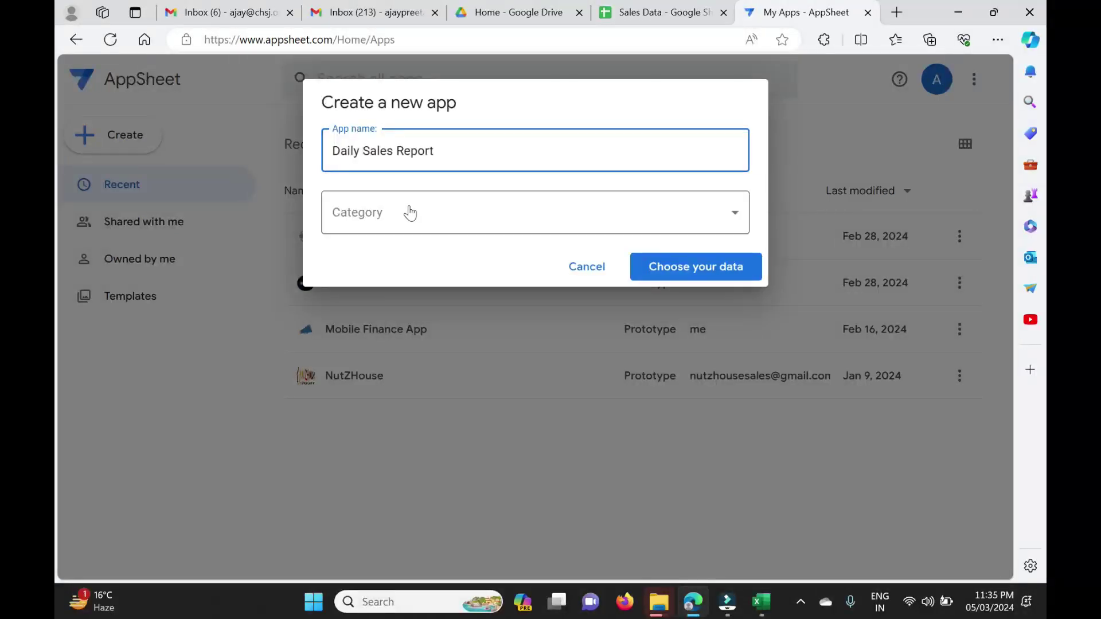
Set the app category to Education & Training and continue to data selection.
left_click(408, 212)
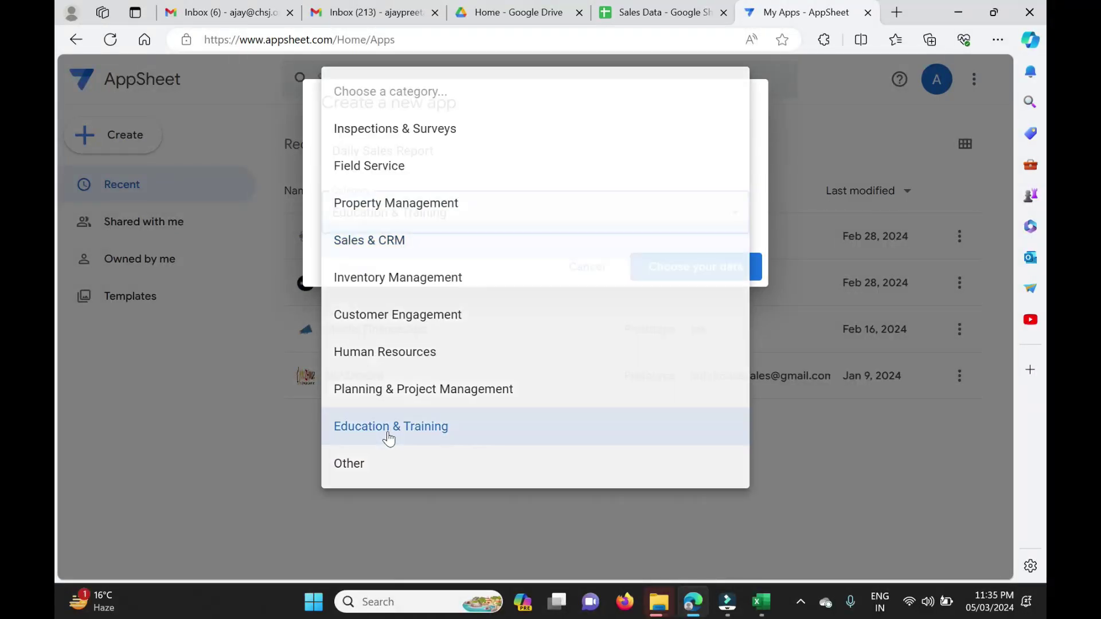
left_click(387, 438)
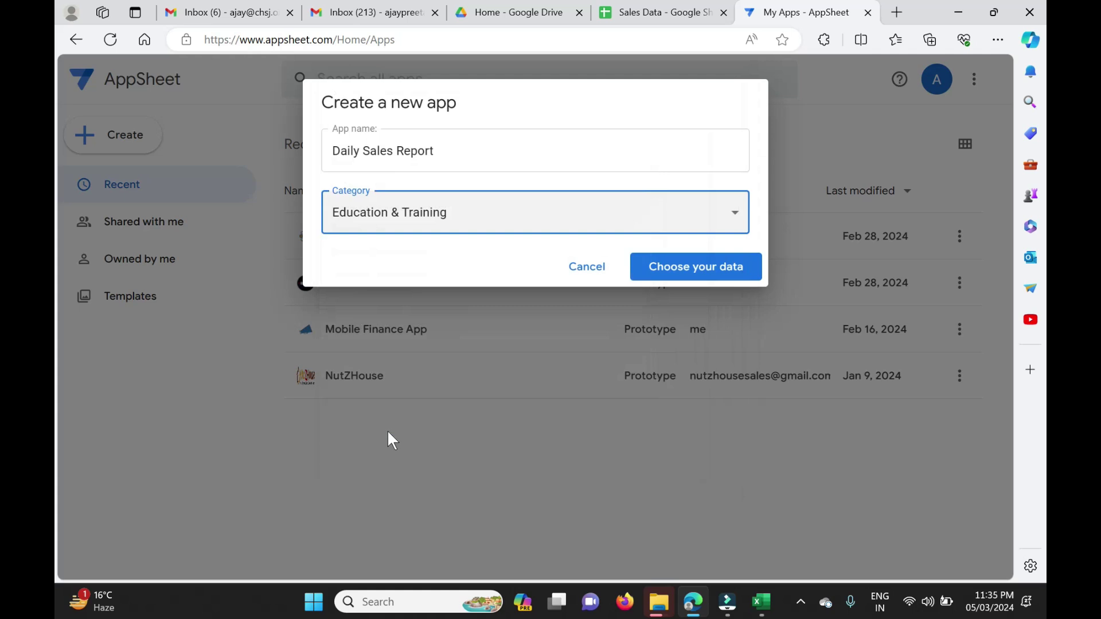
left_click(695, 272)
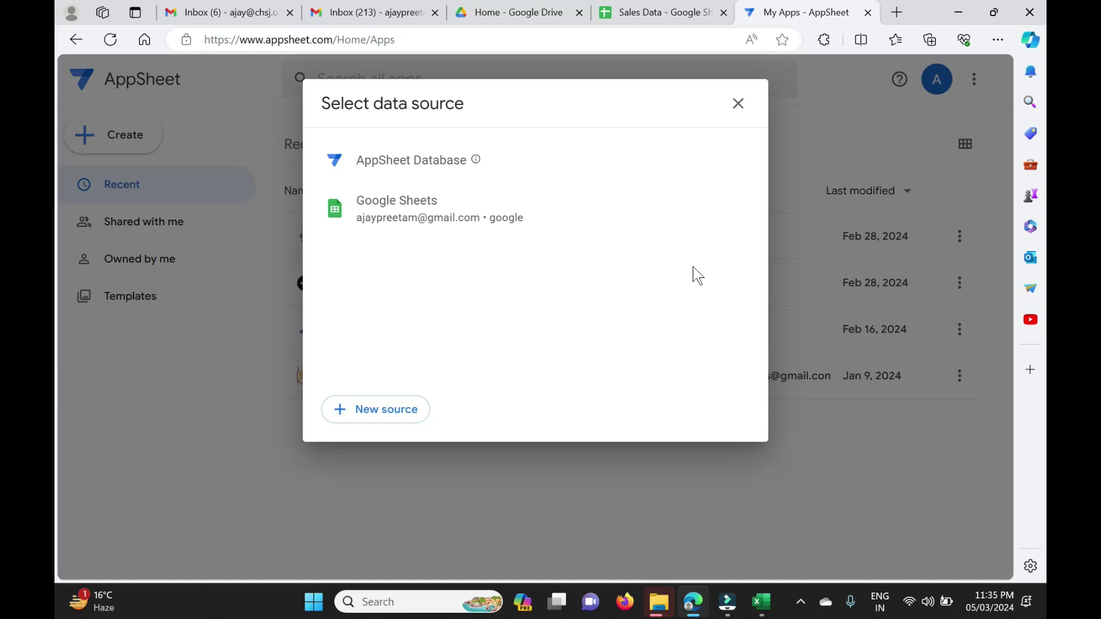
Check the Sales Data sheet's headers and rows A1:I14 in Google Sheets.
left_click(664, 17)
left_click(171, 568)
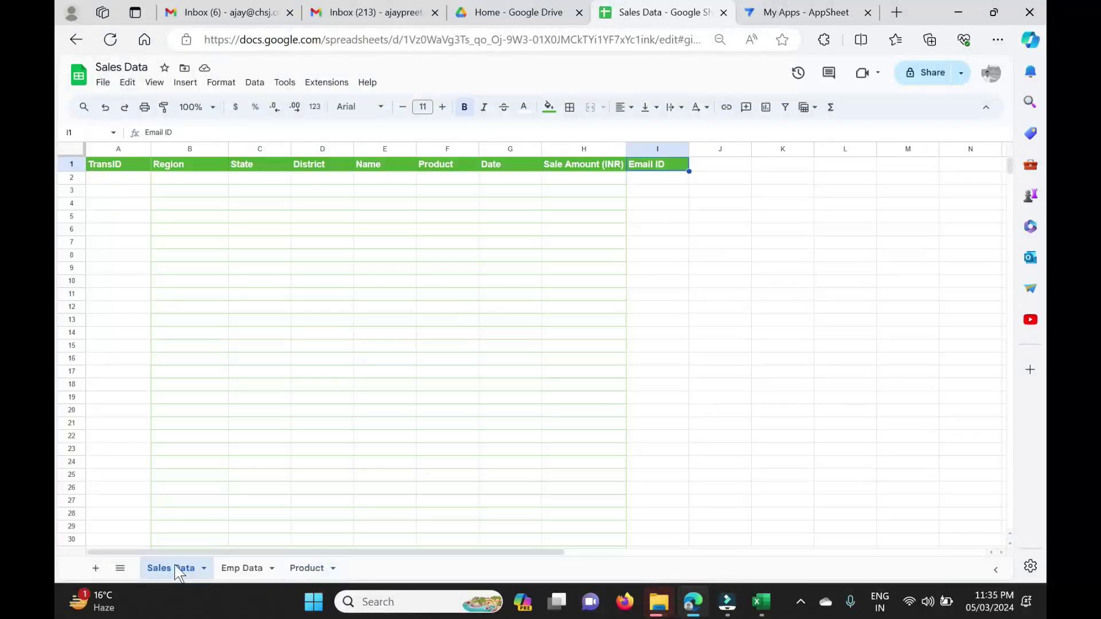
left_click_drag(116, 167, 631, 337)
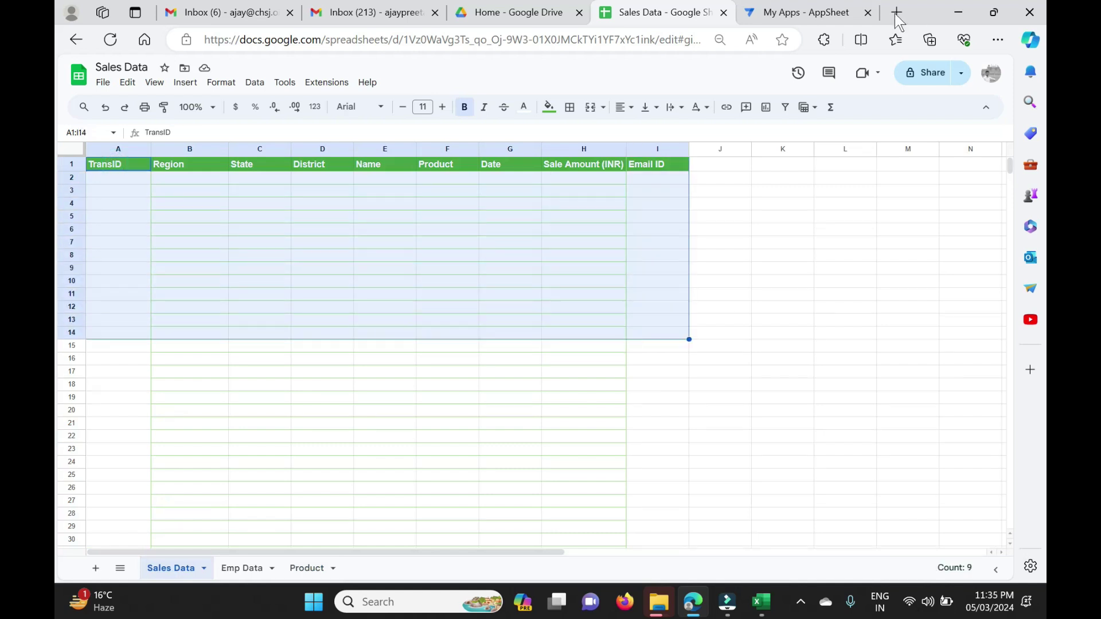
left_click(799, 18)
Choose Google Sheets as the source and pick Sales Data via a 'sales data' search.
left_click(398, 213)
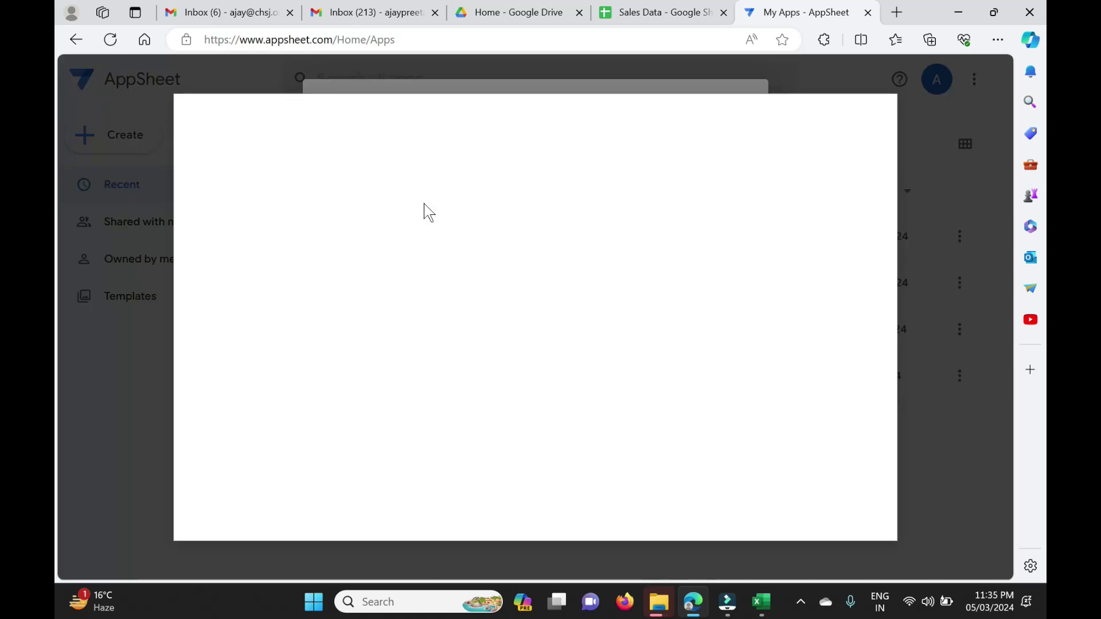
left_click(297, 199)
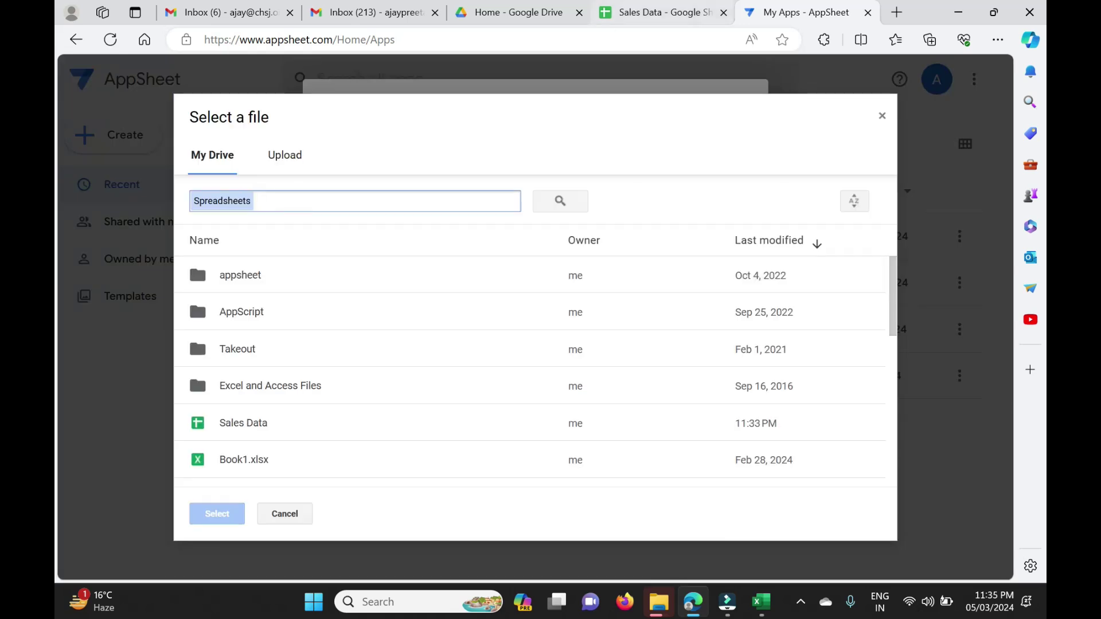
left_click(662, 12)
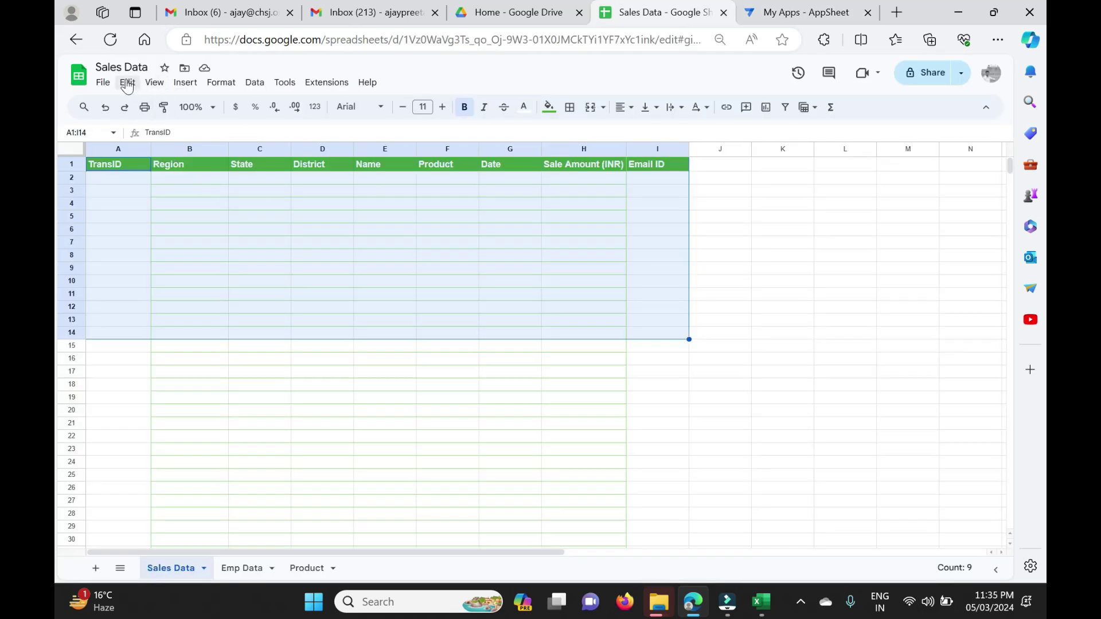
left_click(765, 13)
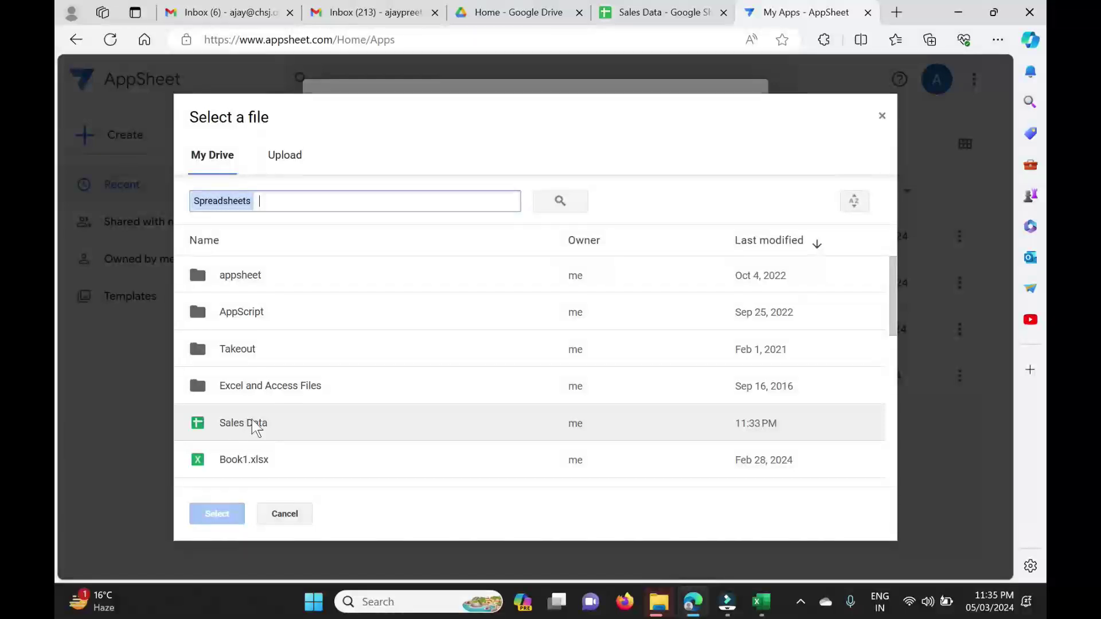
left_click(243, 427)
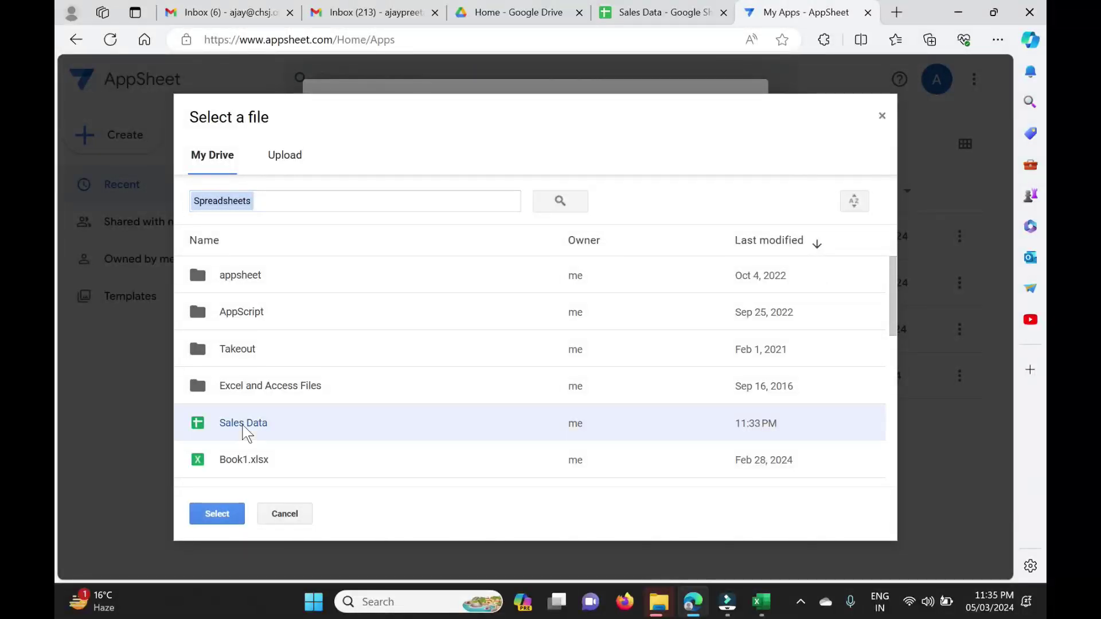
left_click(313, 198)
type("sales data")
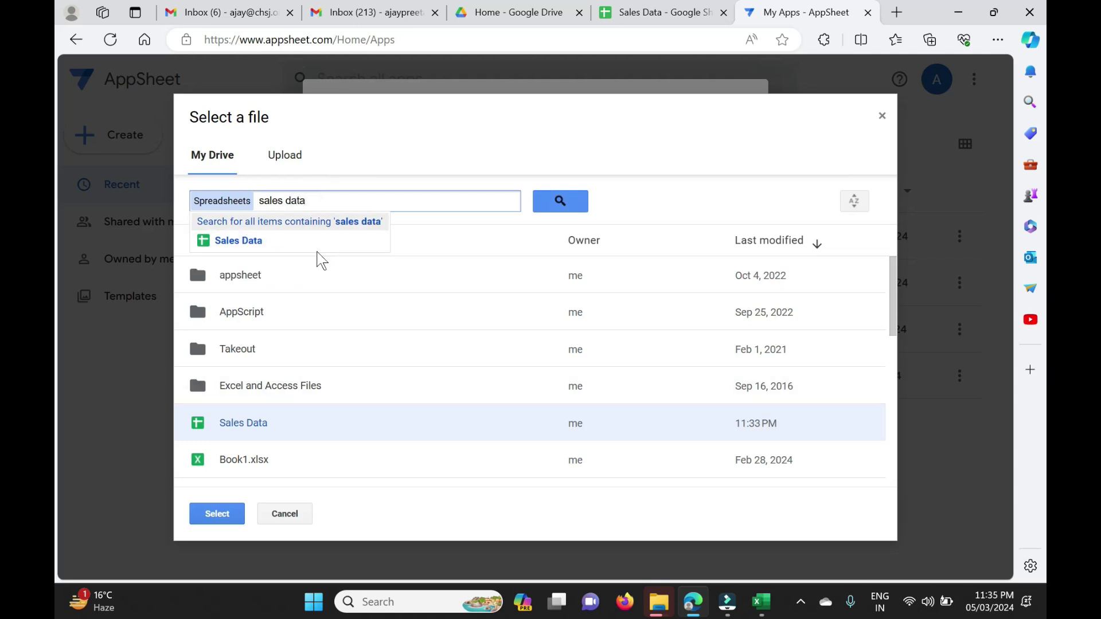
left_click(243, 246)
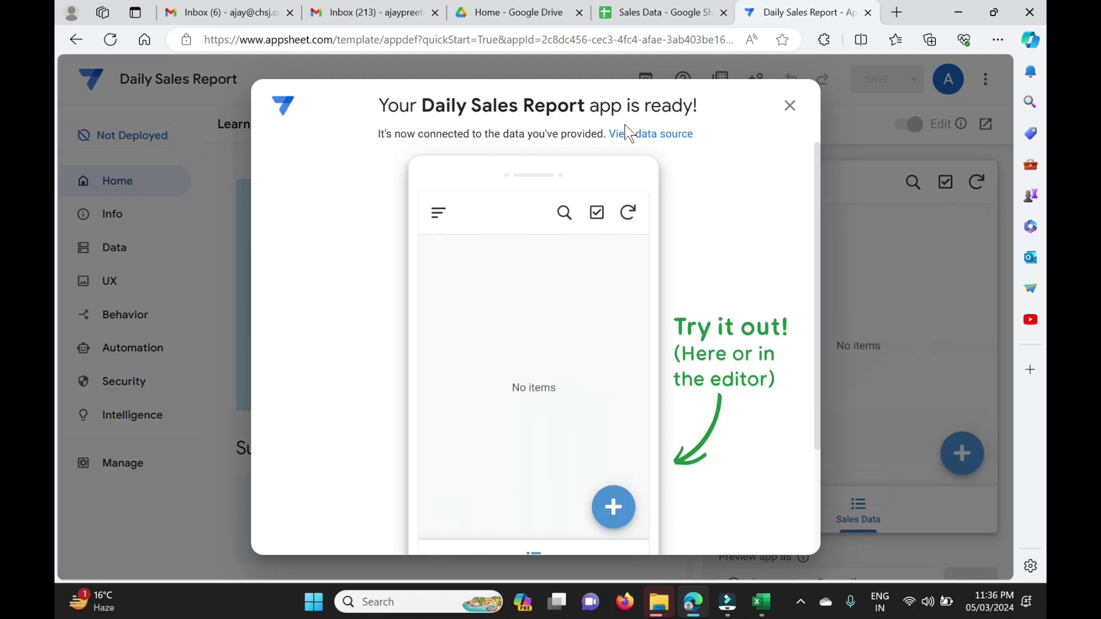
Preview a new record form in the app and dismiss the app-ready message.
left_click(613, 507)
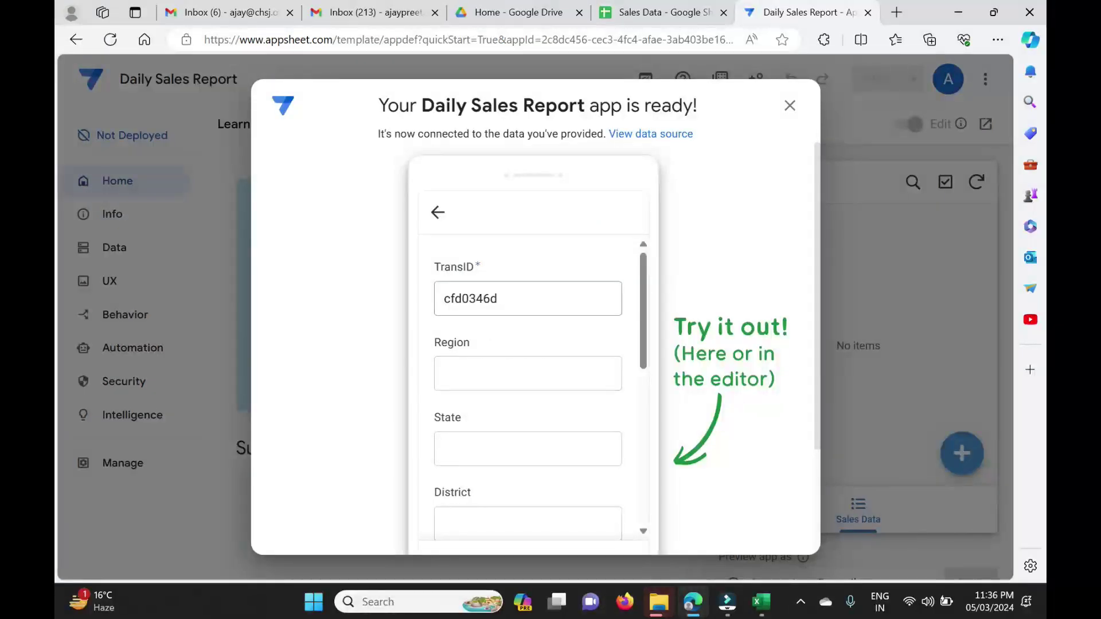
scroll(512, 438, "down", 5)
scroll(513, 445, "down", 2)
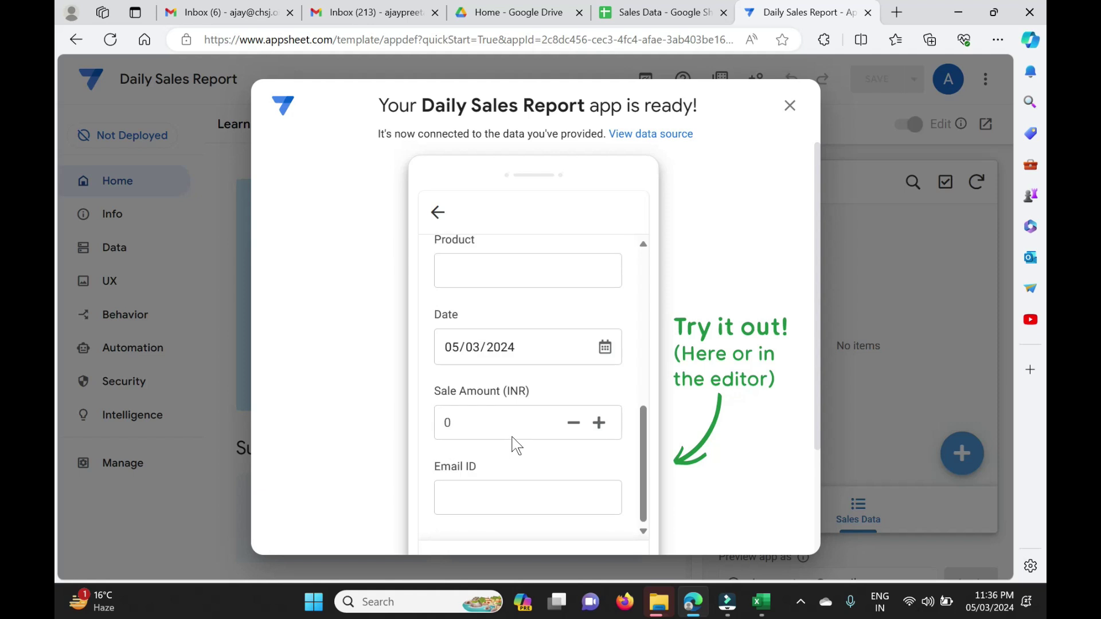
left_click(789, 107)
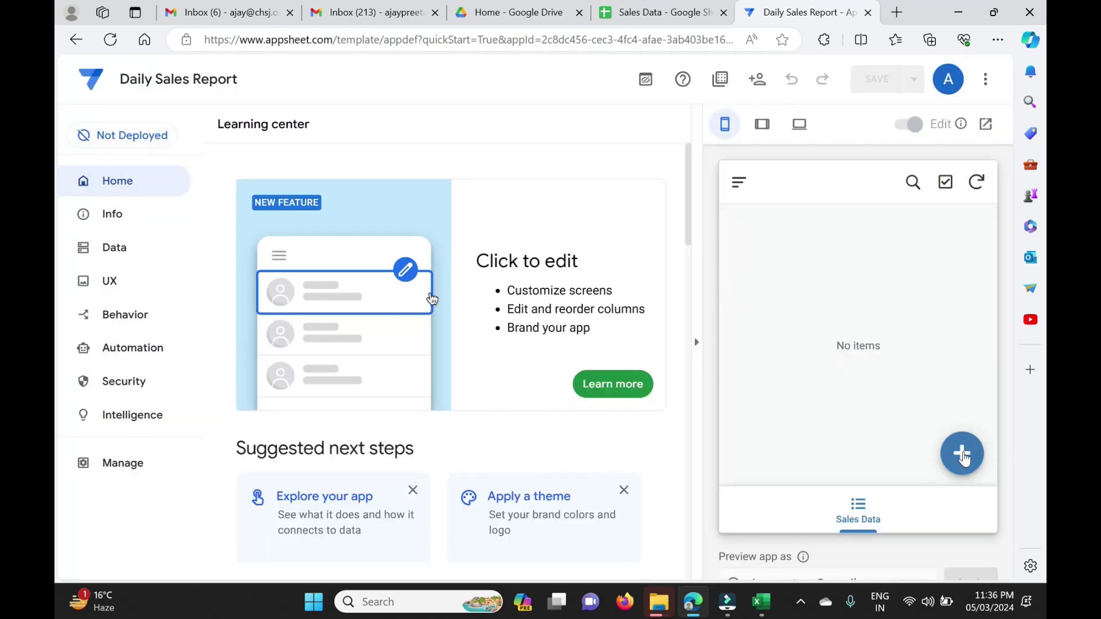
Test the Sales Data form's Region, State and TransID fields, then view the data tables.
left_click(962, 454)
key("Tab")
key("shift+Tab")
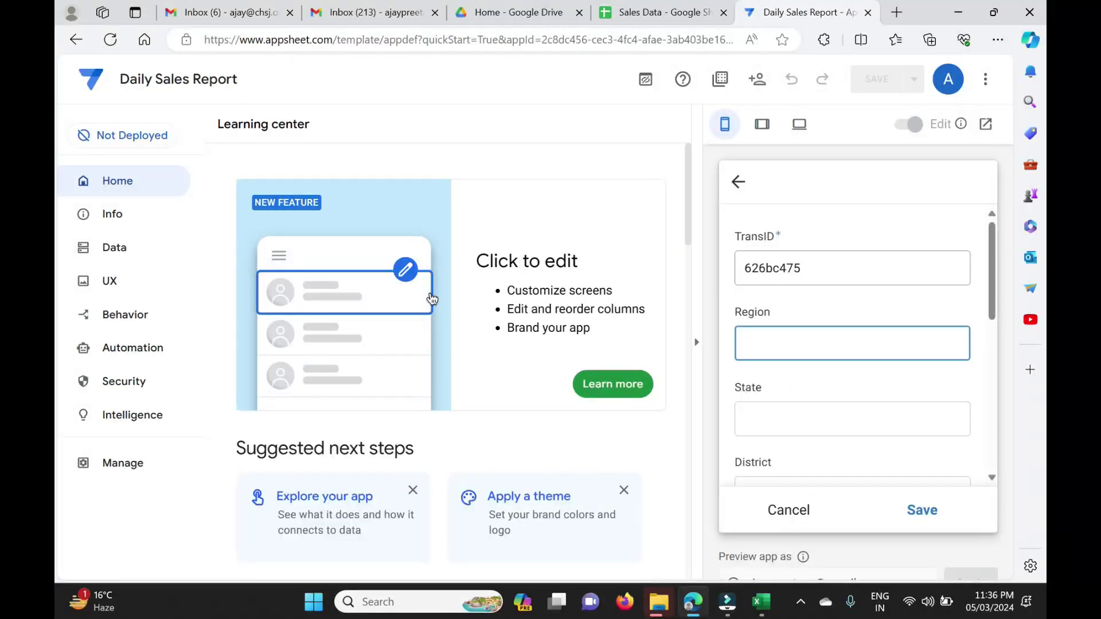
key("shift+Tab")
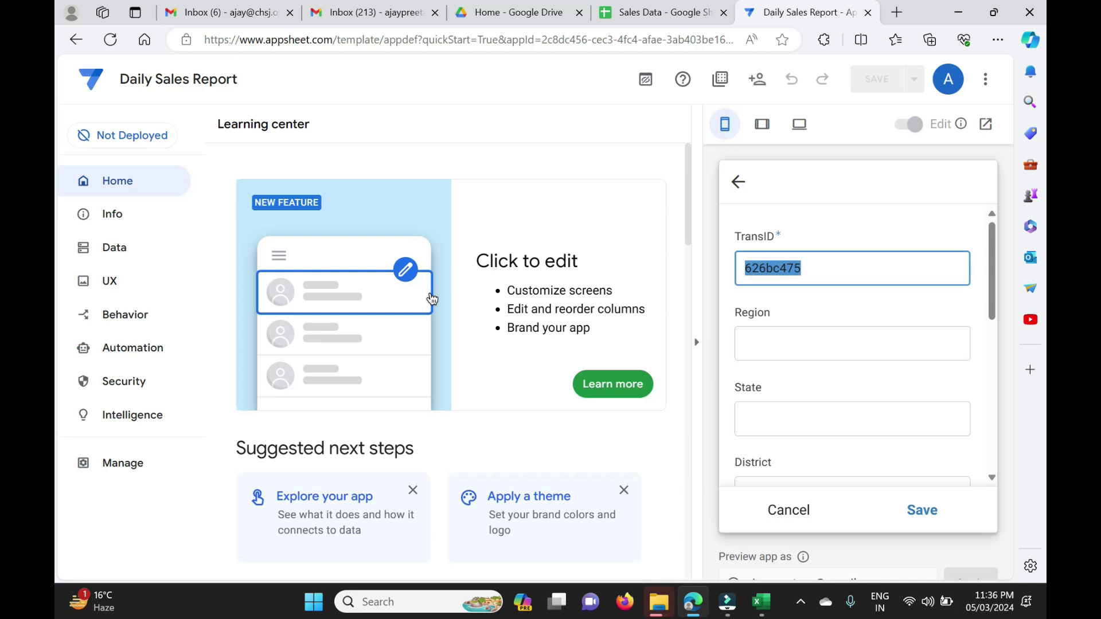
key("Right")
key("shift+Left")
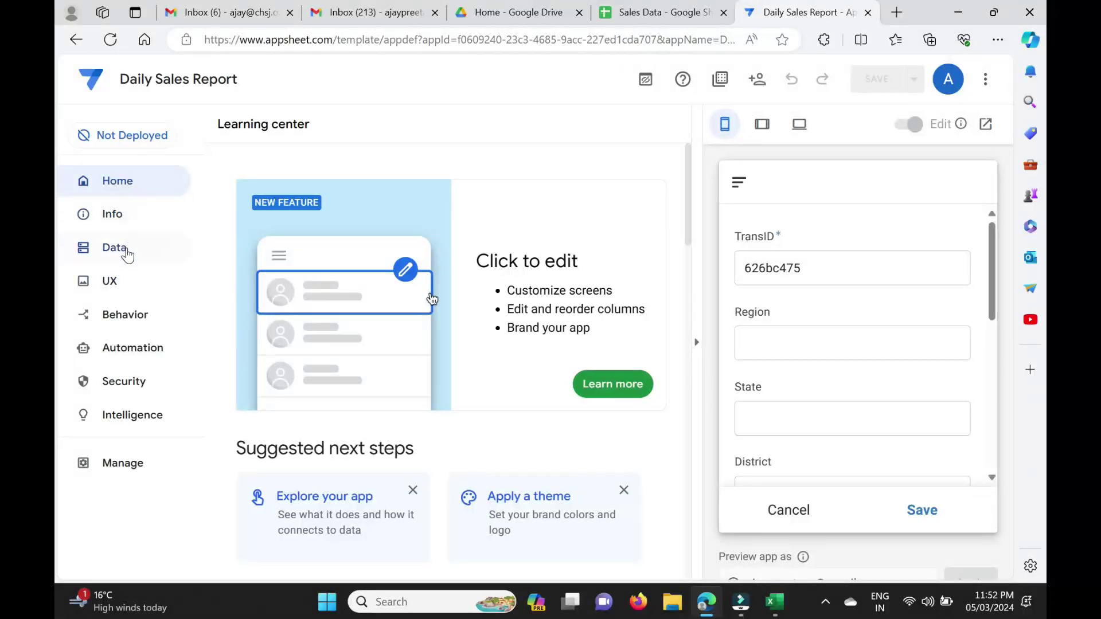
left_click(126, 255)
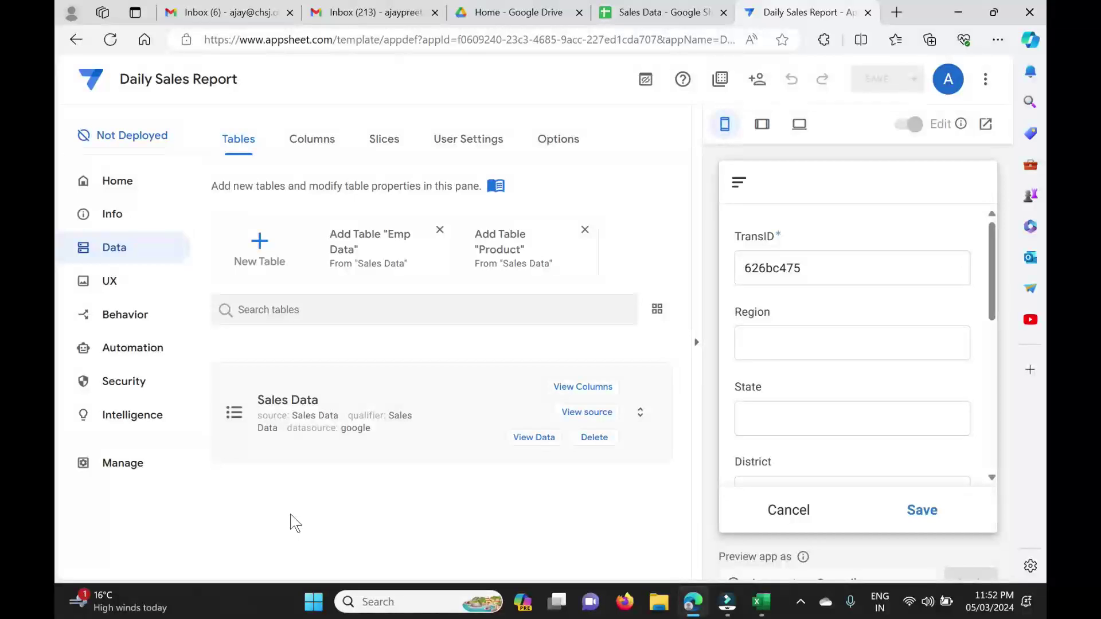
Untick SHOW? for TransID in Sales Data columns and confirm the form starts at Region.
left_click(312, 146)
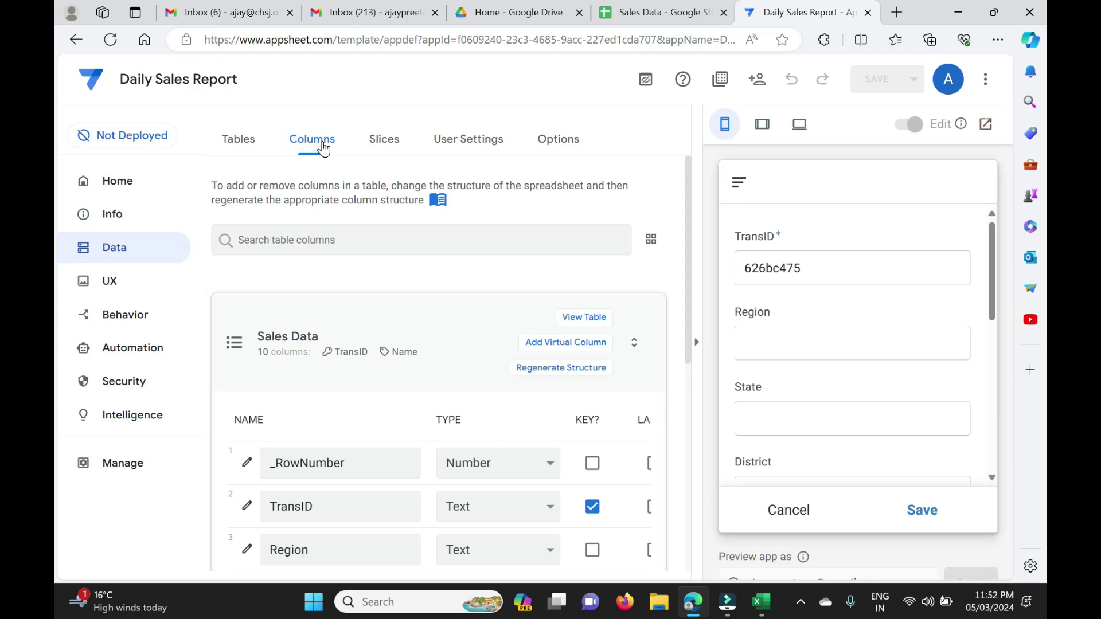
scroll(453, 456, "down", 3)
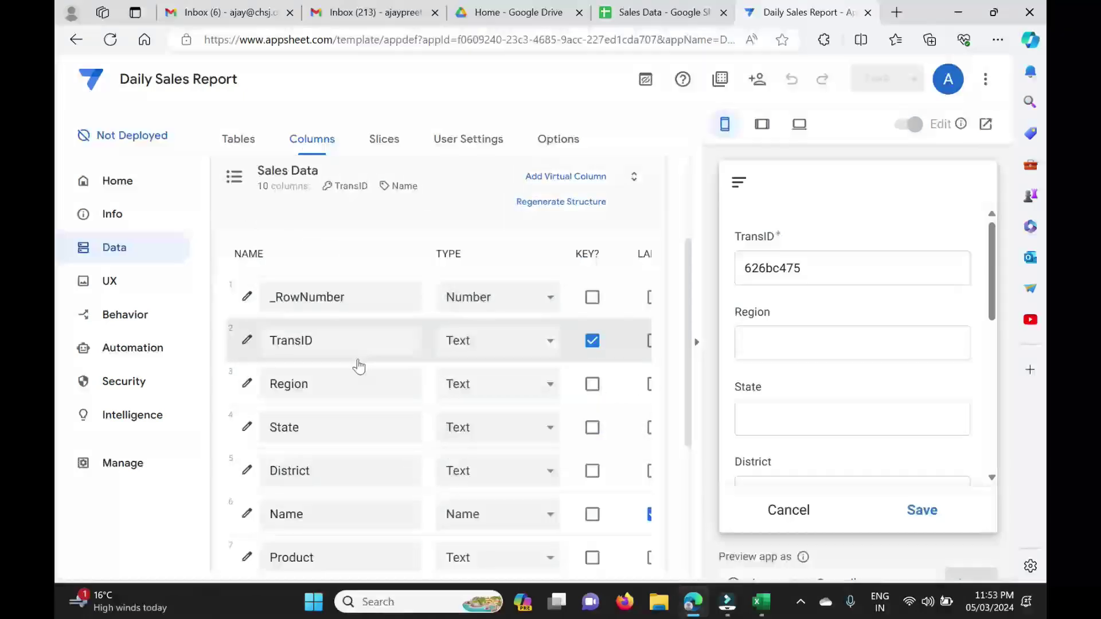
scroll(614, 342, "right", 5)
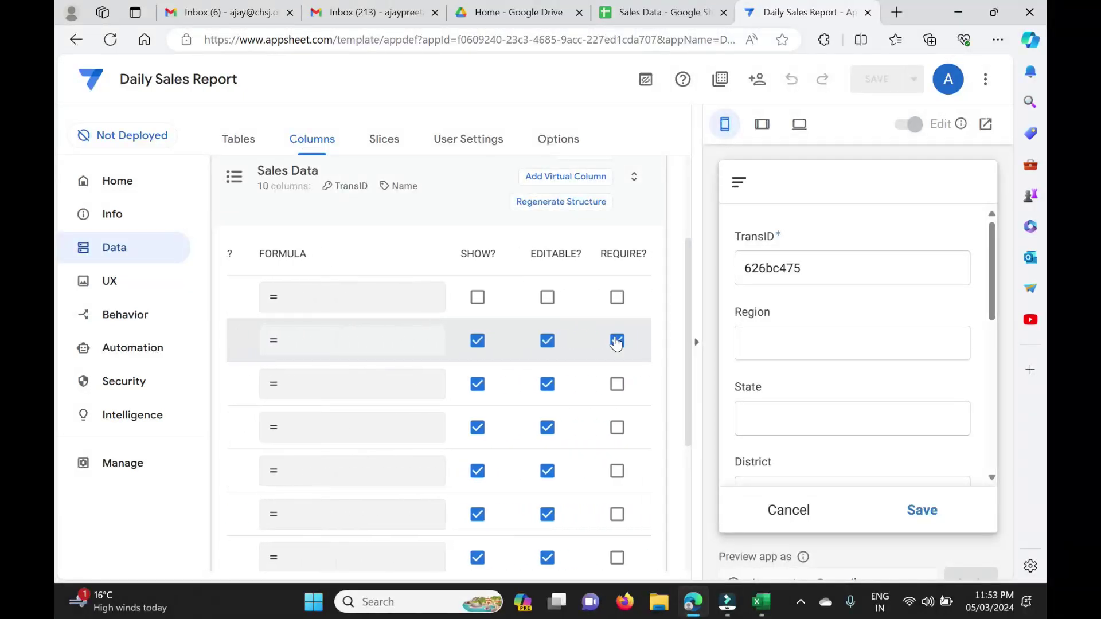
left_click(477, 343)
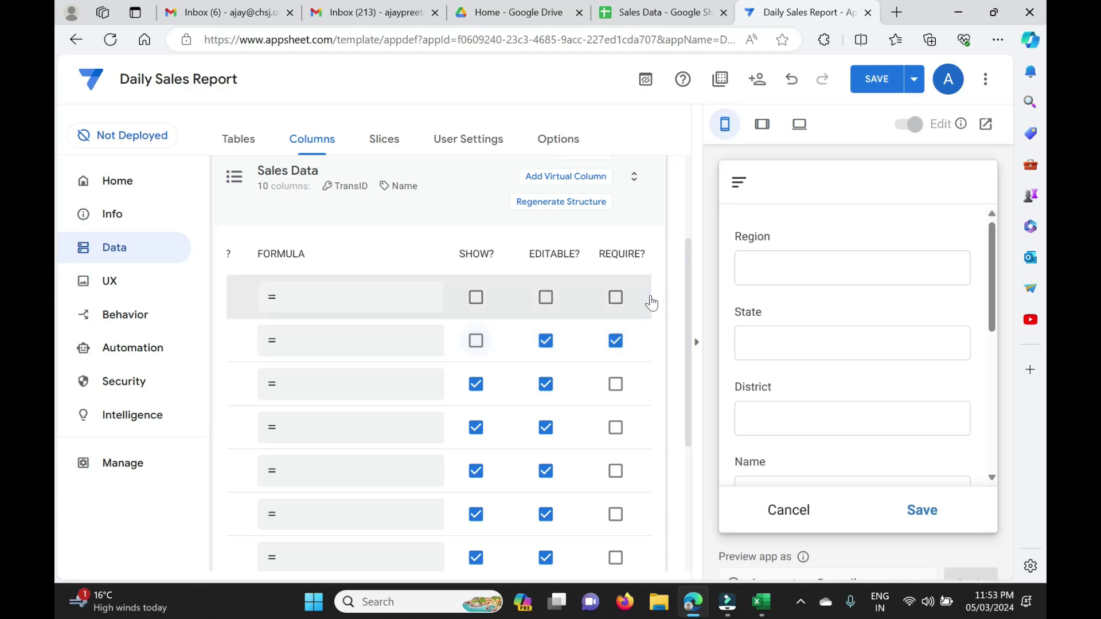
scroll(900, 330, "down", 4)
scroll(900, 330, "up", 4)
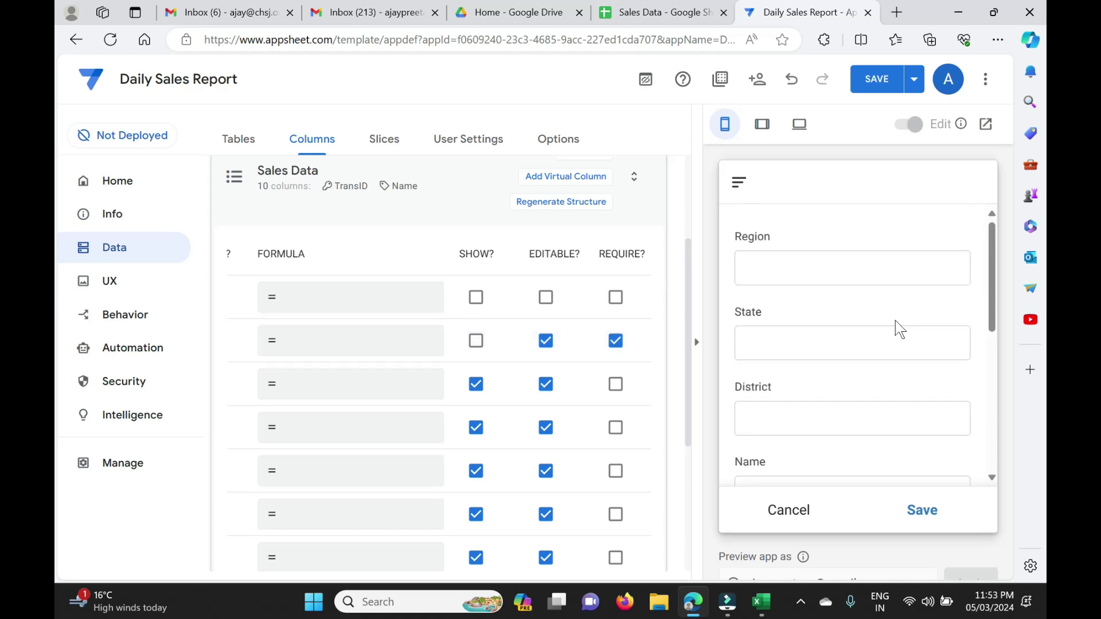
left_click(852, 268)
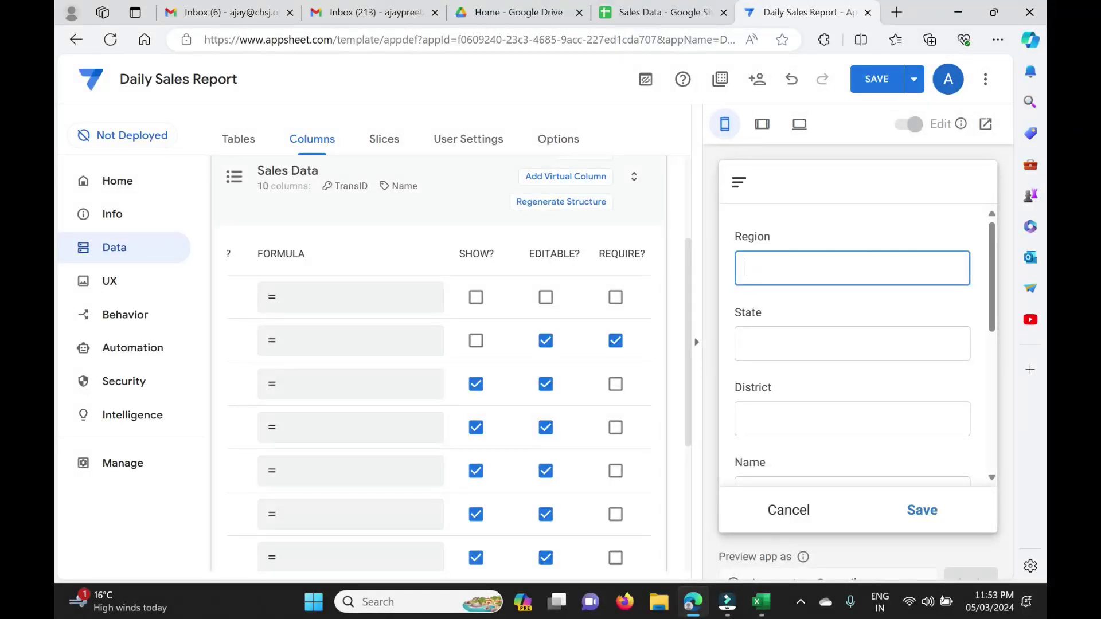
left_click(647, 16)
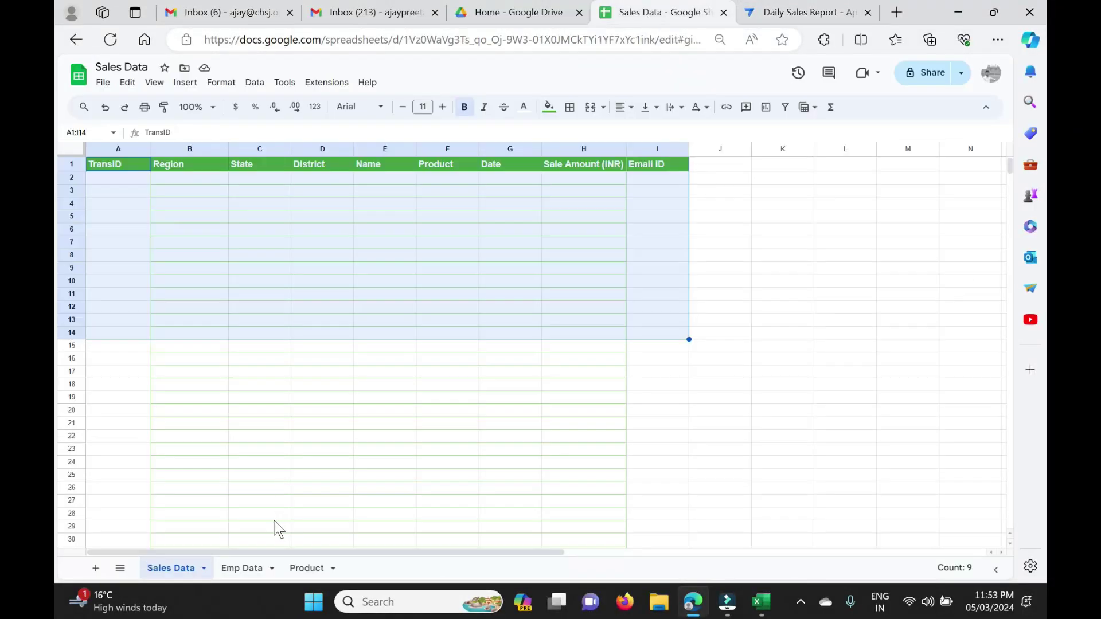
left_click(262, 487)
left_click(247, 568)
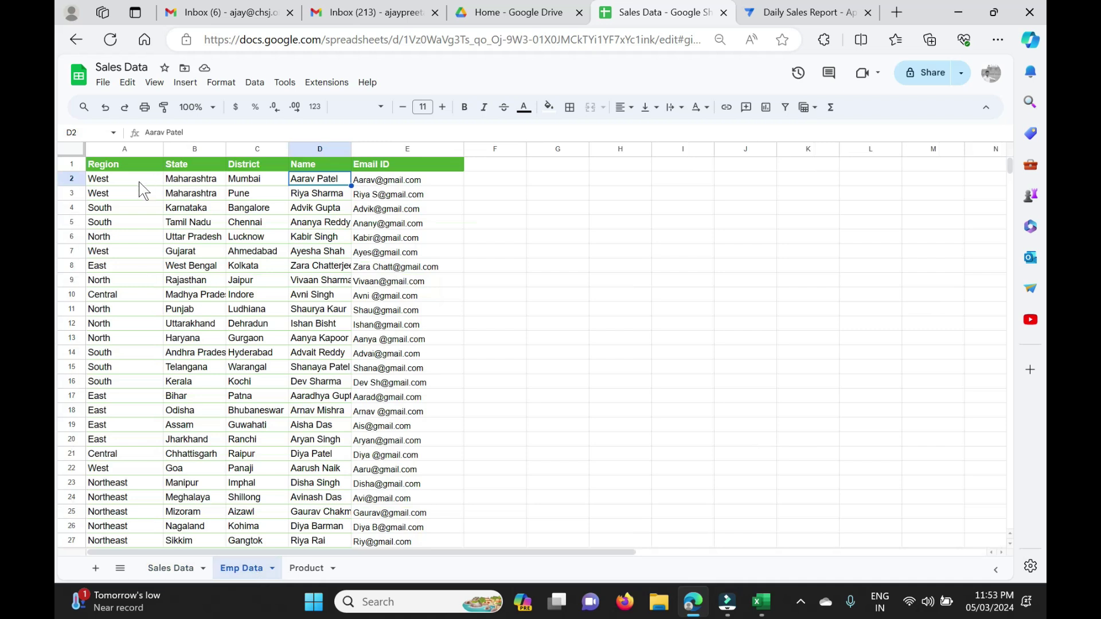
left_click_drag(127, 178, 136, 339)
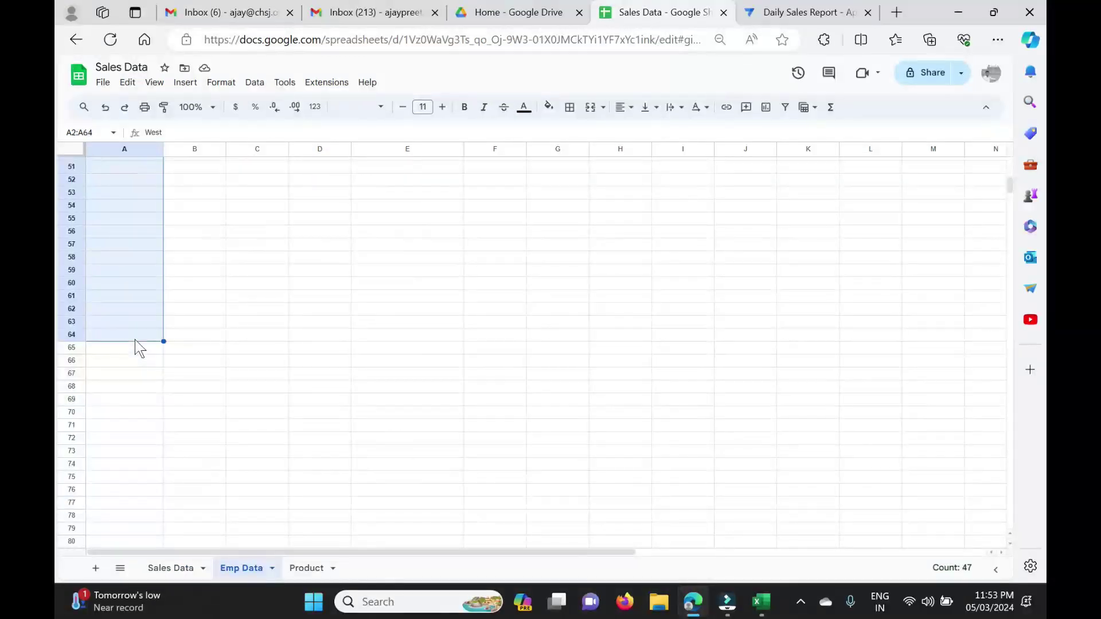
scroll(135, 340, "up", 10)
left_click(126, 195)
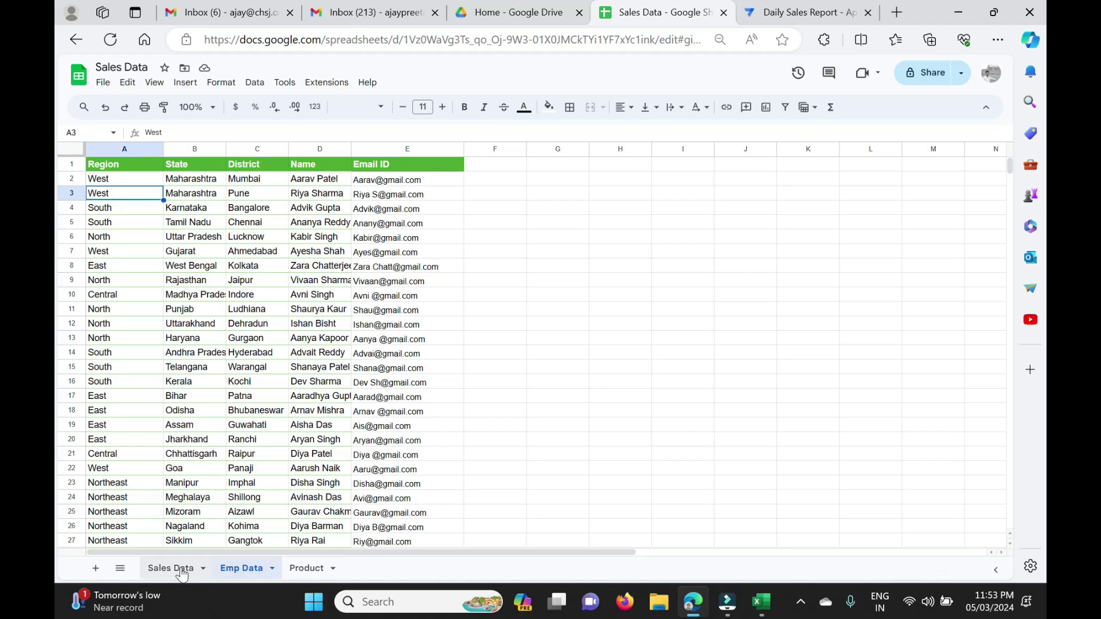
left_click(174, 569)
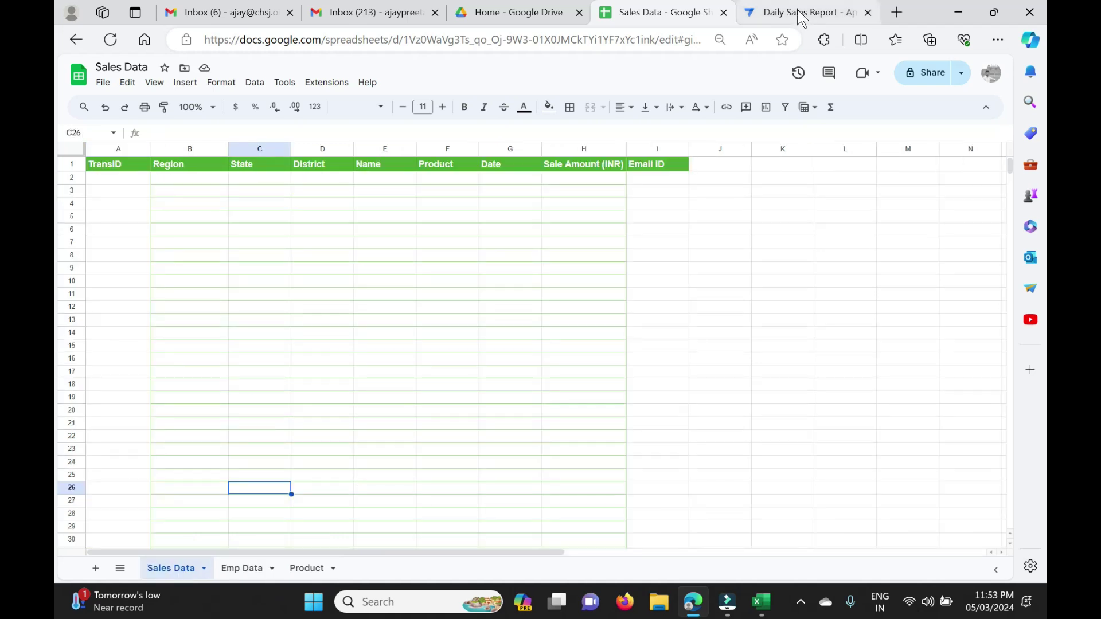
left_click(807, 16)
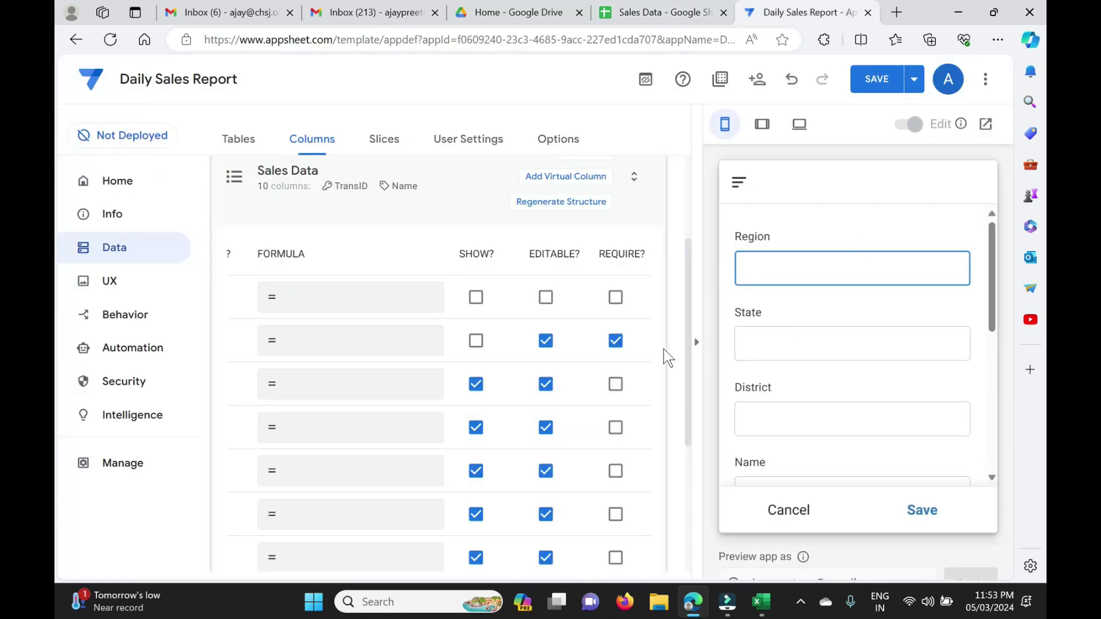
Change the Region column's type to Enum, then return to the Sales Data spreadsheet.
scroll(413, 479, "left", 5)
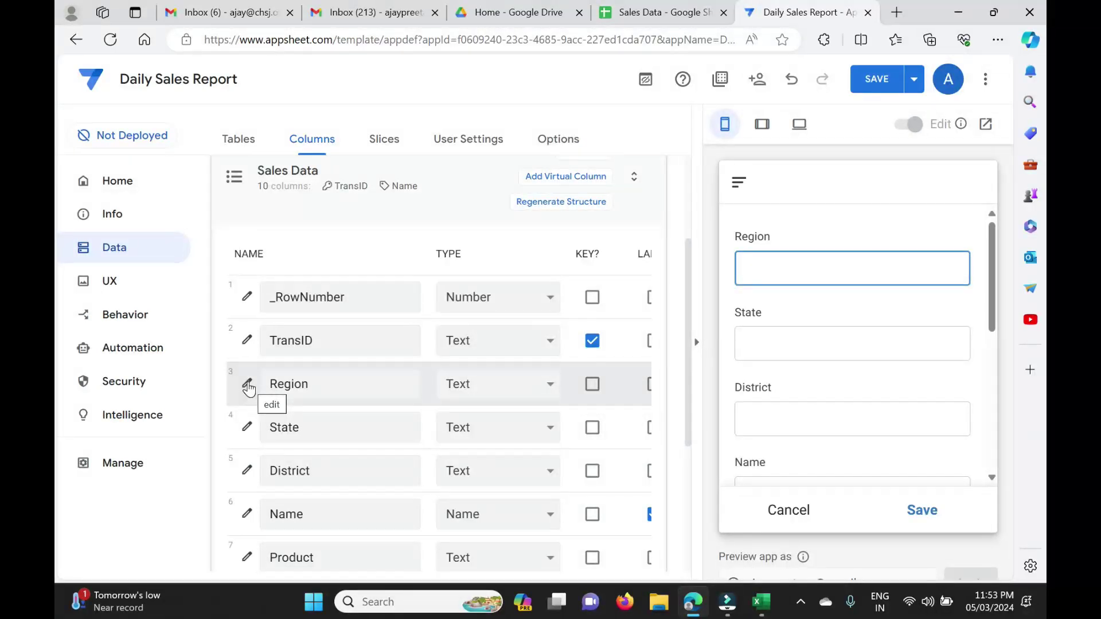
left_click(247, 385)
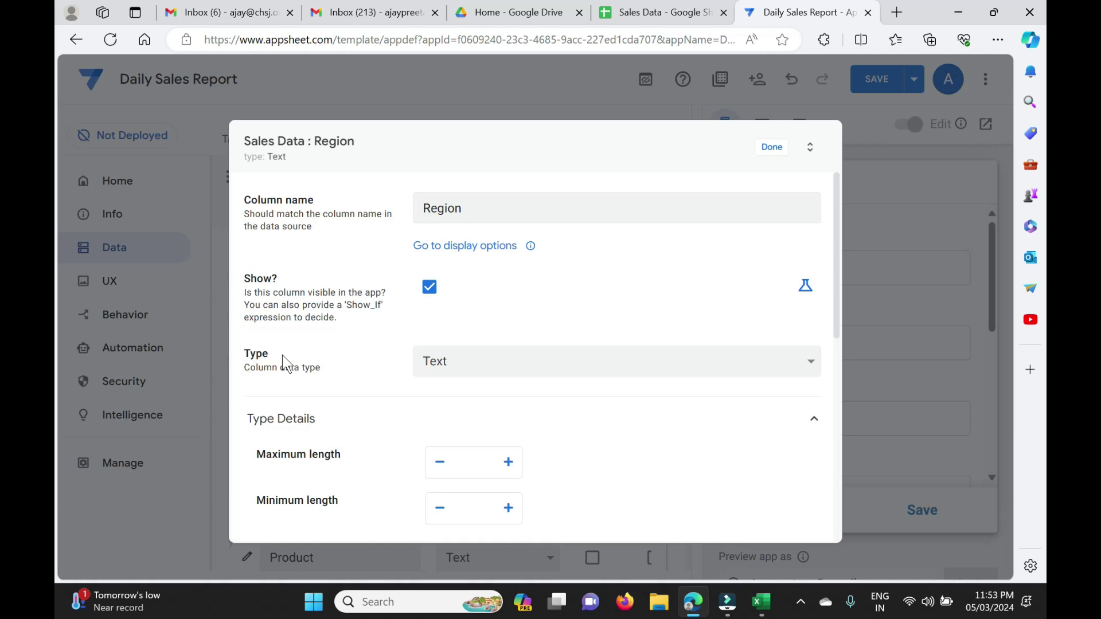
left_click(536, 359)
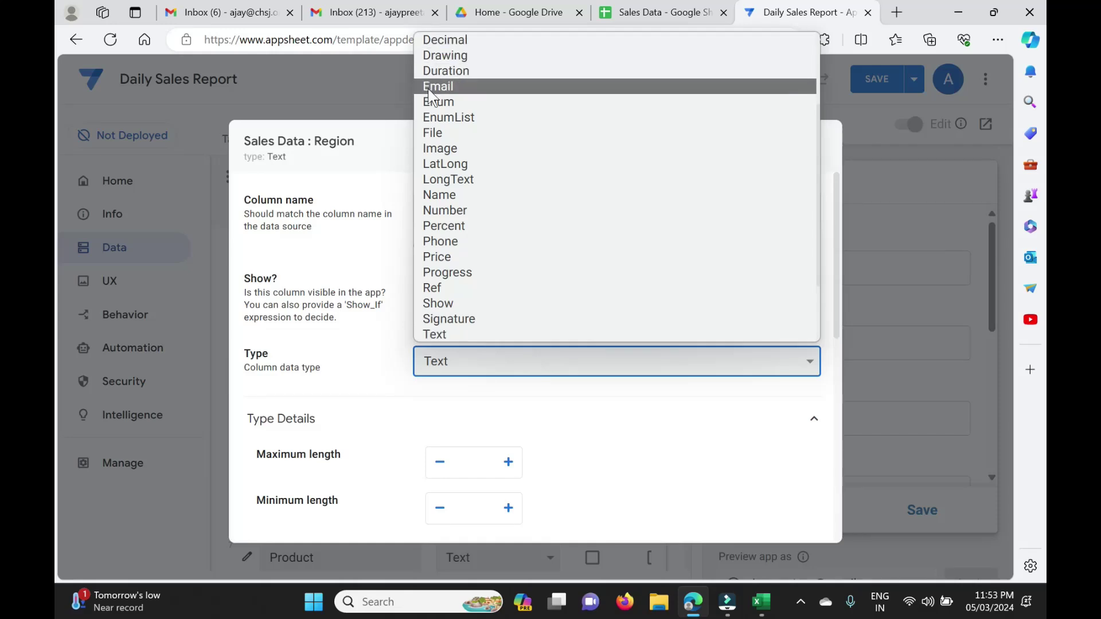
left_click(443, 103)
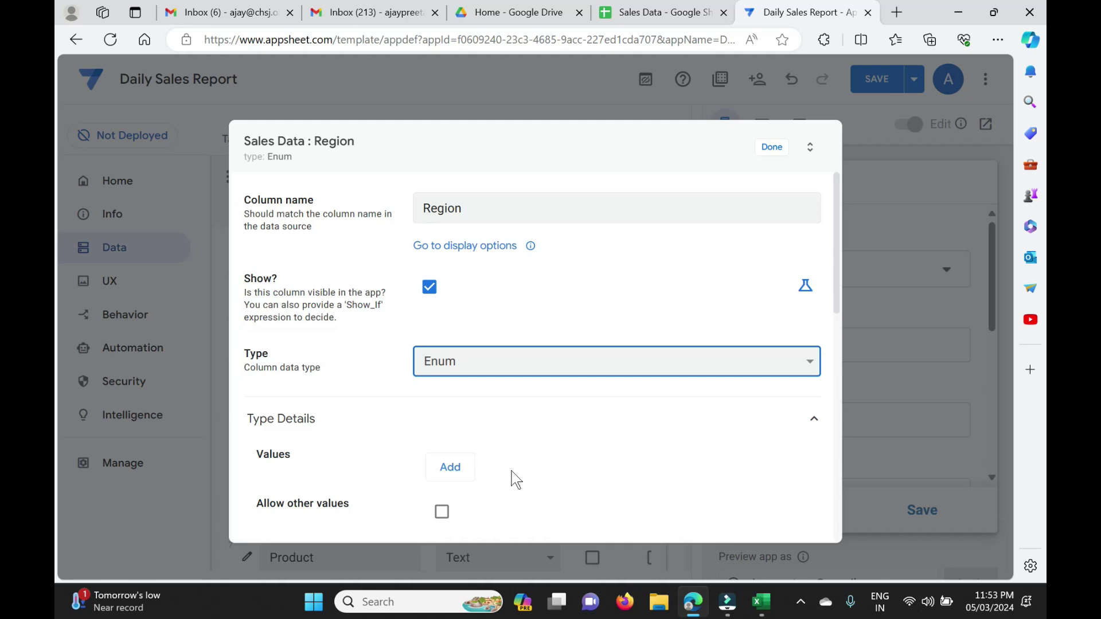
scroll(513, 476, "down", 2)
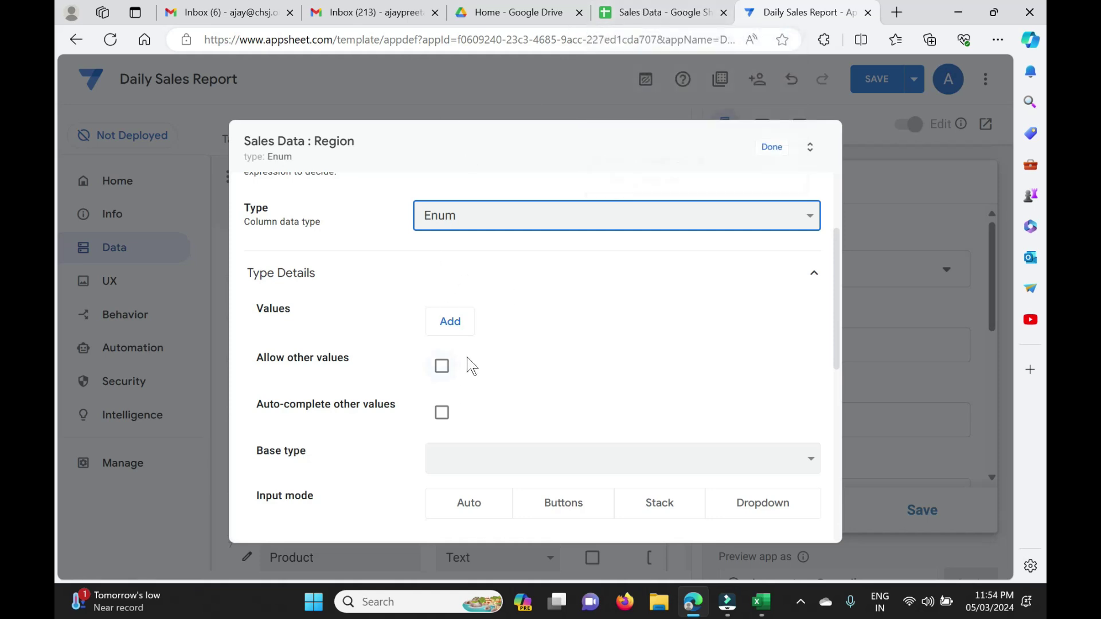
left_click(657, 13)
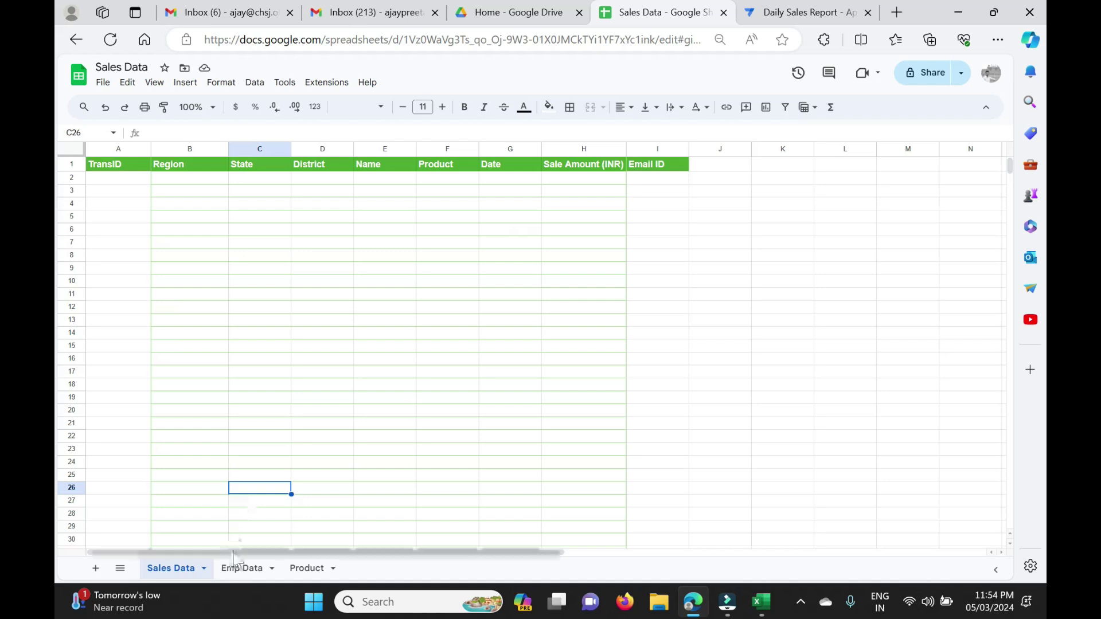
Review the 47 Region entries in A2:A48 on the Emp Data sheet, then go back to AppSheet's Region settings.
left_click(241, 568)
left_click(124, 180)
left_click_drag(123, 181, 146, 281)
left_click_drag(144, 147, 143, 245)
scroll(143, 245, "up", 10)
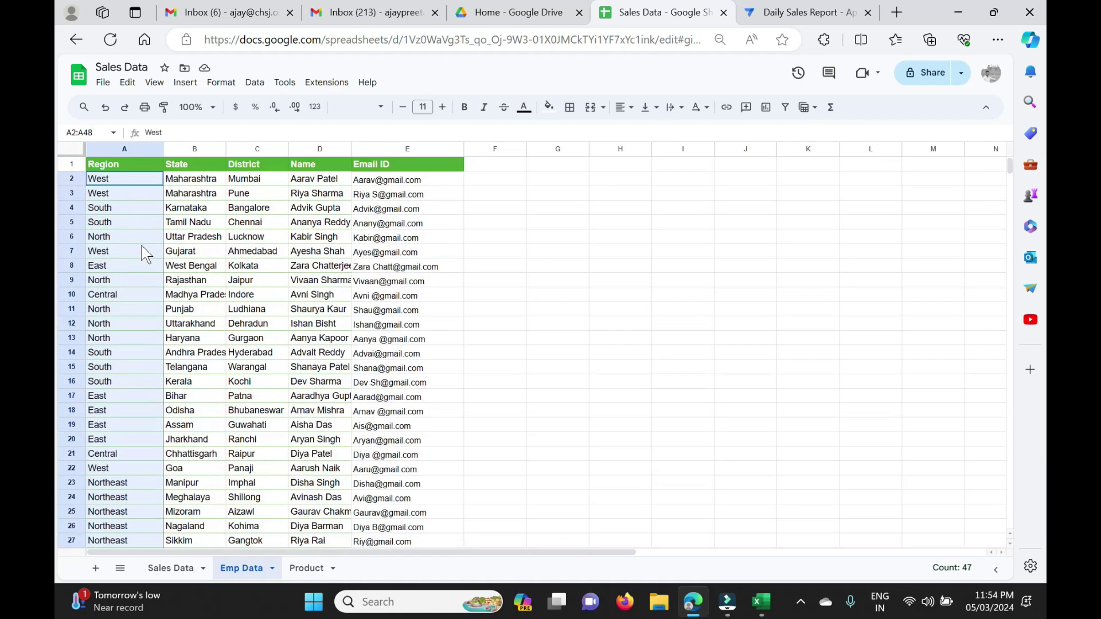
left_click(806, 12)
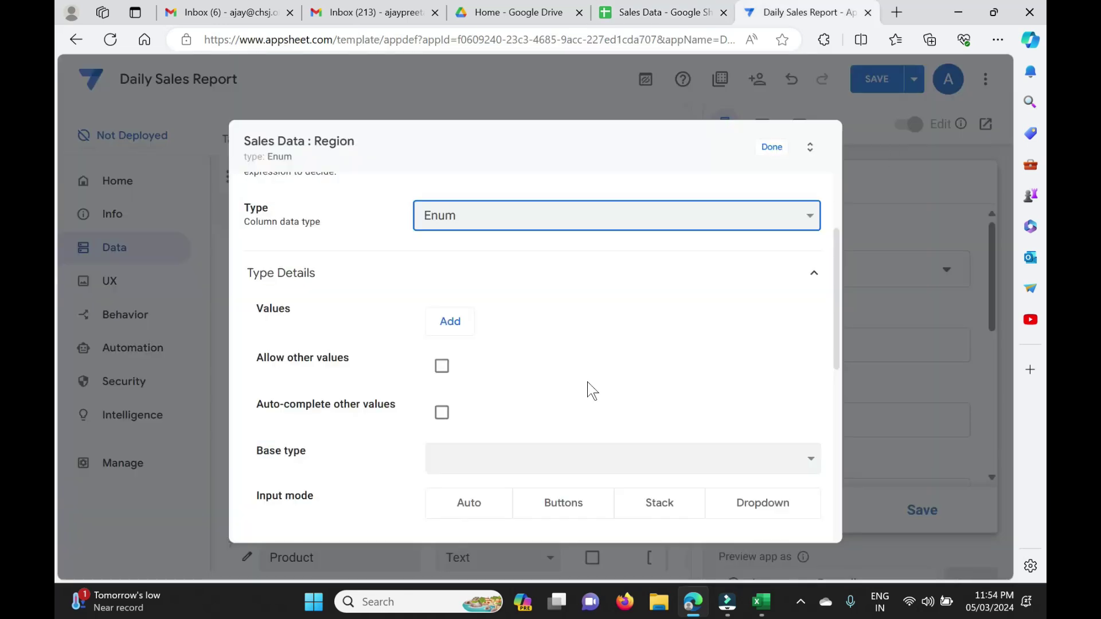
Set the Region column's input mode to Dropdown and expand its Data Validity section.
scroll(529, 411, "down", 2)
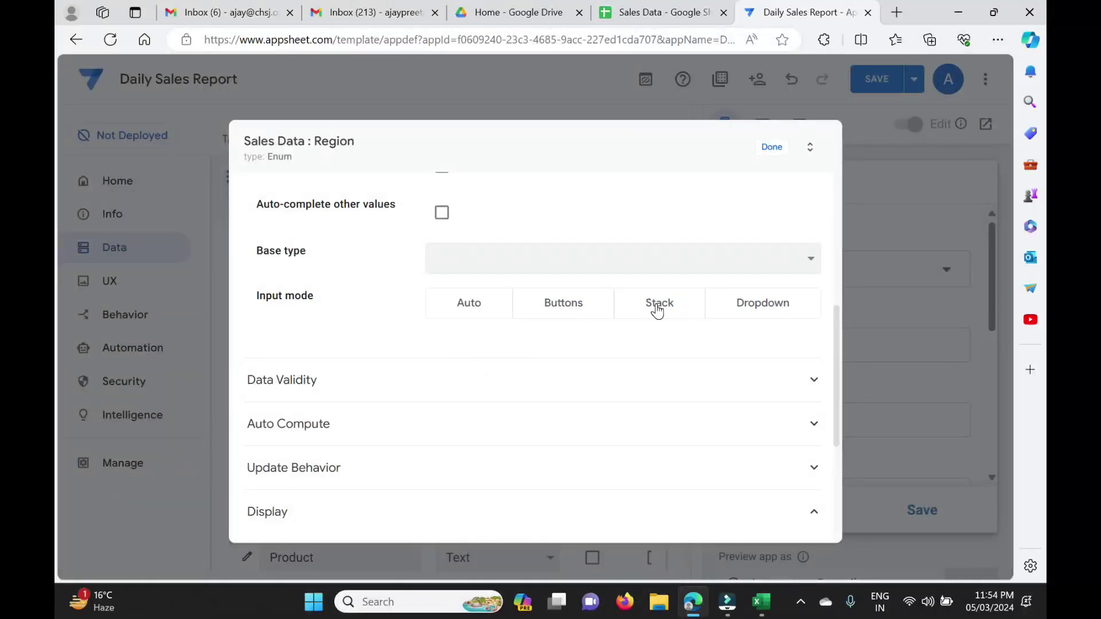
left_click(779, 313)
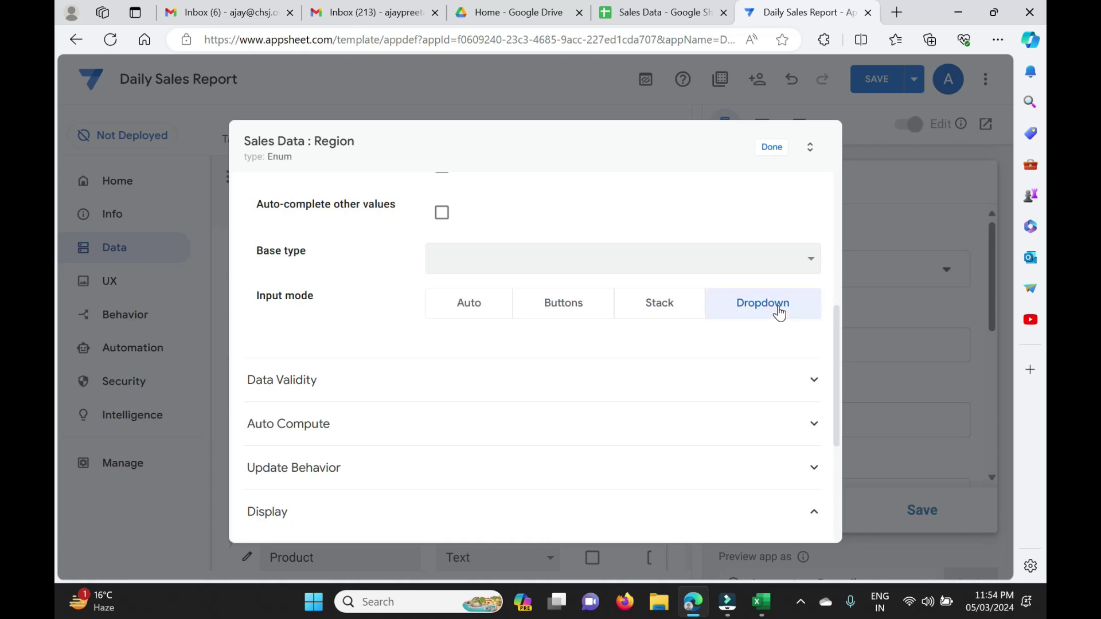
left_click(464, 386)
scroll(464, 390, "down", 2)
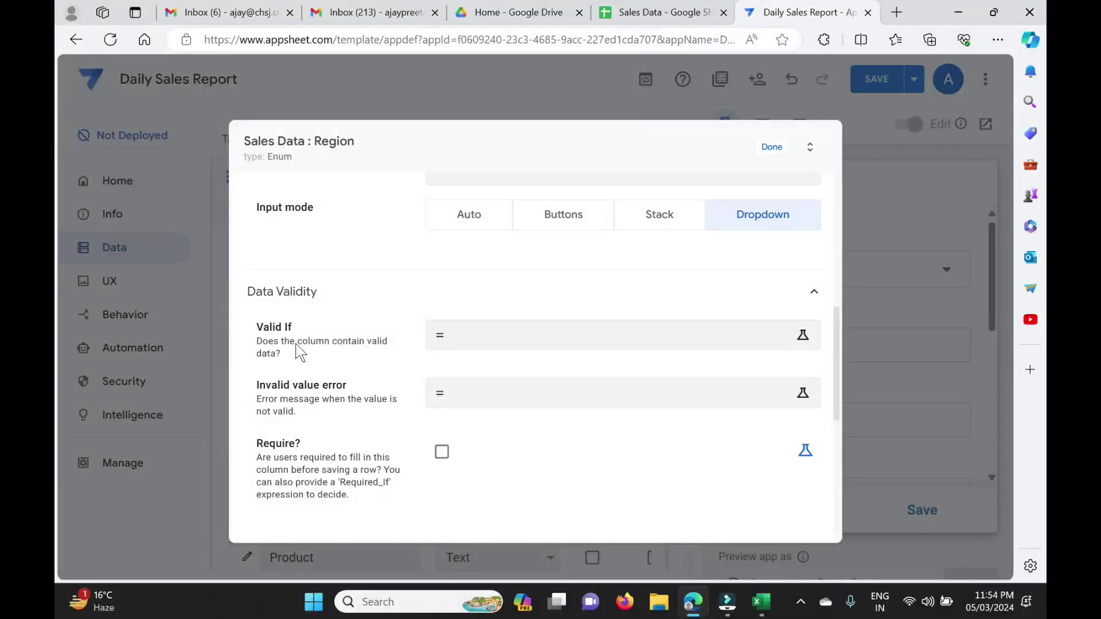
left_click(494, 339)
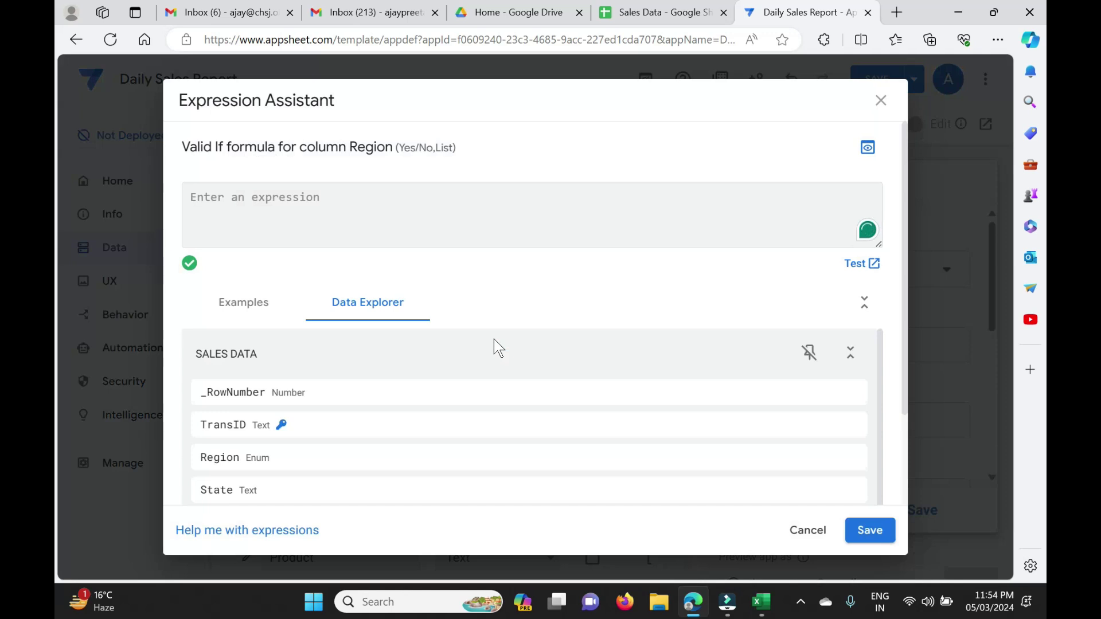
type("Select(")
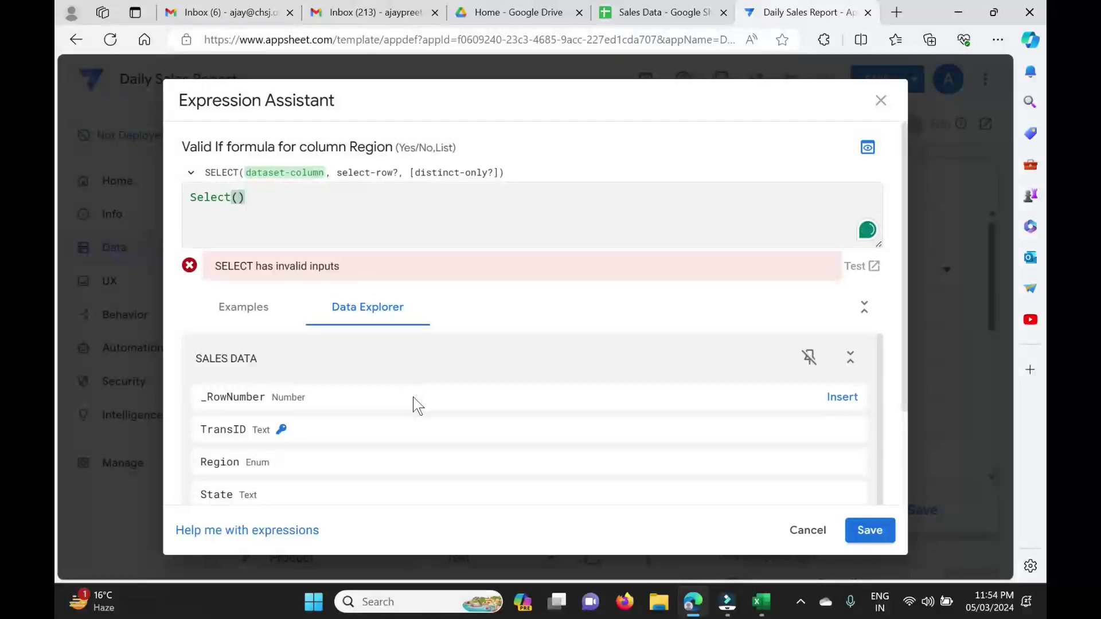
scroll(418, 406, "down", 1)
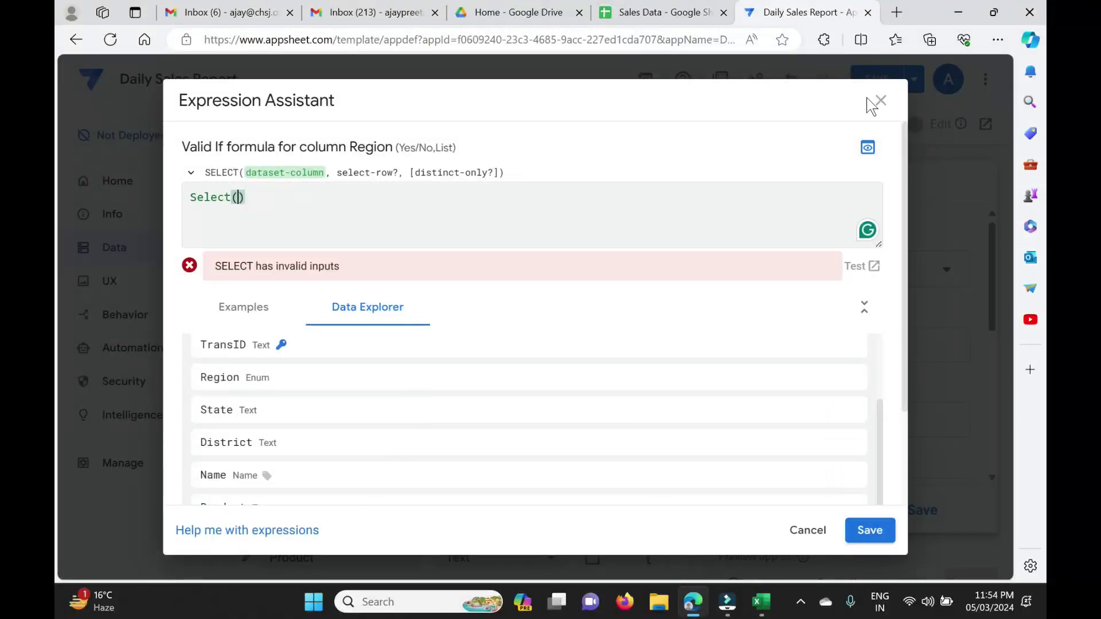
left_click(882, 102)
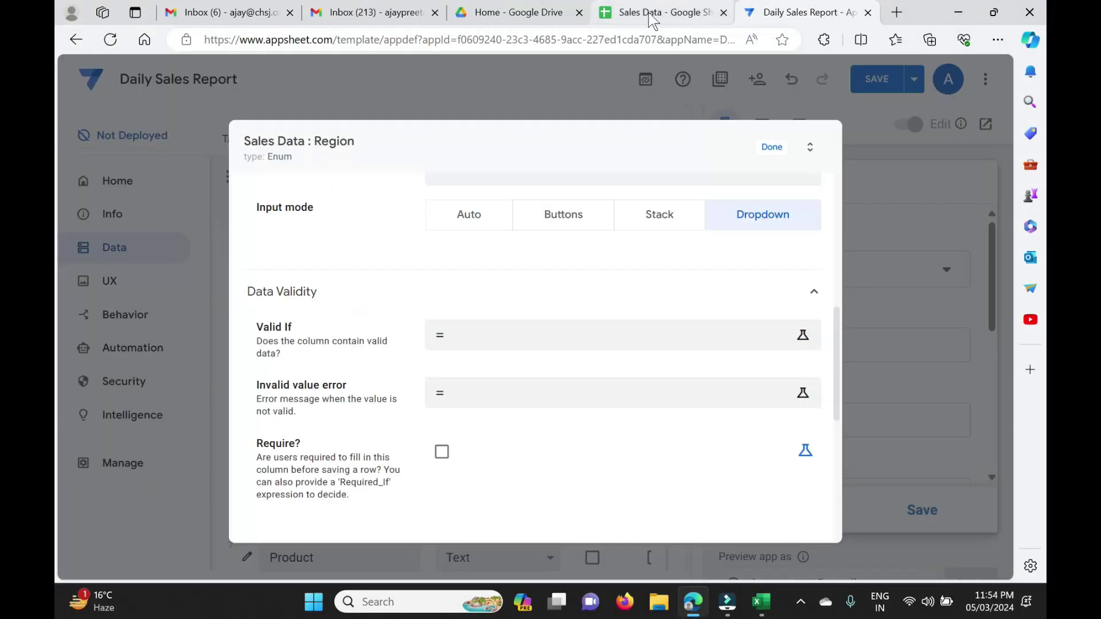
Glance at the employee data spreadsheet, then close the Region column settings with Done.
left_click(652, 16)
mouse_move(356, 360)
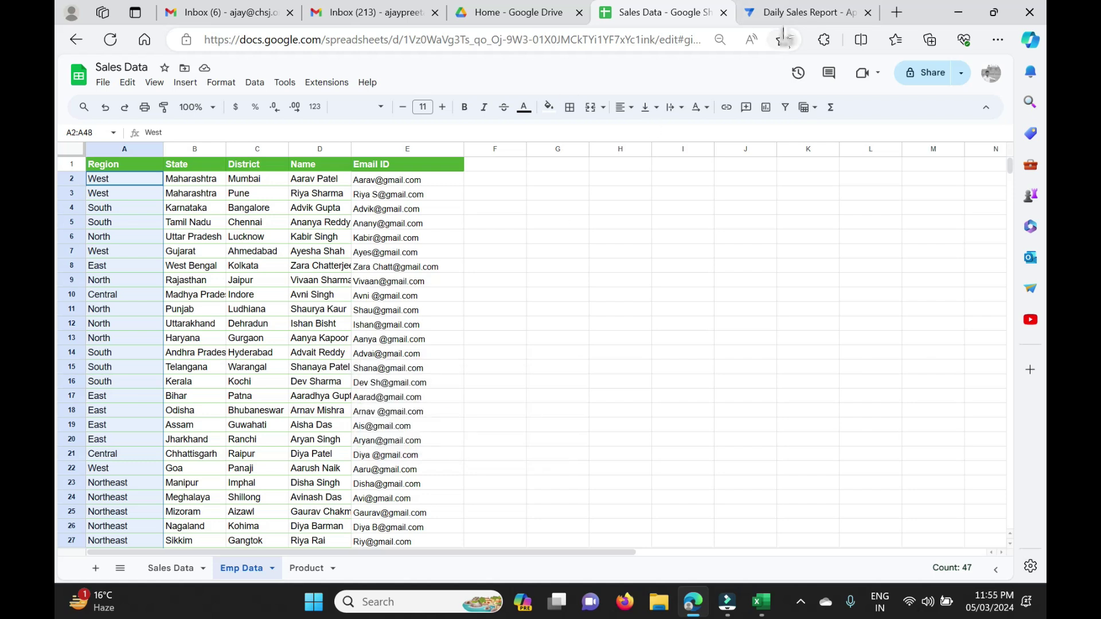
left_click(790, 18)
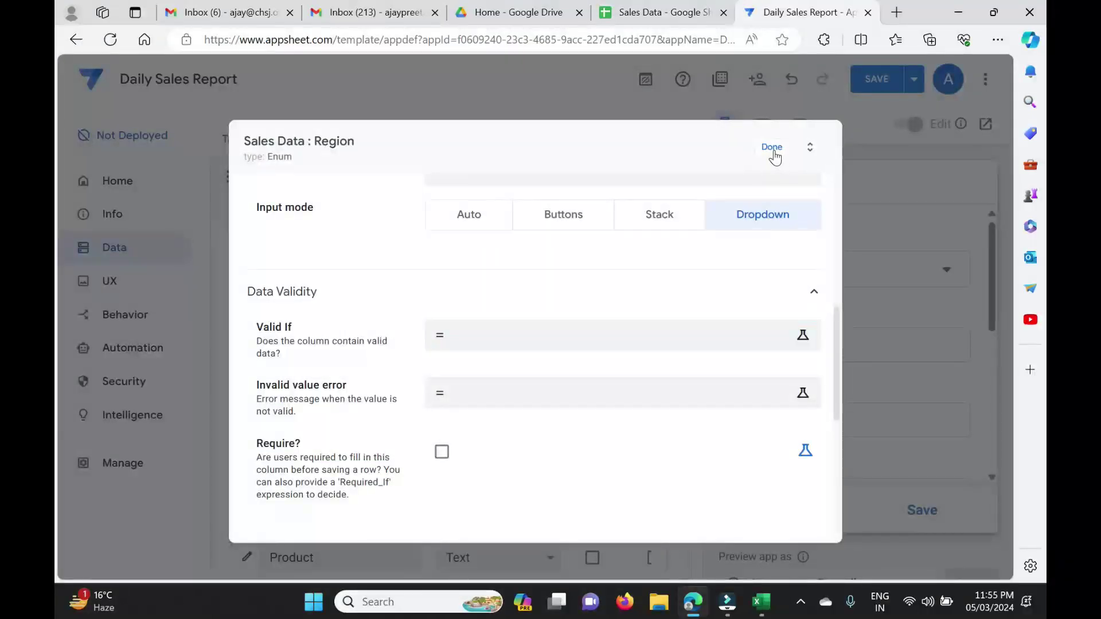
left_click(773, 148)
Show the app's Tables list and compare it against the Emp Data sheet in Google Sheets.
left_click(237, 142)
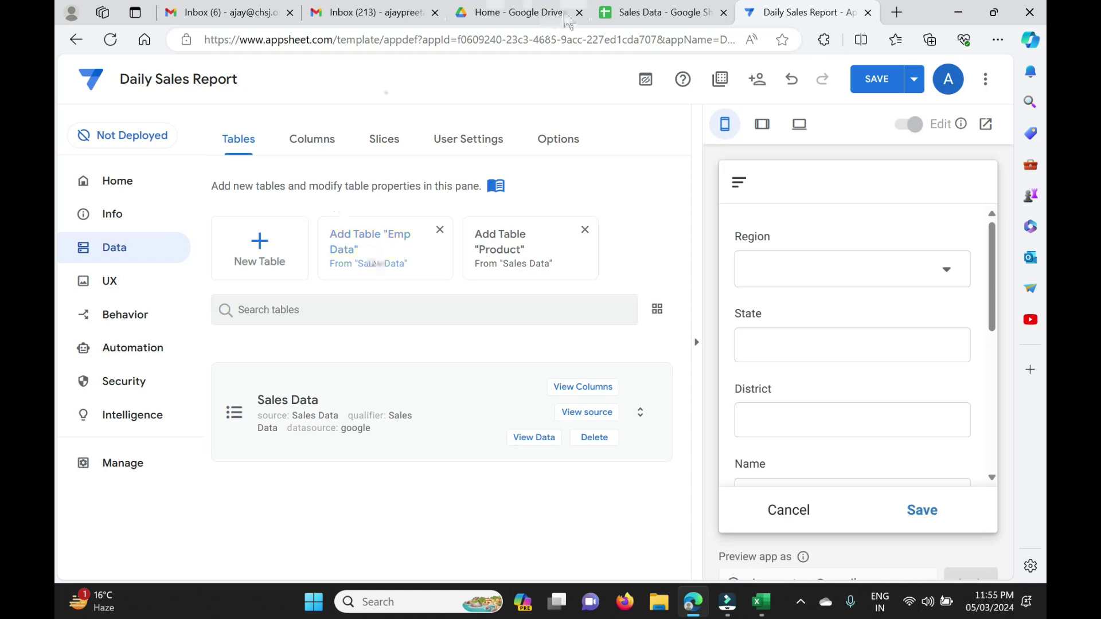
left_click(654, 12)
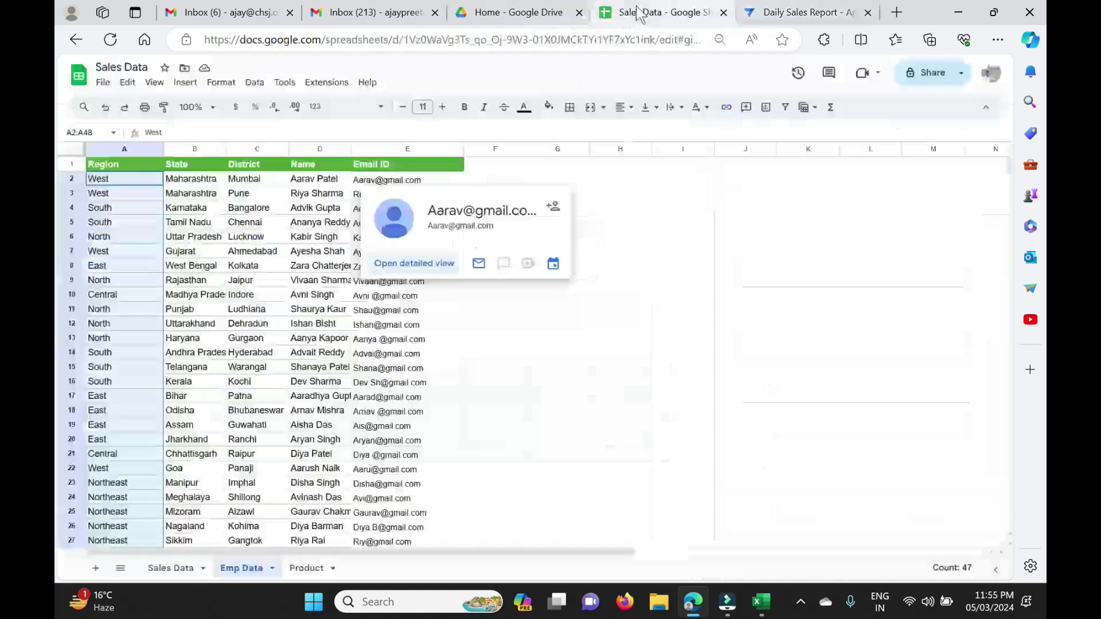
double_click(313, 517)
left_click(797, 13)
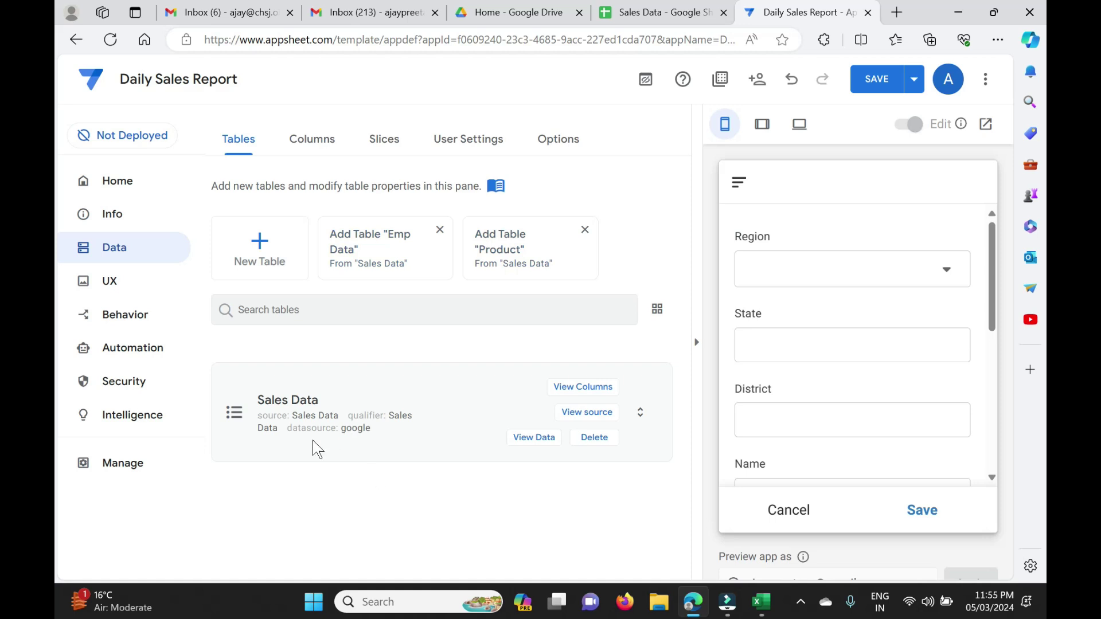
Add Emp Data and Product as tables from the Sales Data spreadsheet.
left_click(369, 258)
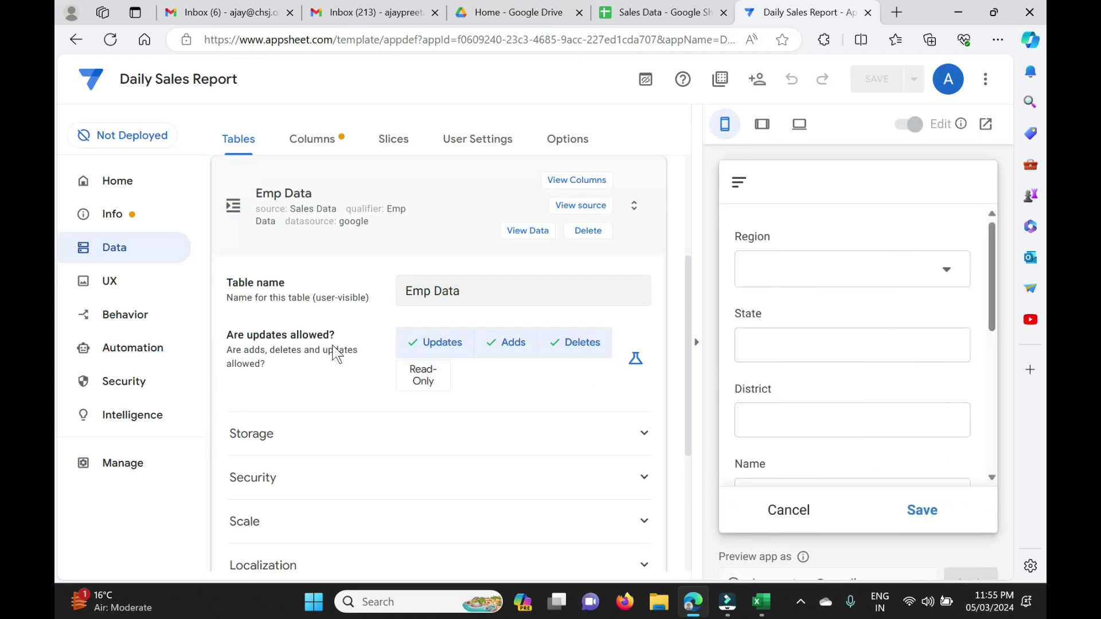
scroll(427, 292, "up", 3)
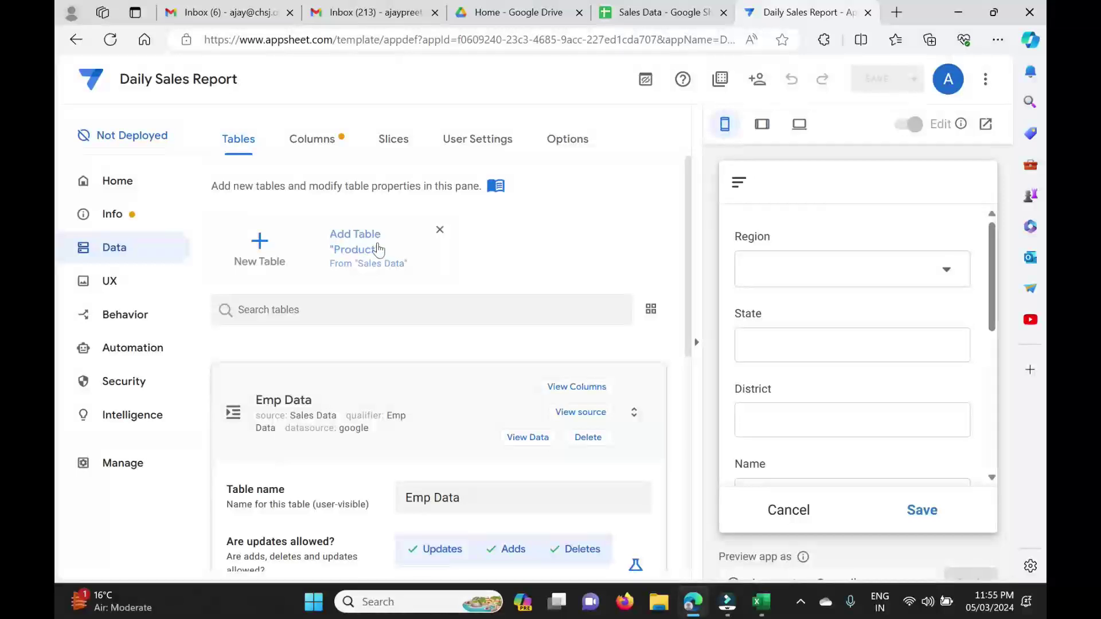
scroll(853, 336, "down", 4)
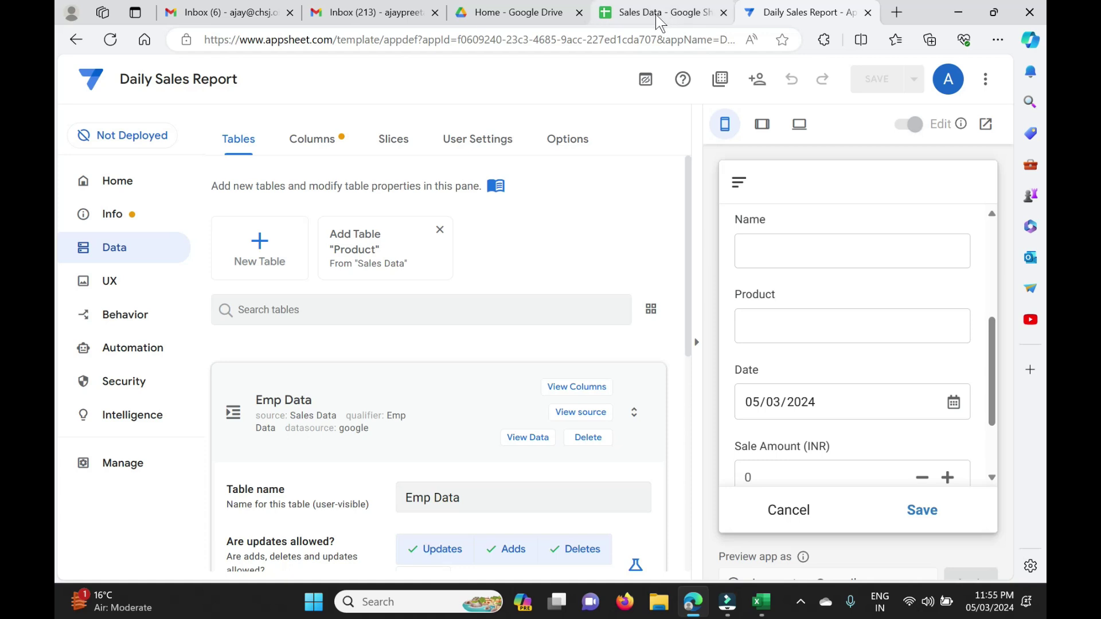
left_click(370, 257)
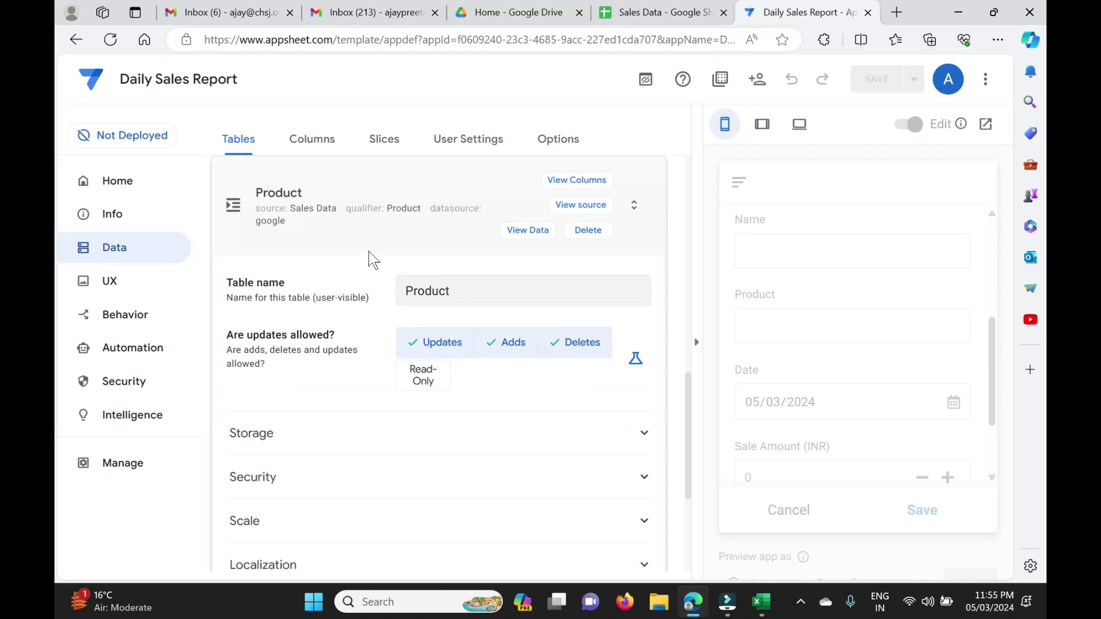
scroll(376, 415, "down", 4)
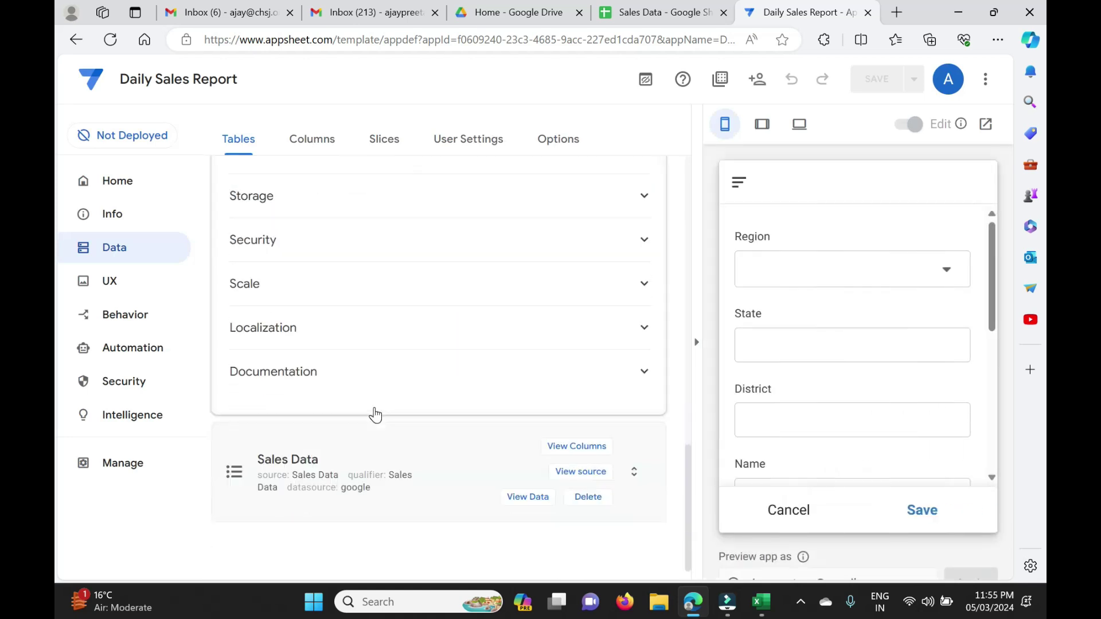
Open the Sales Data Region column's settings and expand its Data Validity section.
left_click(312, 142)
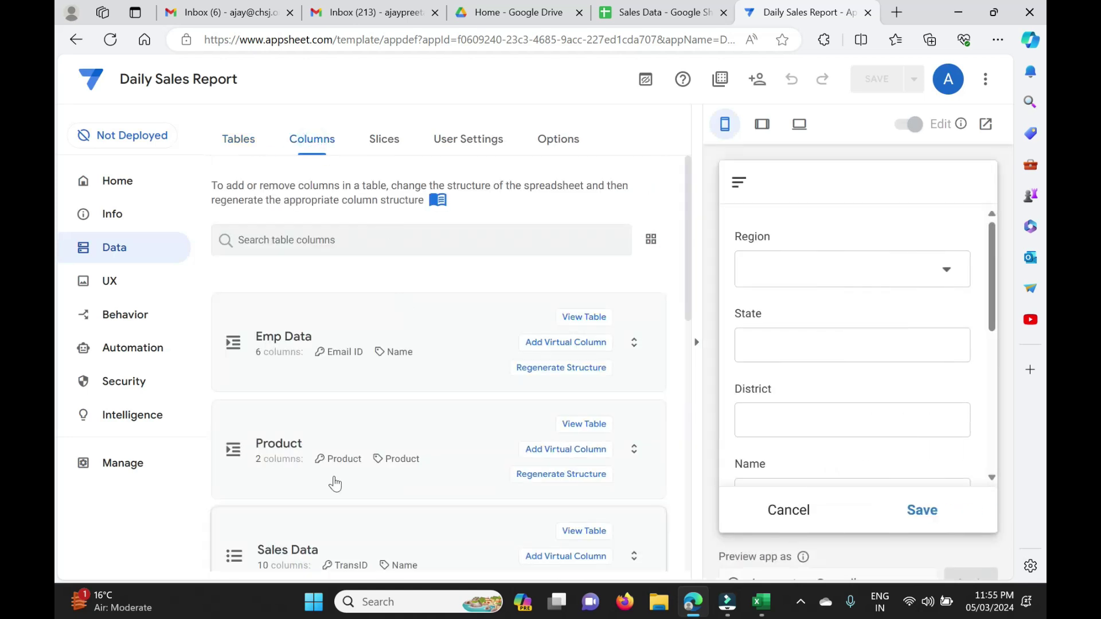
scroll(362, 506, "down", 3)
left_click(298, 354)
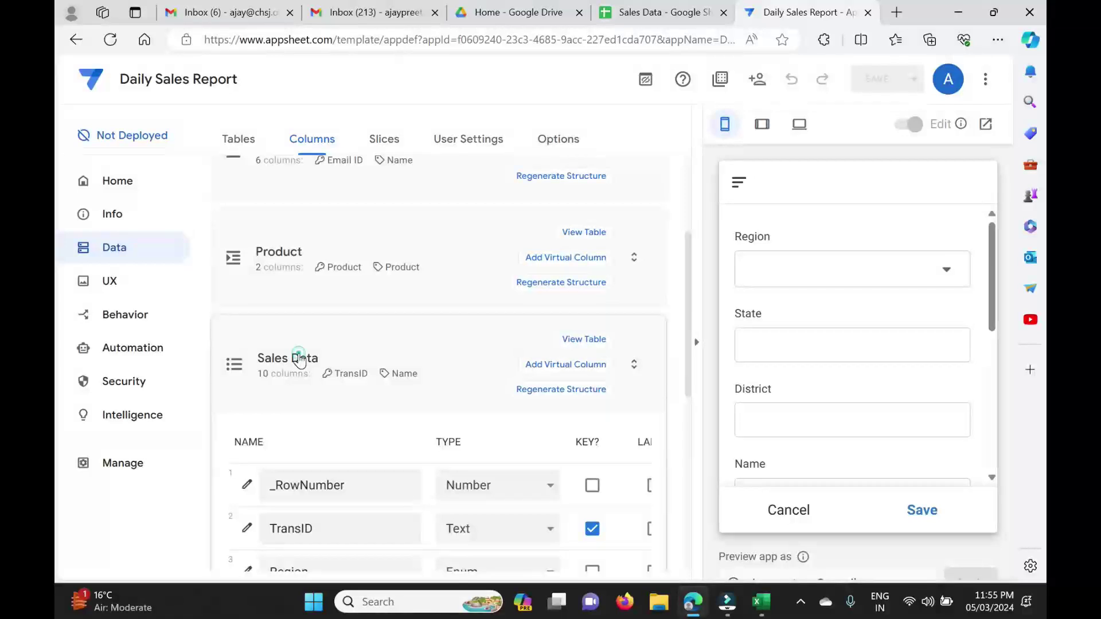
left_click(313, 480)
scroll(314, 480, "down", 5)
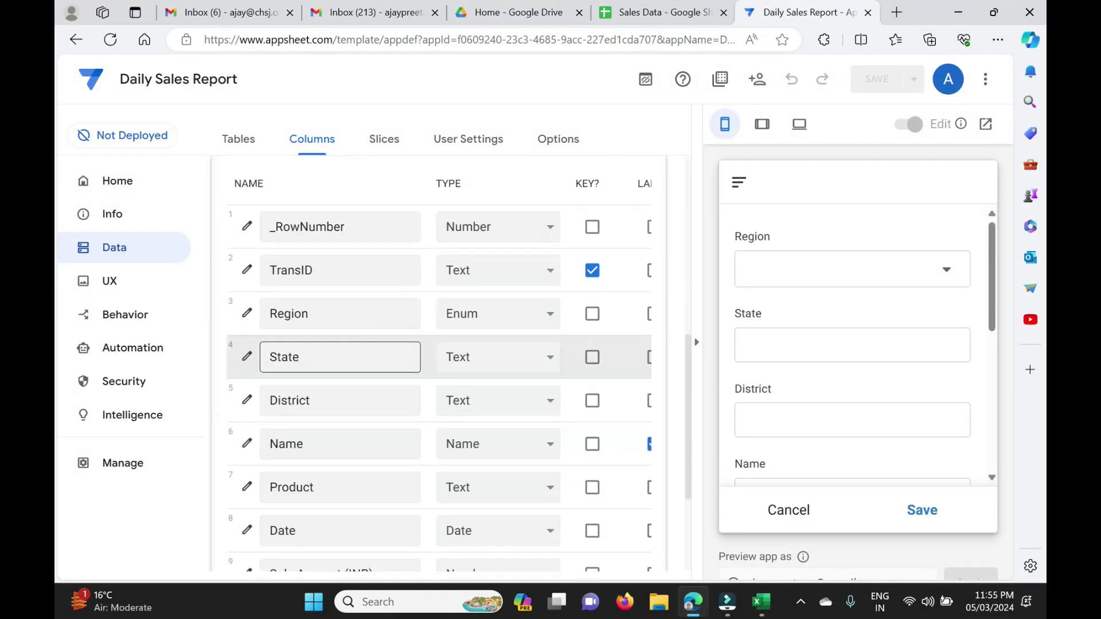
scroll(314, 473, "down", 1)
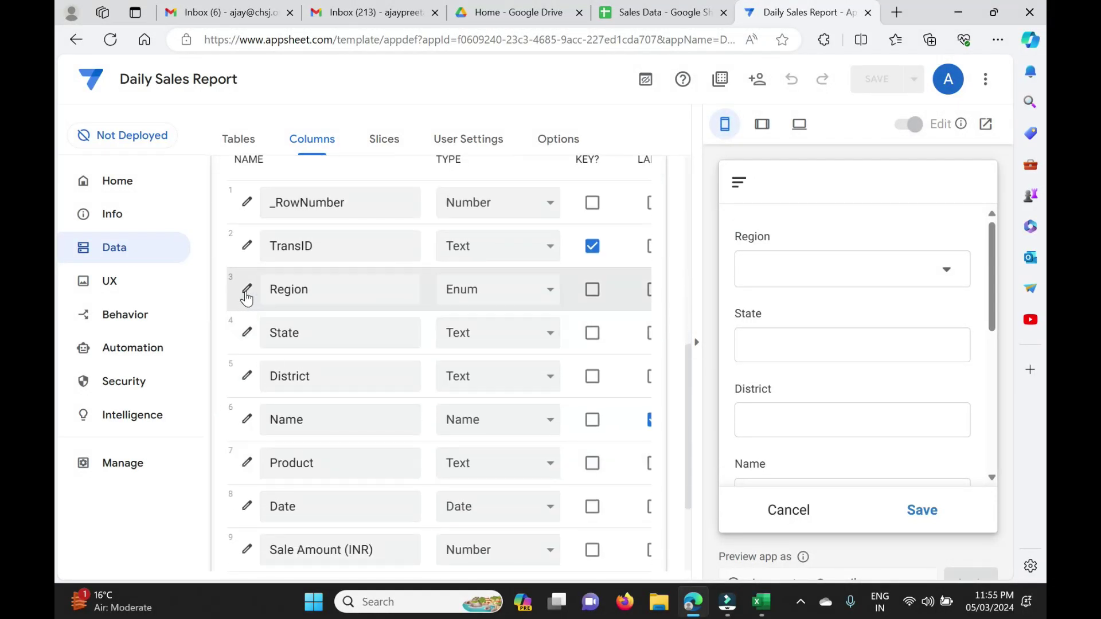
left_click(247, 290)
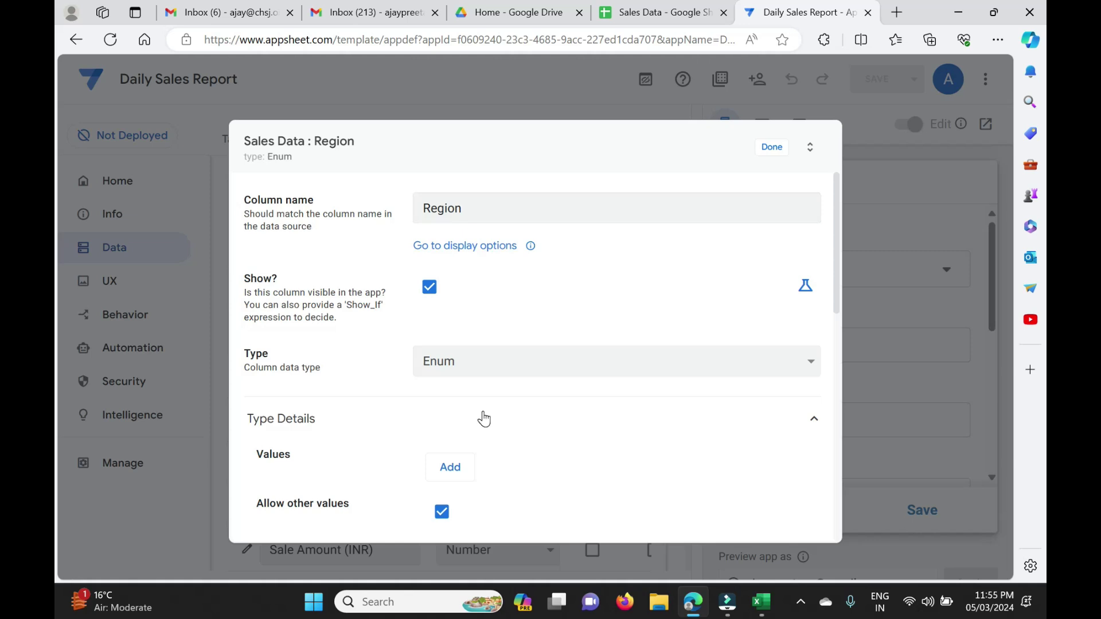
scroll(484, 418, "down", 5)
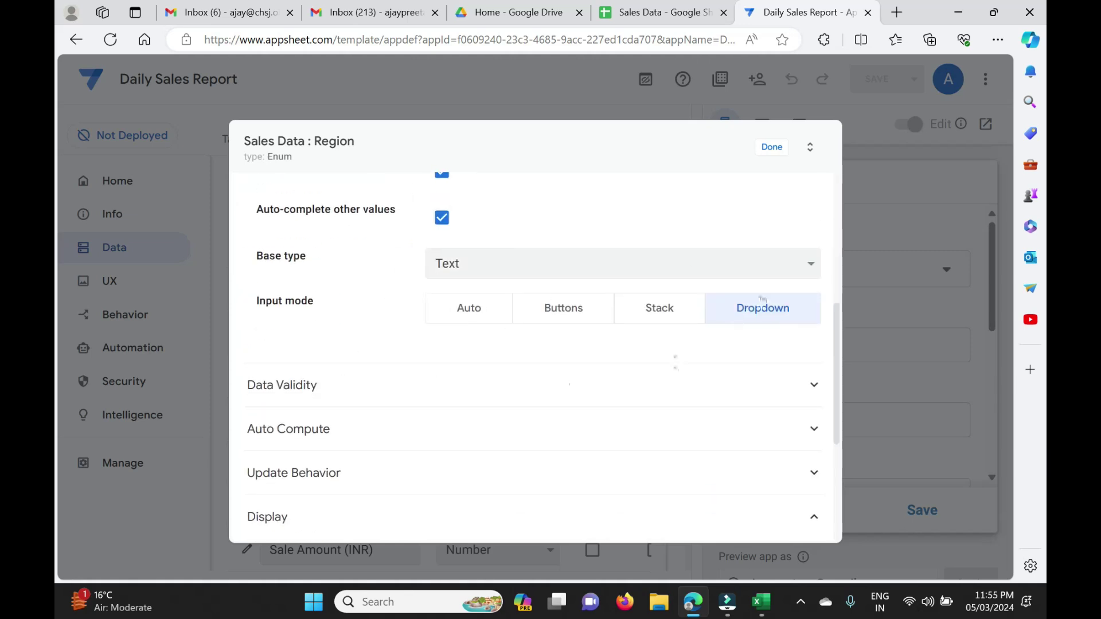
left_click(484, 403)
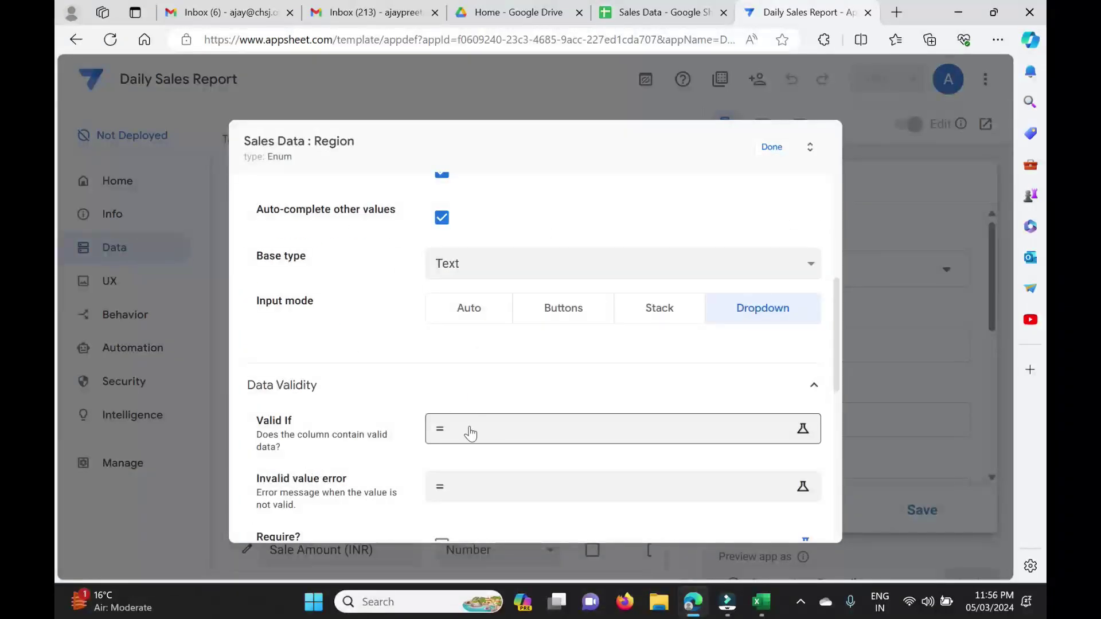
Enter and save the Valid If formula Select(Emp Data[Region],True).
left_click(470, 430)
type("Selec")
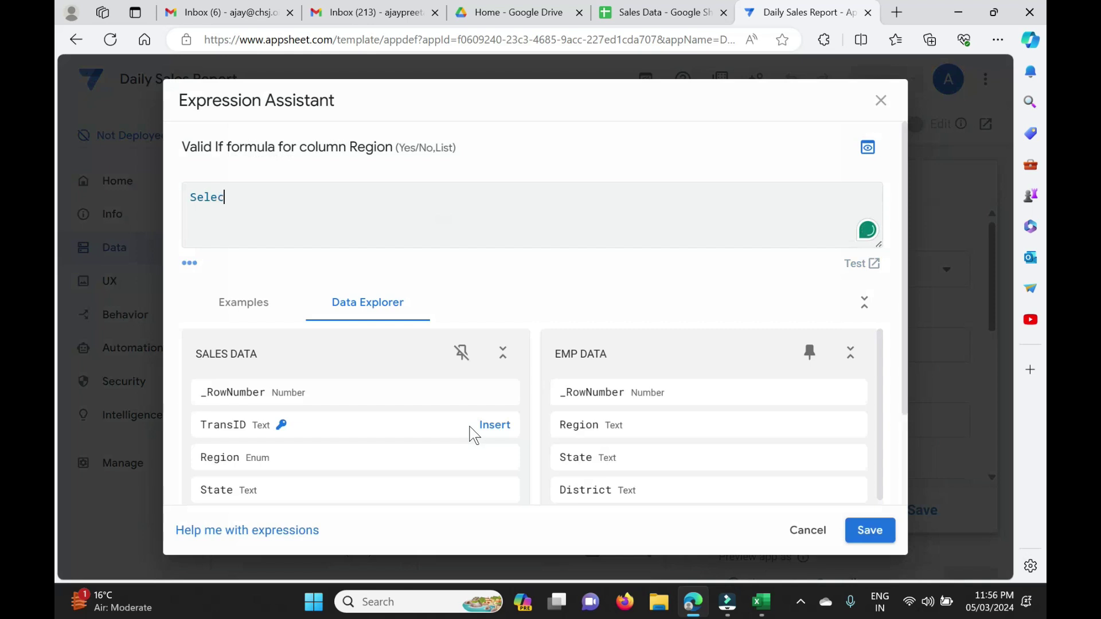
type("t(")
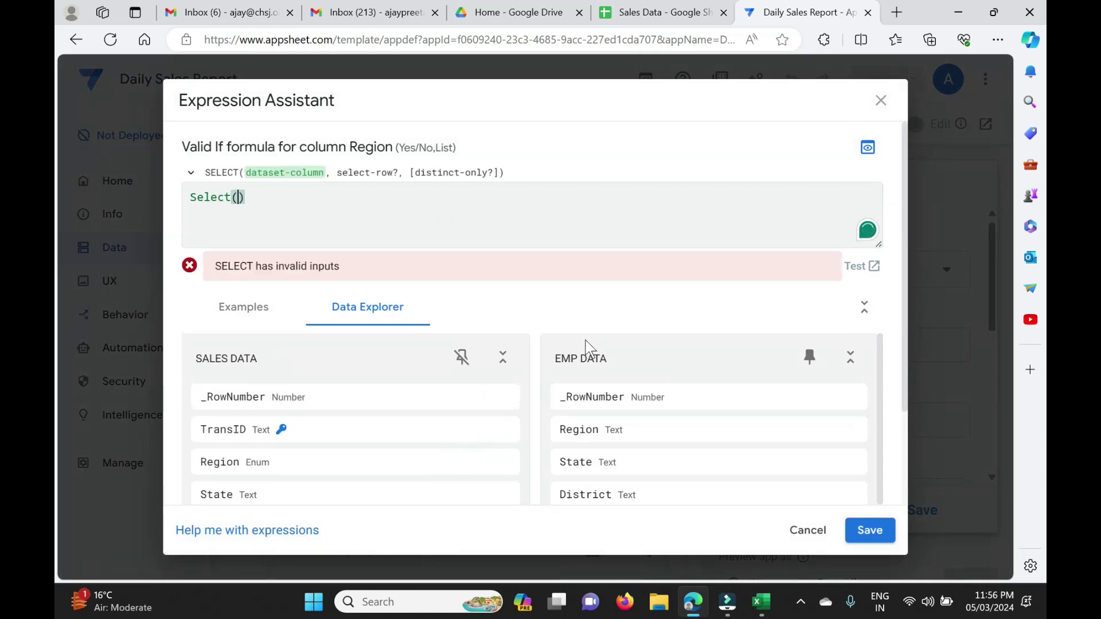
scroll(590, 373, "down", 4)
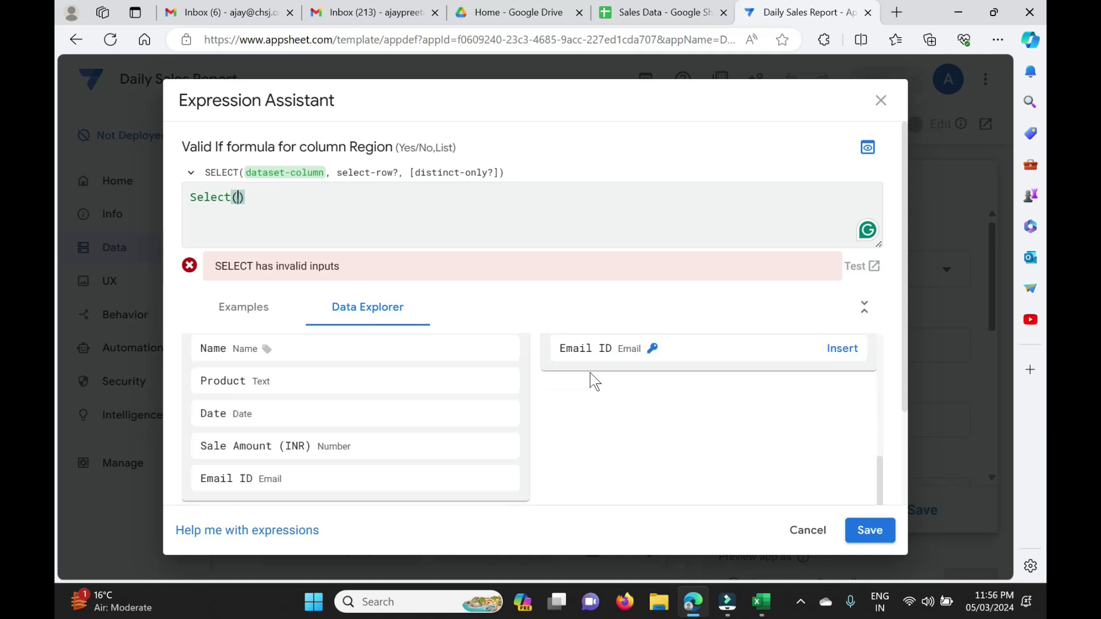
scroll(594, 380, "up", 4)
scroll(595, 380, "down", 6)
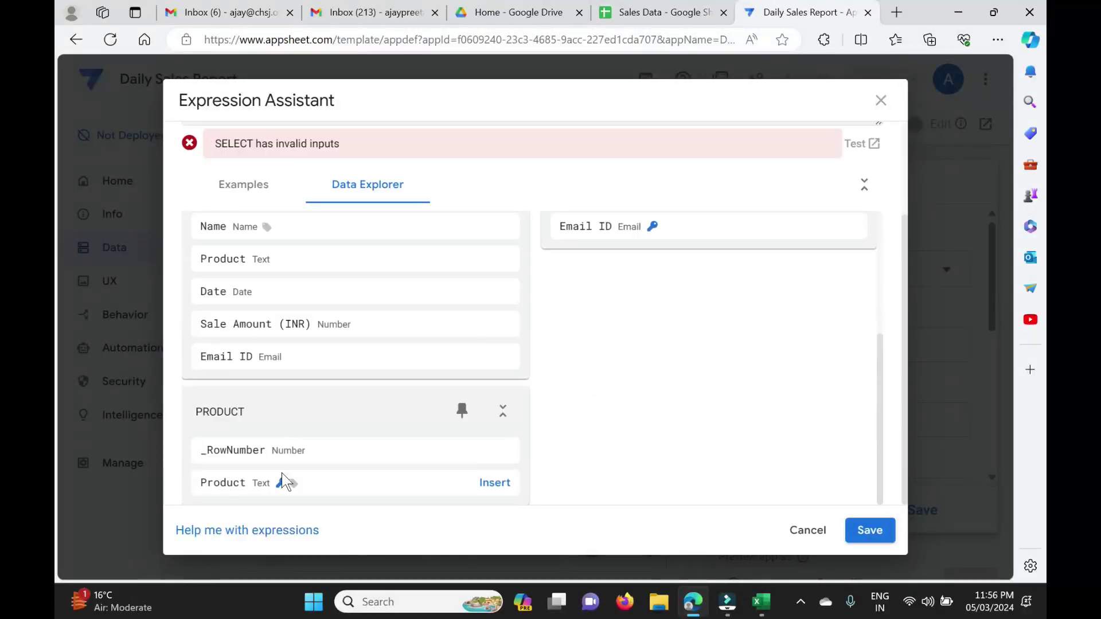
scroll(635, 356, "up", 6)
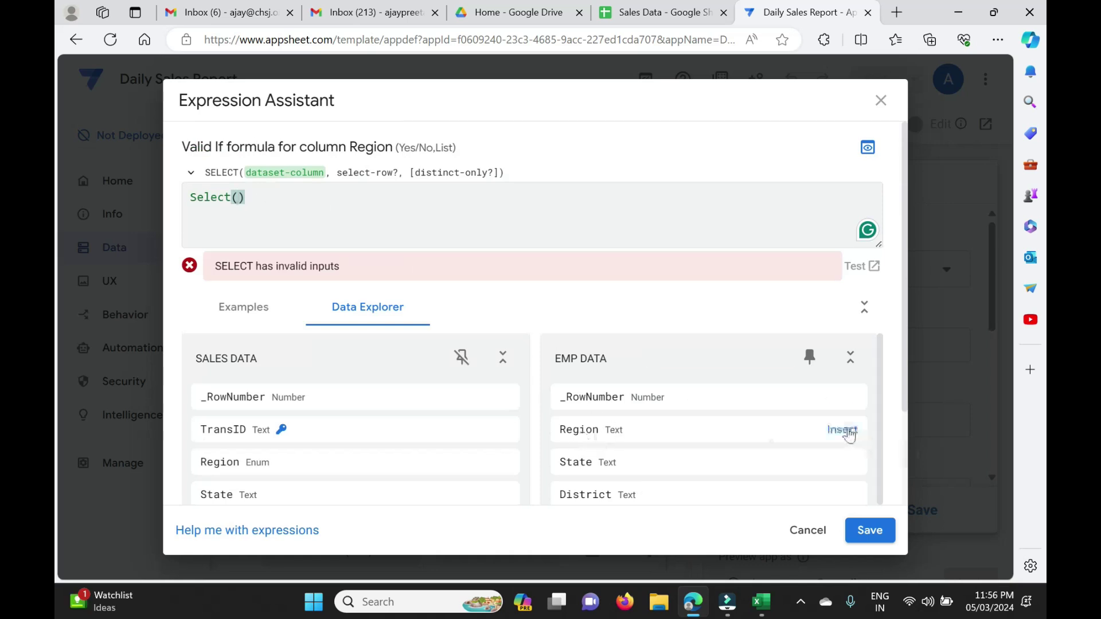
left_click(848, 435)
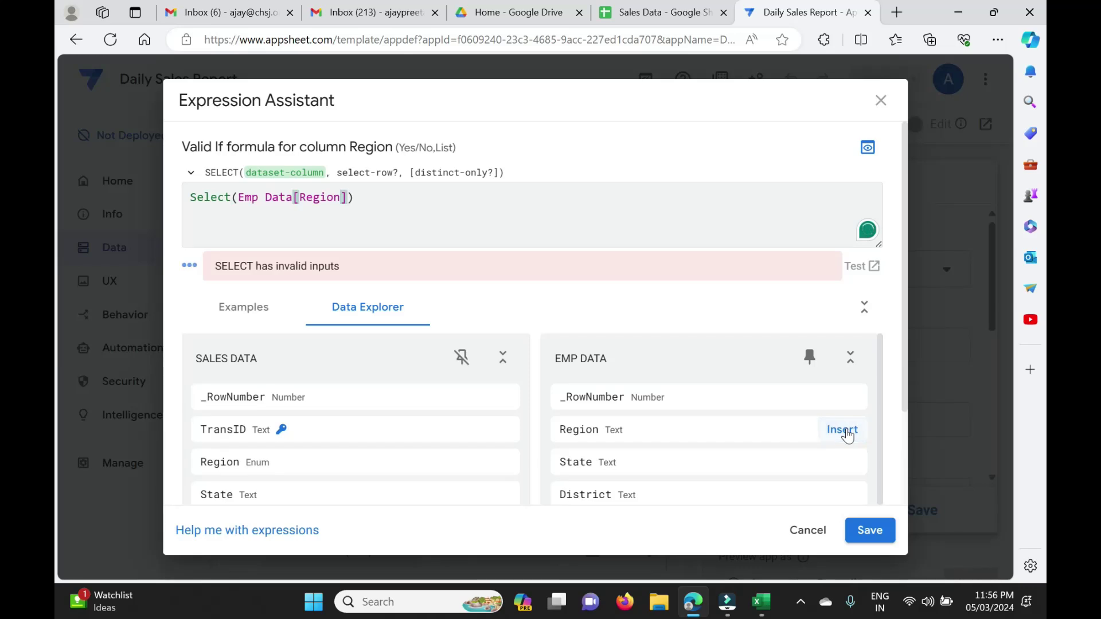
type(",")
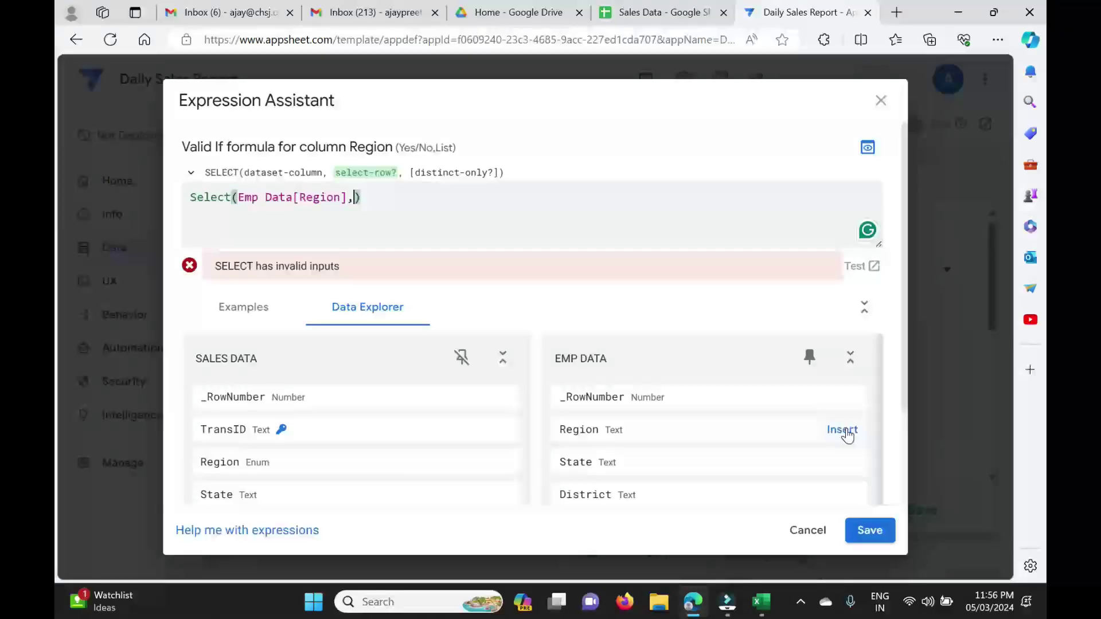
type("True")
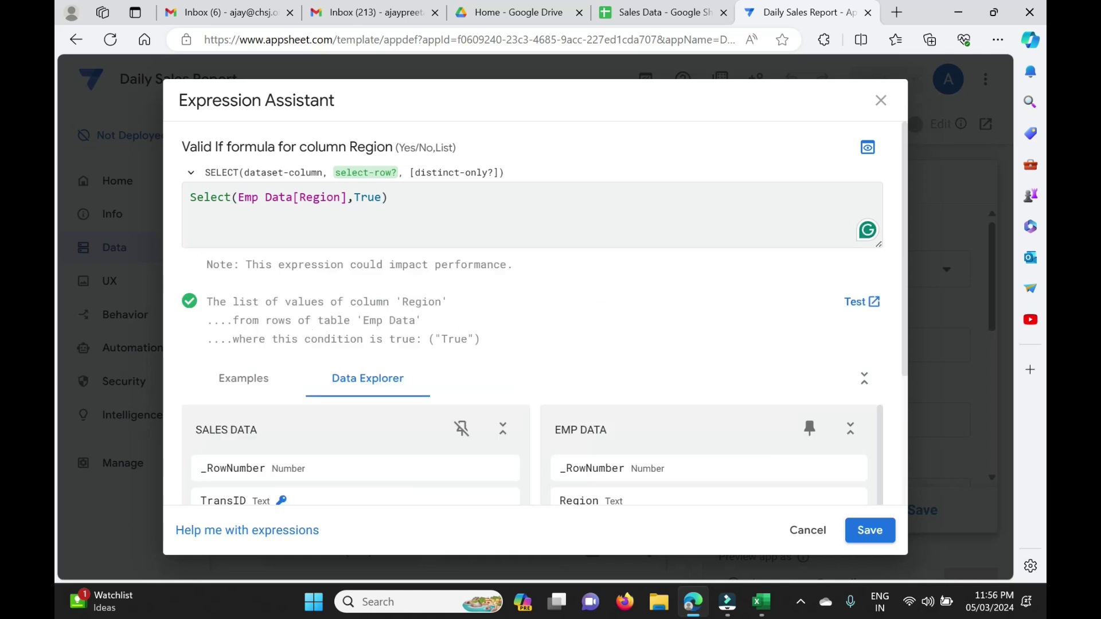
scroll(457, 344, "down", 1)
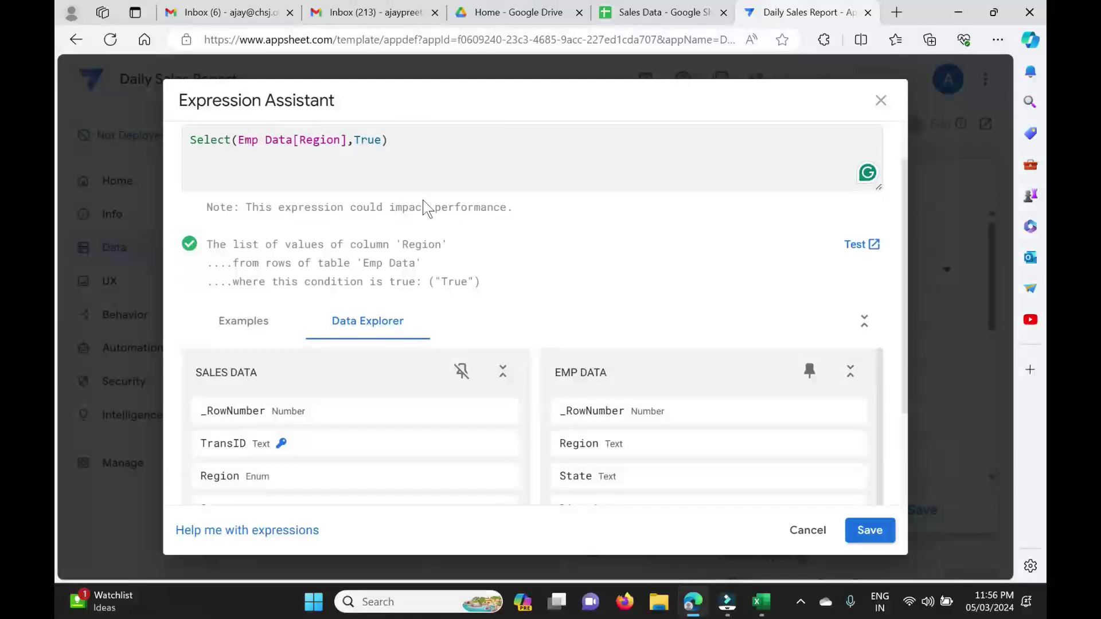
left_click(864, 536)
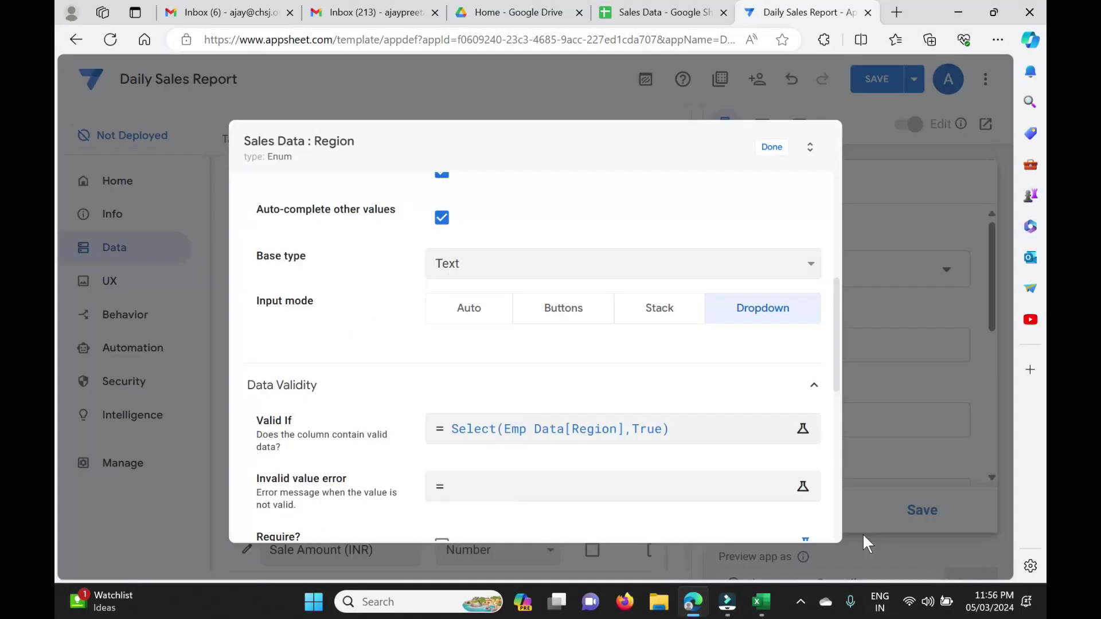
Close the Region settings and compare the preview's Region choices with the spreadsheet.
left_click(774, 148)
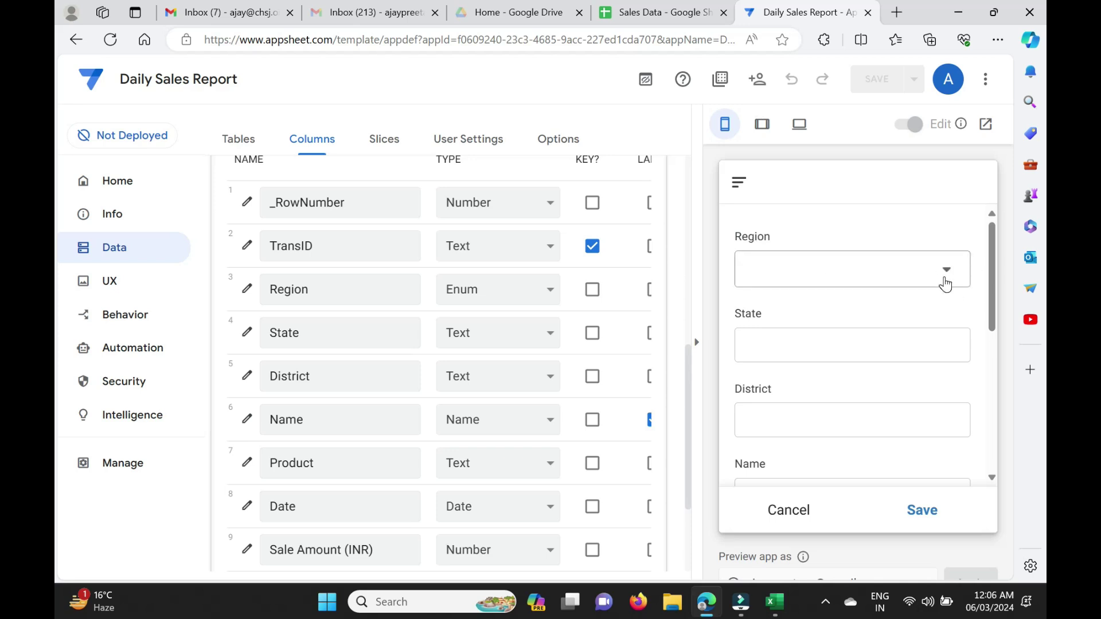
left_click(951, 278)
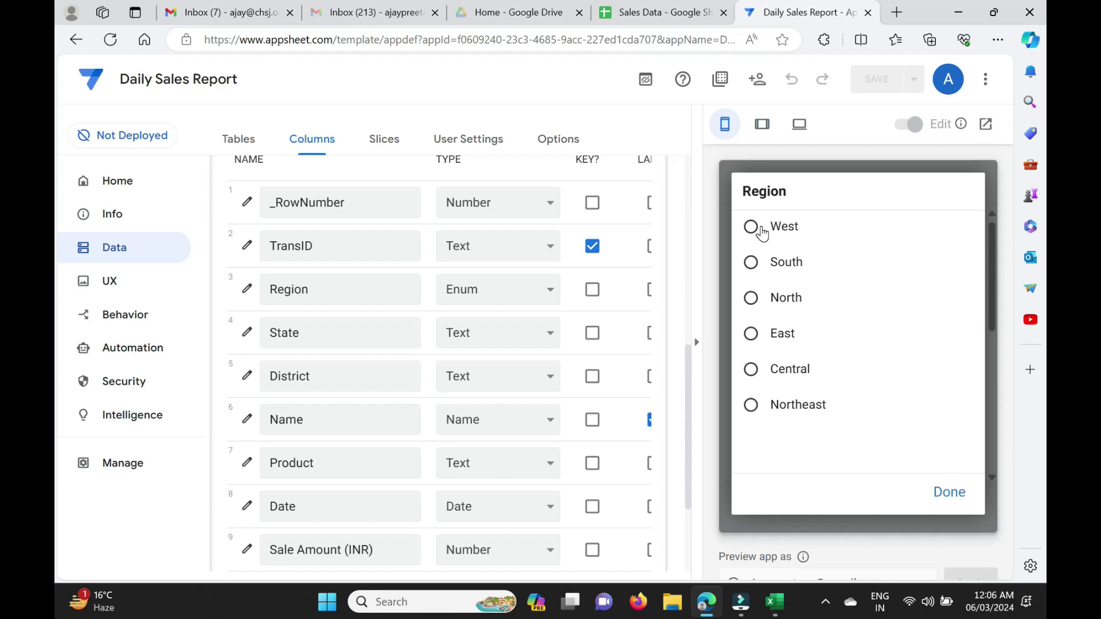
left_click(643, 12)
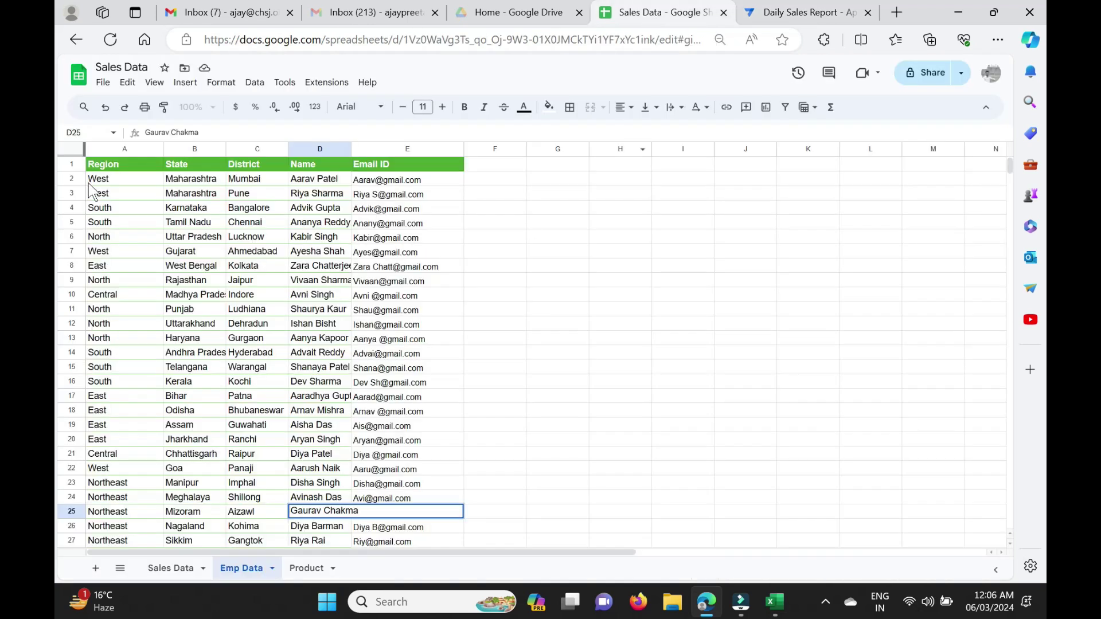
left_click(803, 13)
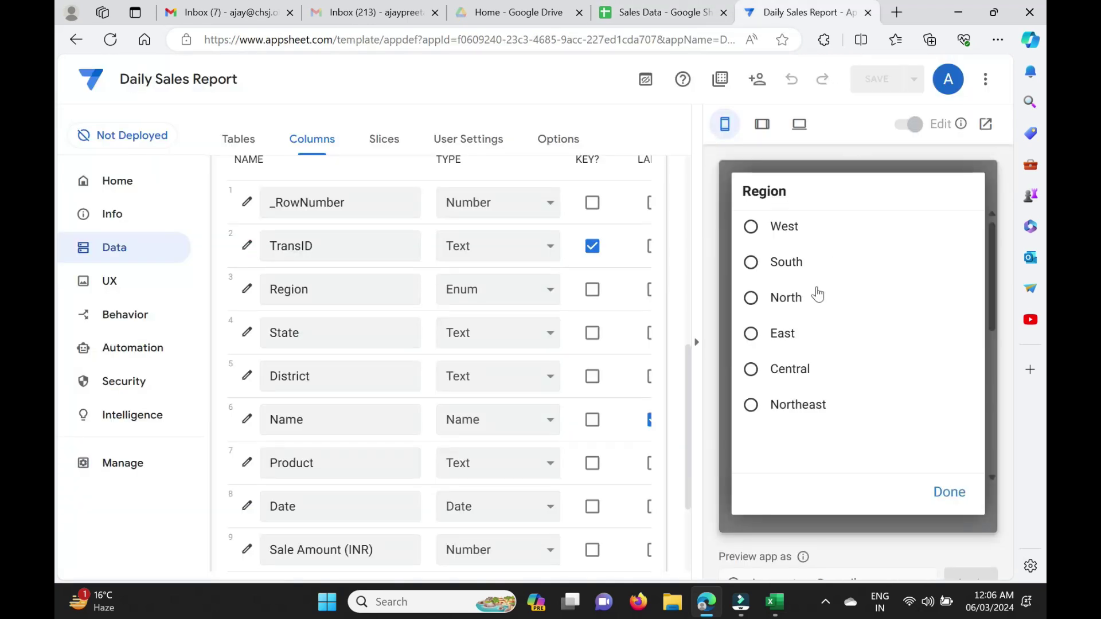
left_click(948, 495)
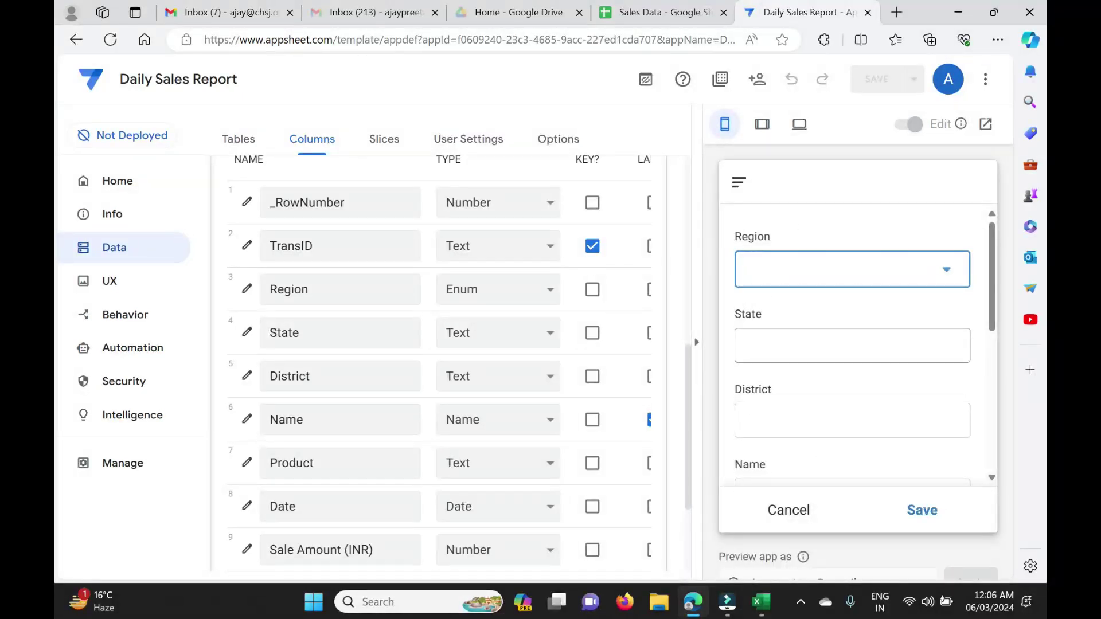
Pick North as the Region in the preview form and move to the State field.
left_click(944, 284)
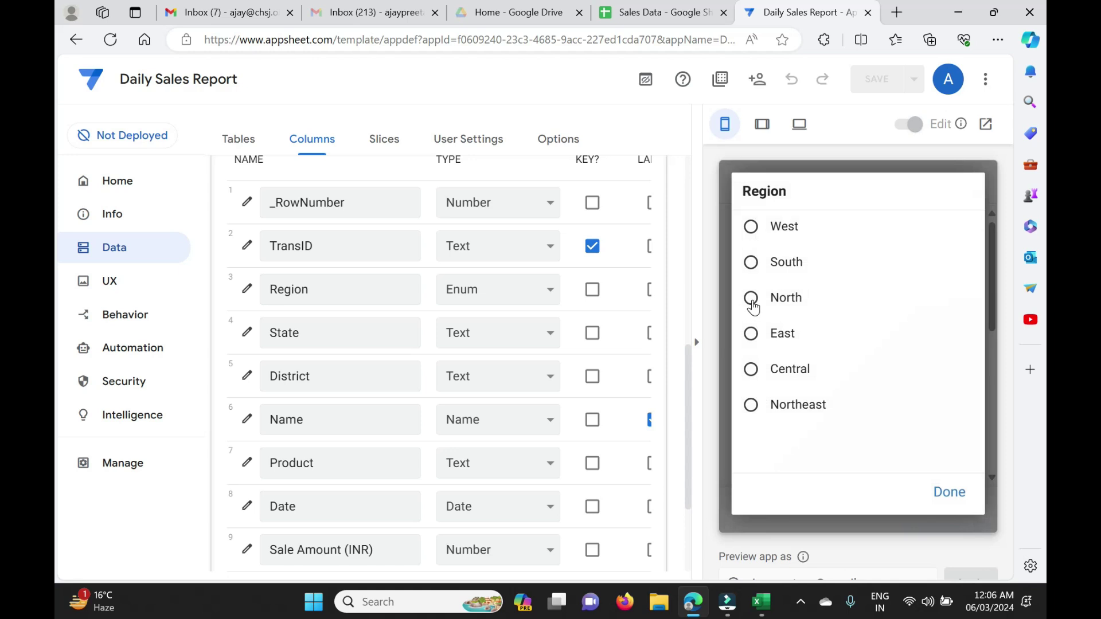
left_click(752, 304)
left_click(814, 345)
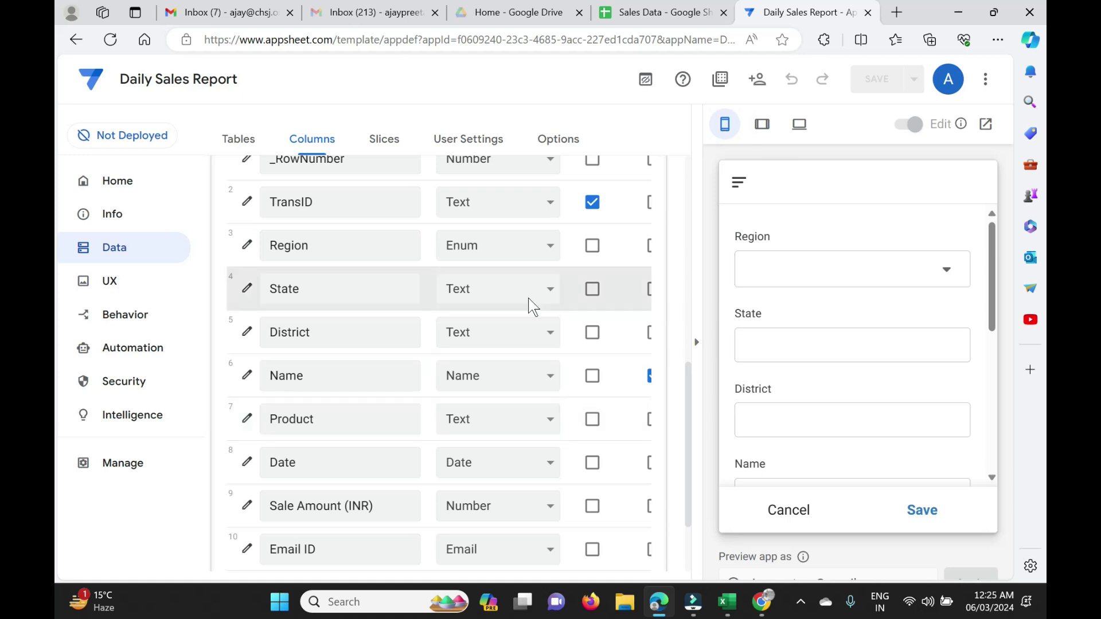
Change State to an Enum with Dropdown input and open its Valid If expression editor.
left_click(247, 293)
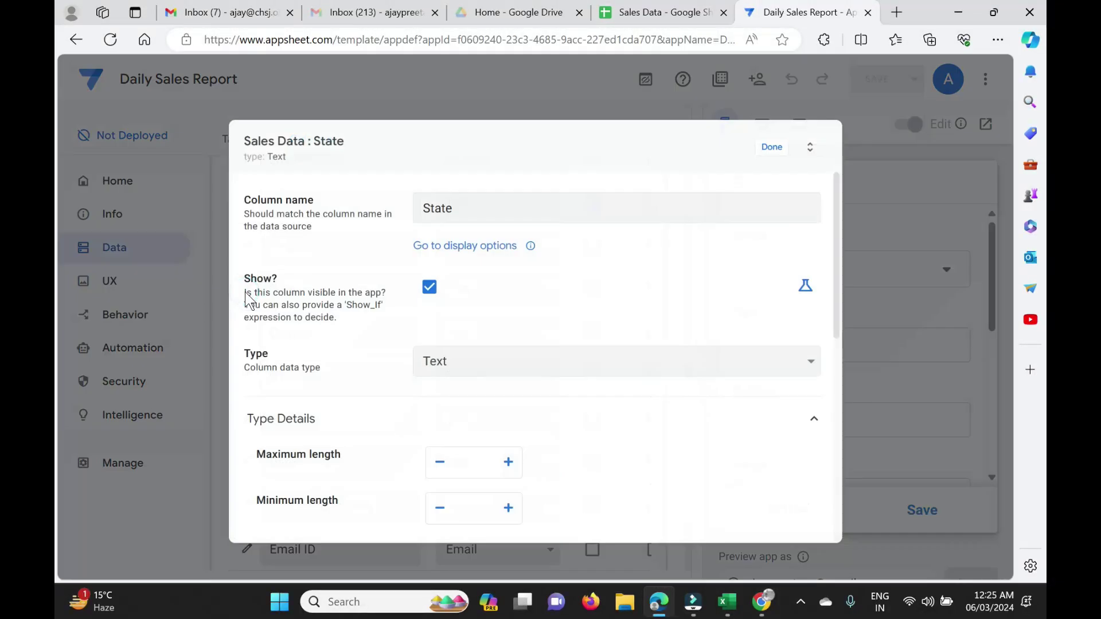
left_click(477, 363)
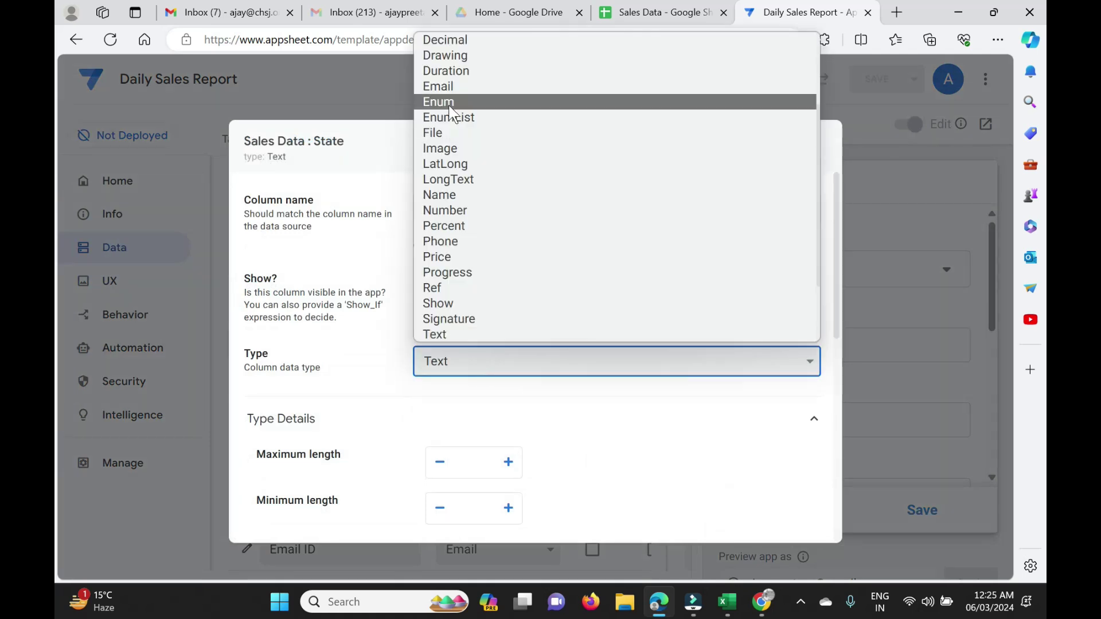
left_click(449, 104)
scroll(443, 286, "down", 3)
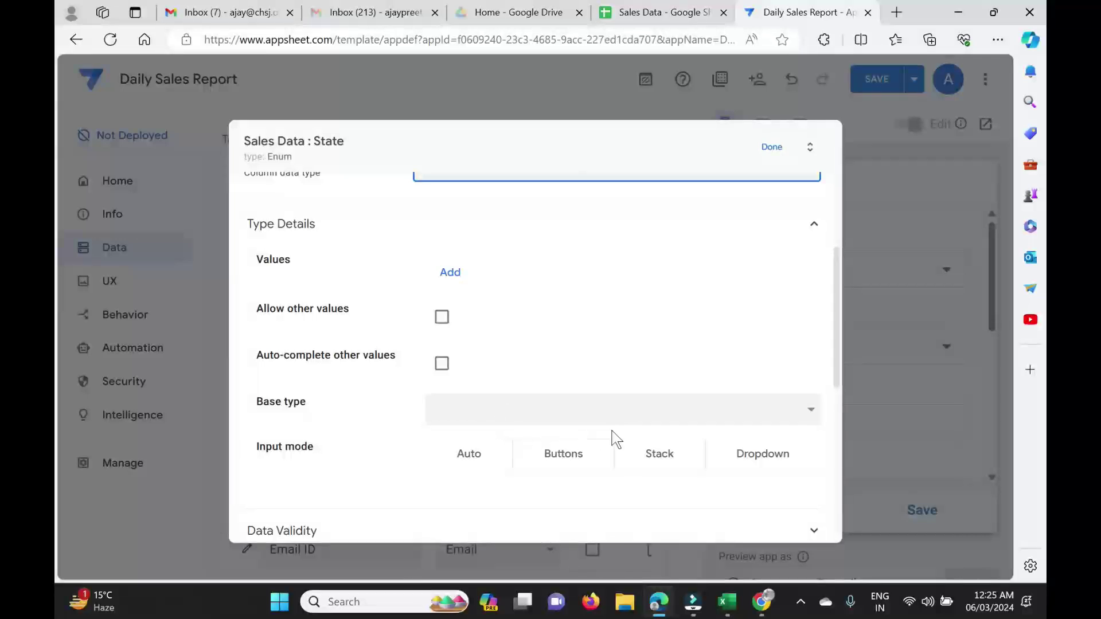
left_click(760, 459)
scroll(760, 459, "down", 3)
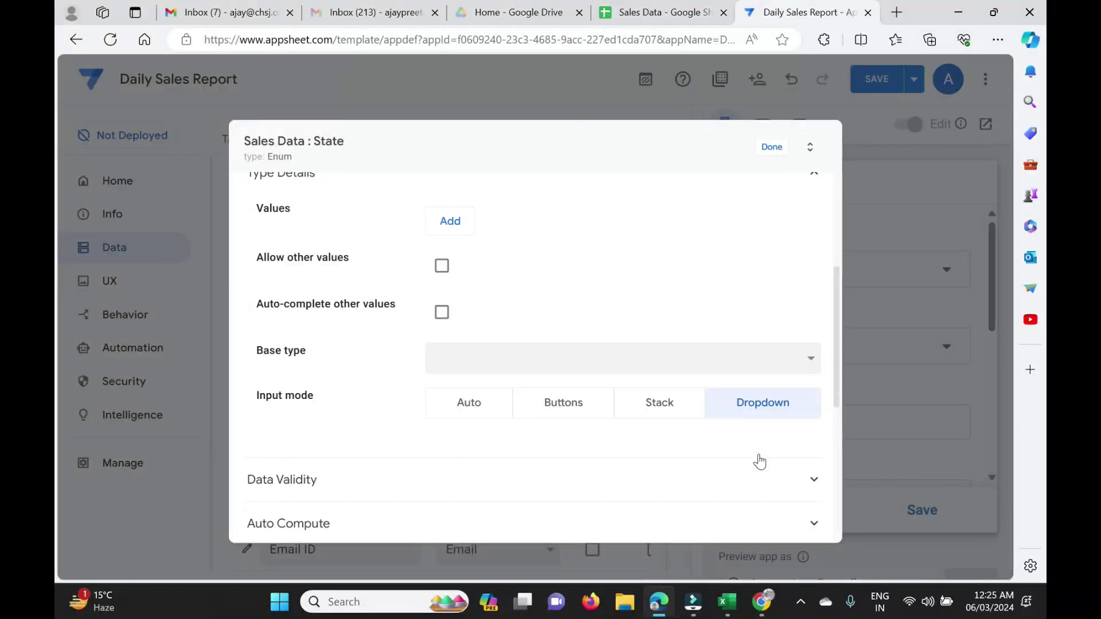
left_click(567, 362)
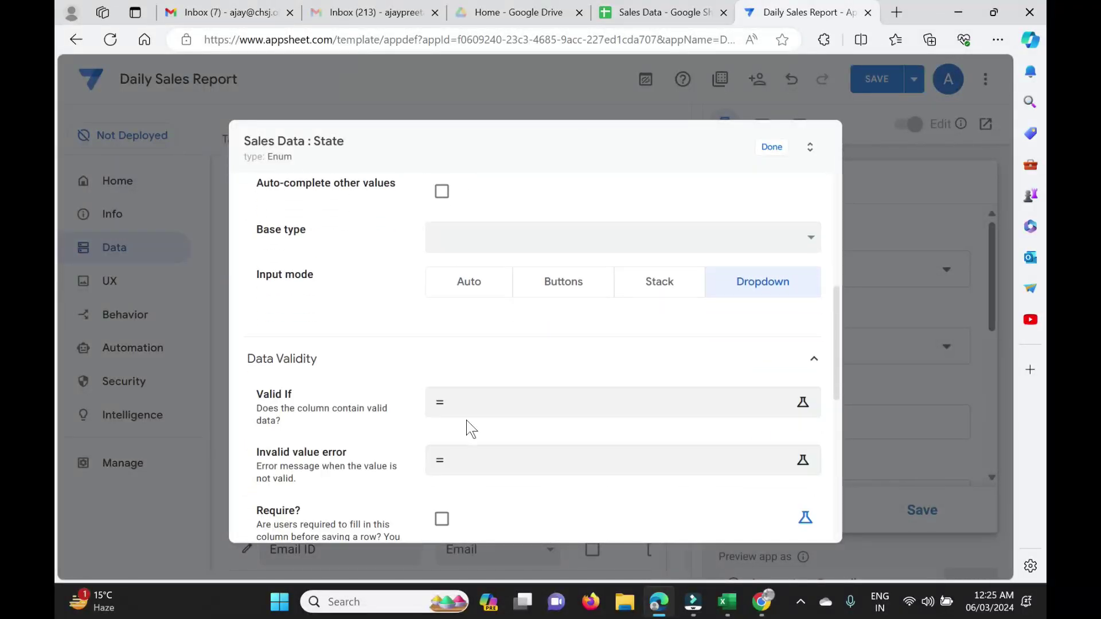
left_click(504, 407)
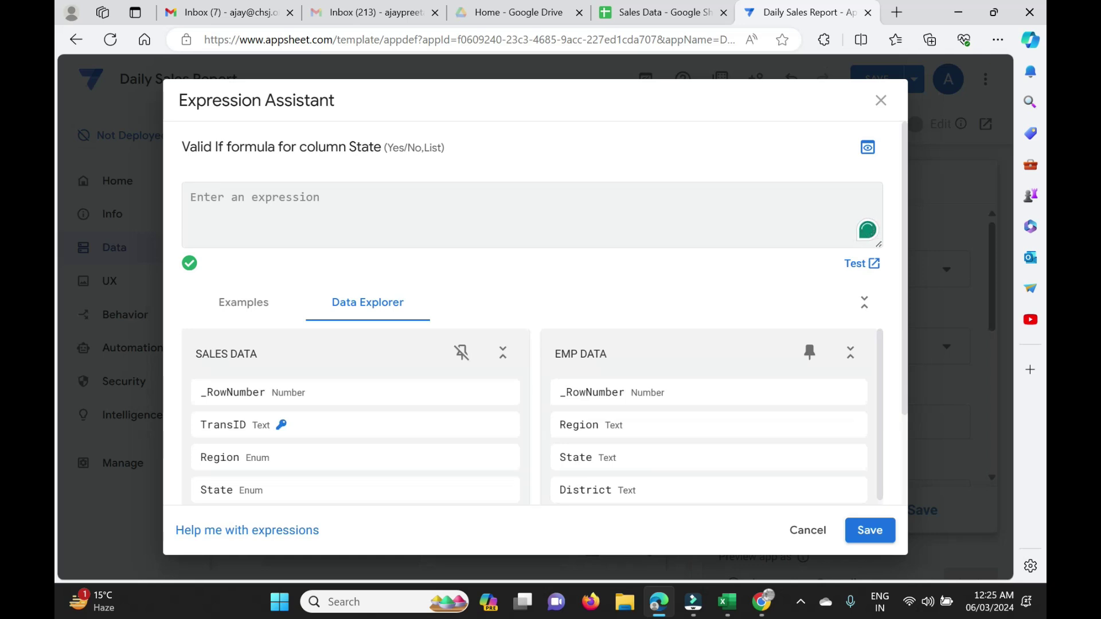
Start State's Valid If formula as Select(Emp Data[state] using autocomplete.
type("Select(")
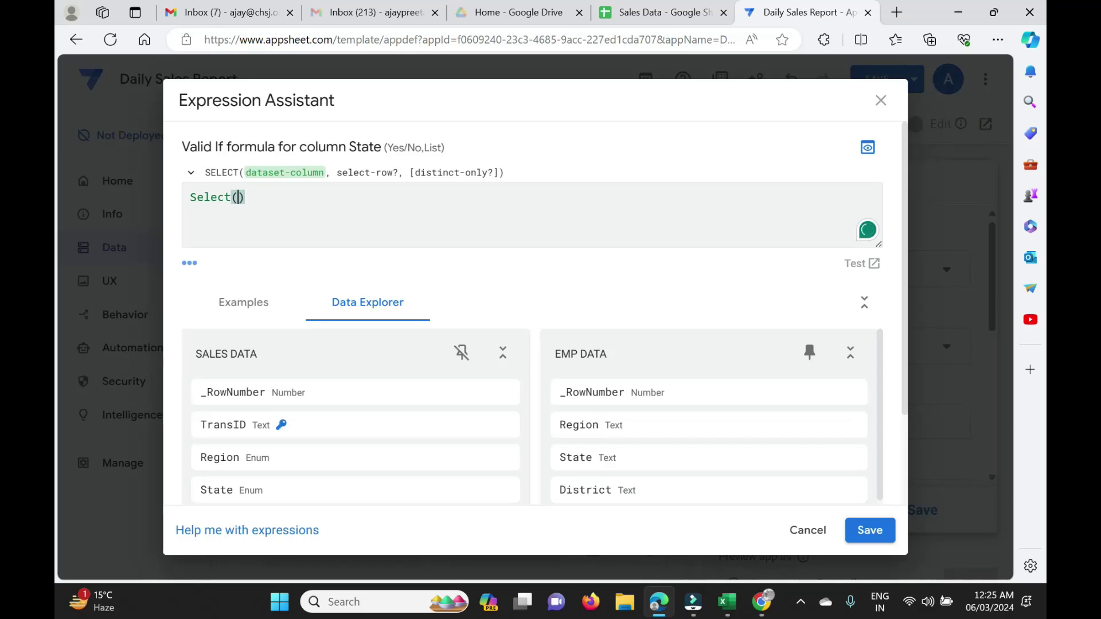
type("emp")
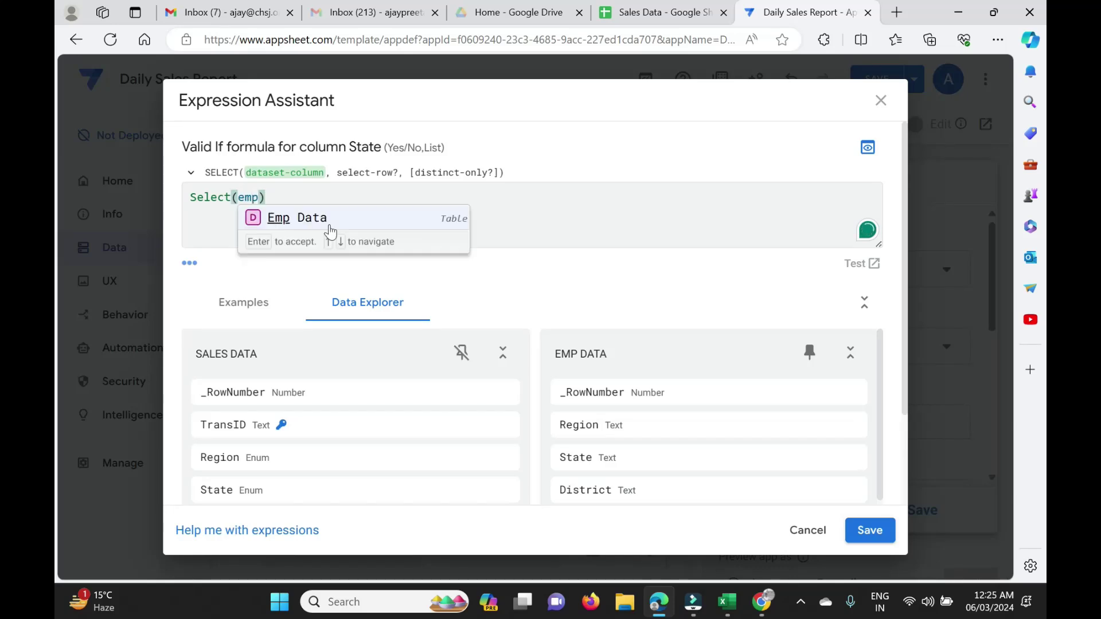
left_click(309, 218)
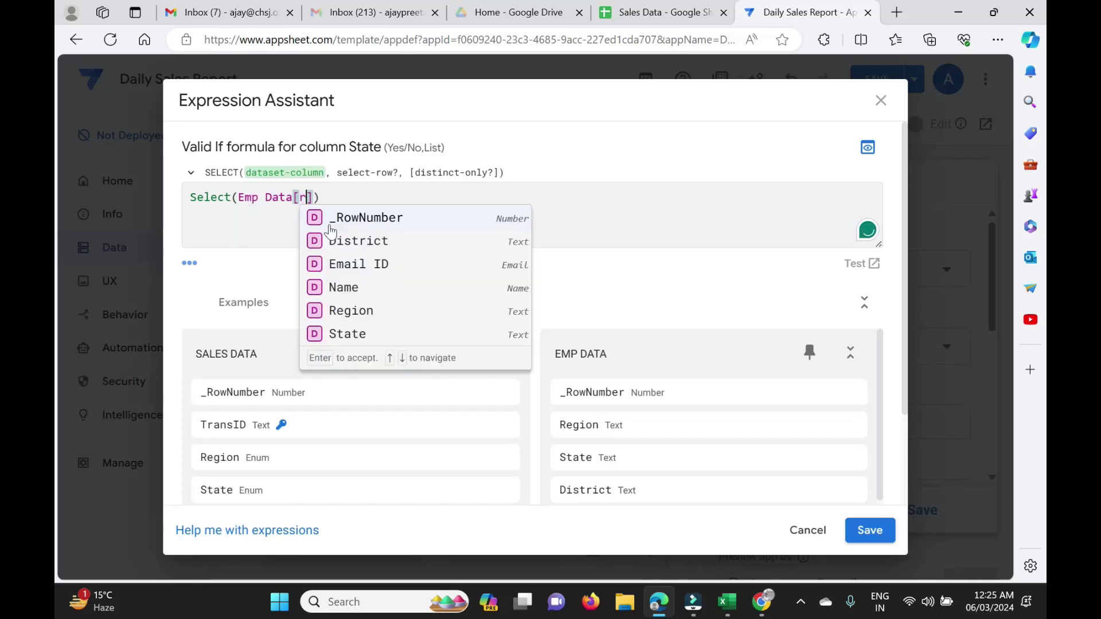
type("re")
key("BackSpace")
key("BackSpace")
type("stat")
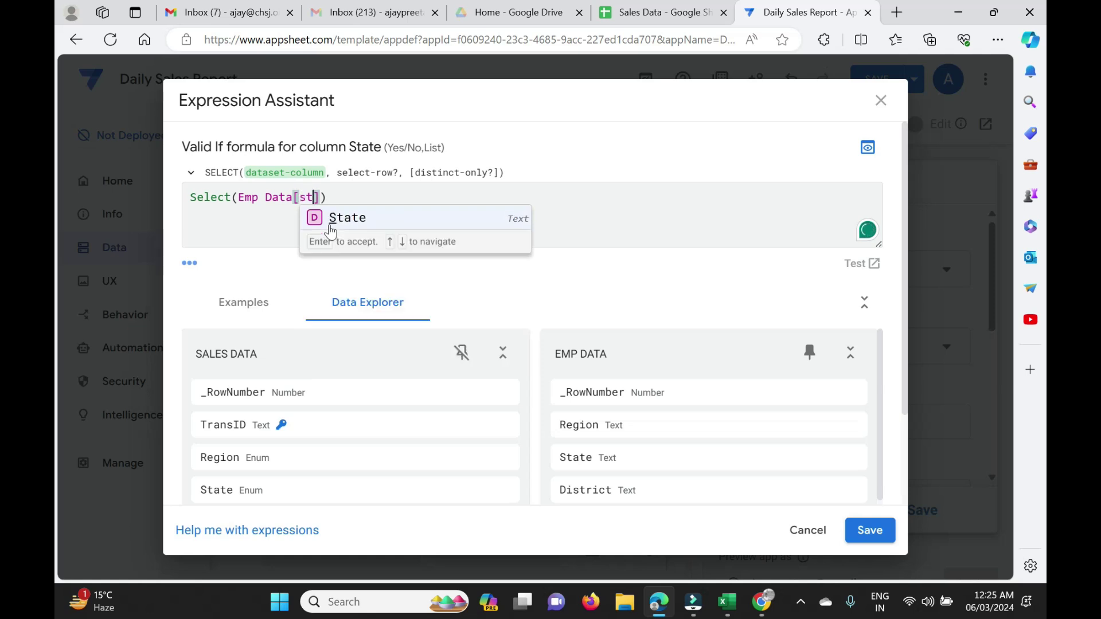
key("Tab")
key("shift+Tab")
type("e")
key("Return")
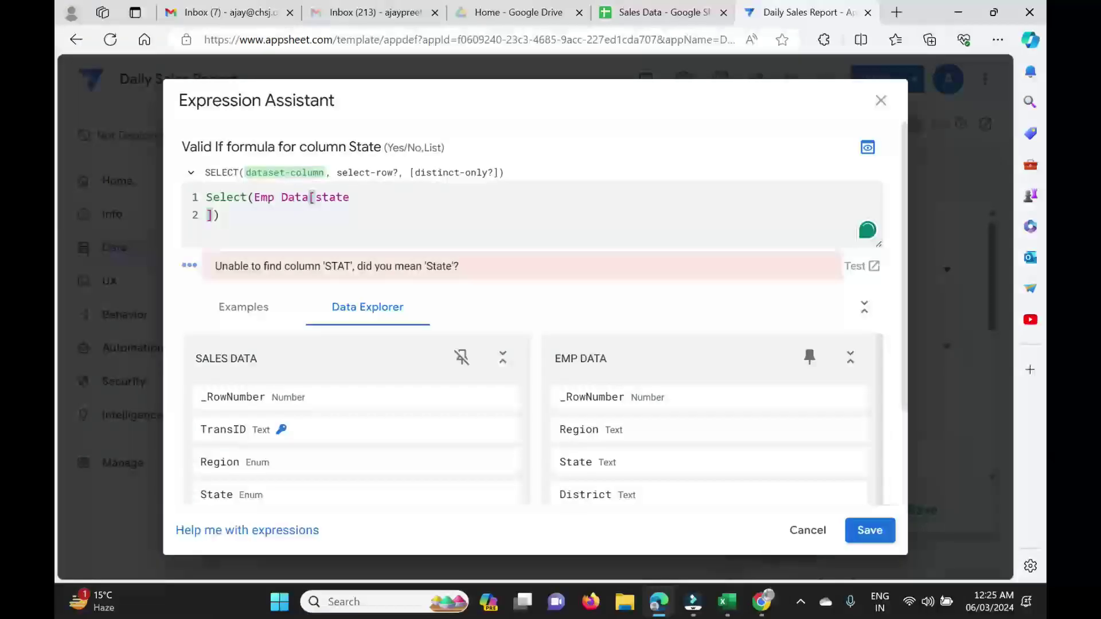
key("BackSpace")
key("Right")
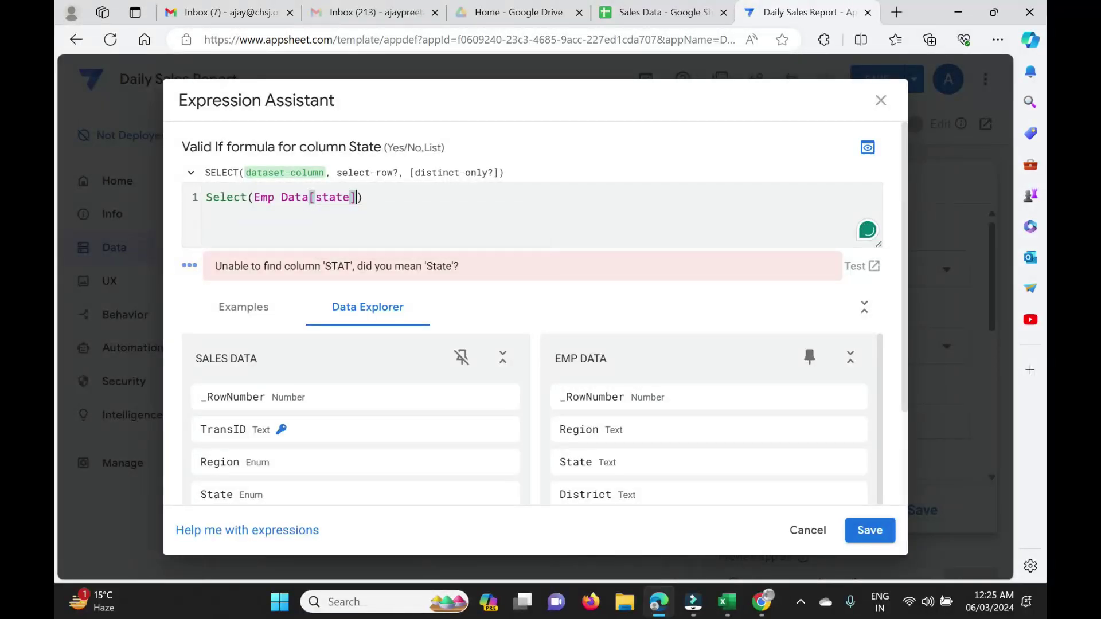
Add the condition [Region]=[_THISROW] to the State formula.
type(",")
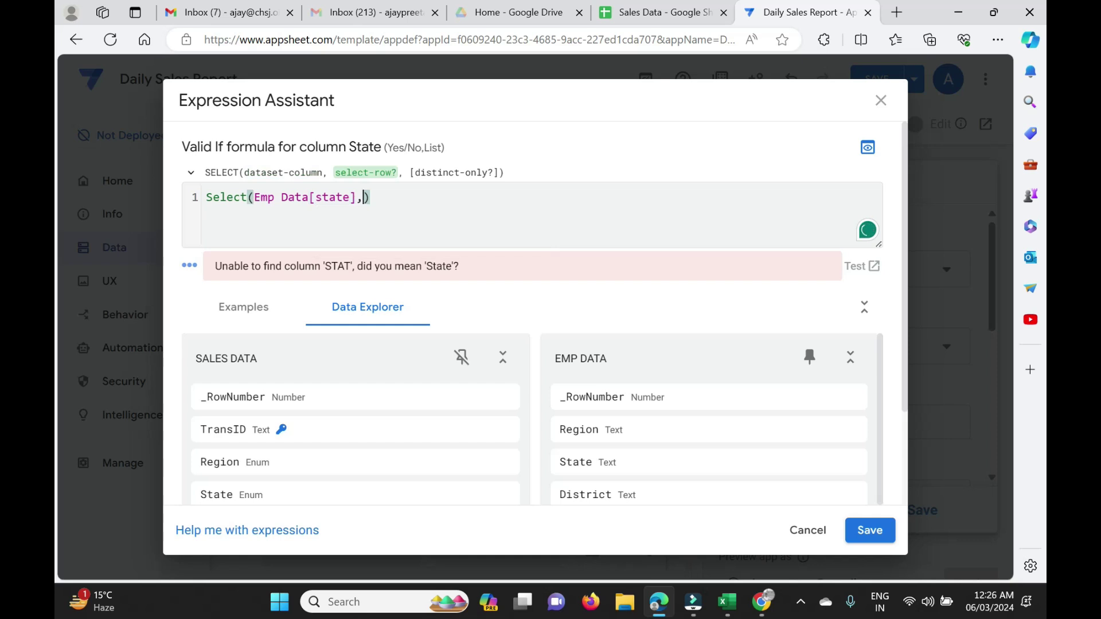
type("regi")
key("BackSpace")
key("BackSpace")
key("BackSpace")
key("BackSpace")
type("[re")
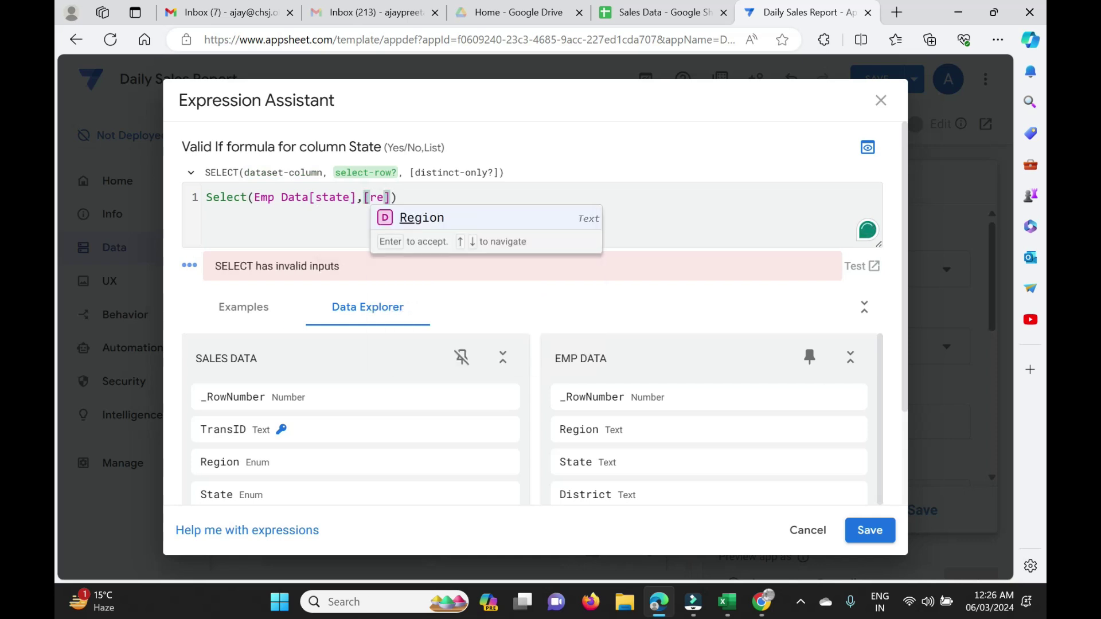
key("Return")
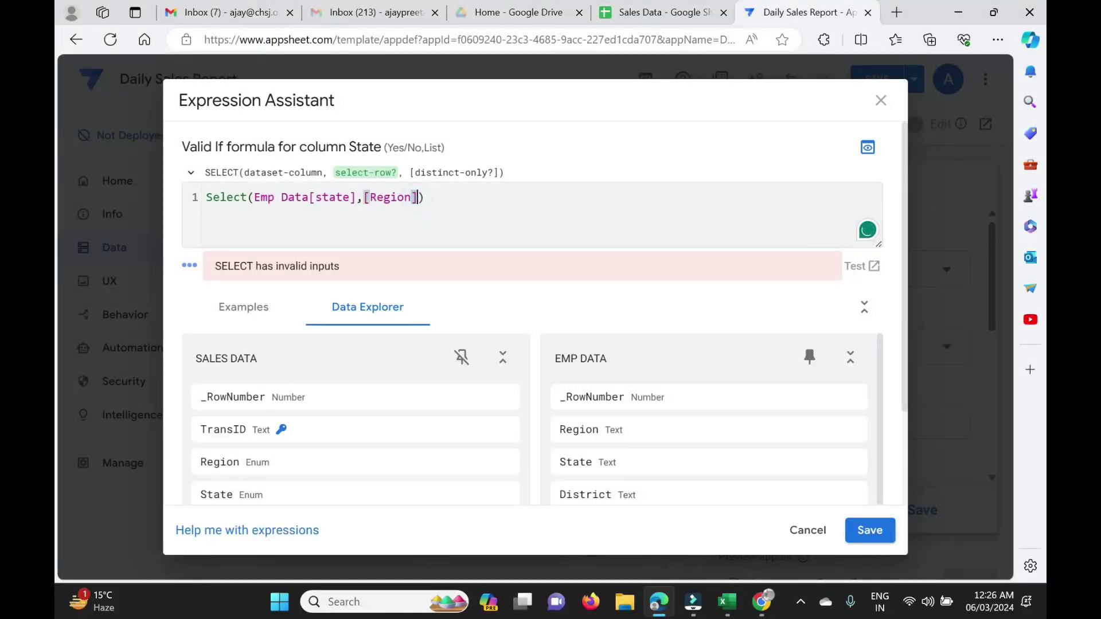
type("=[")
key("Down")
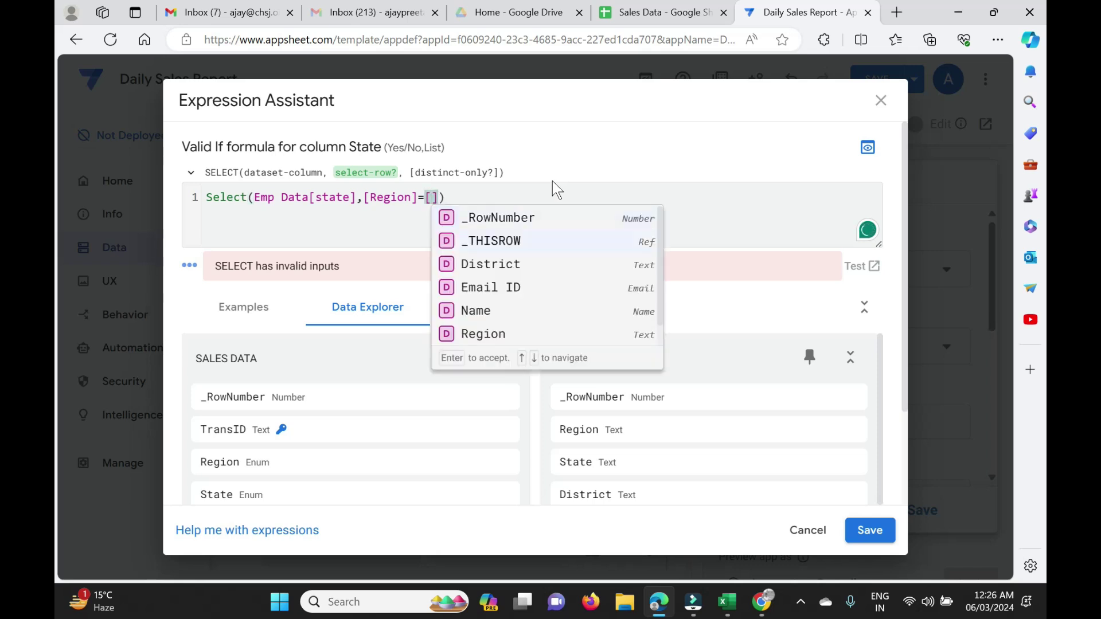
key("Return")
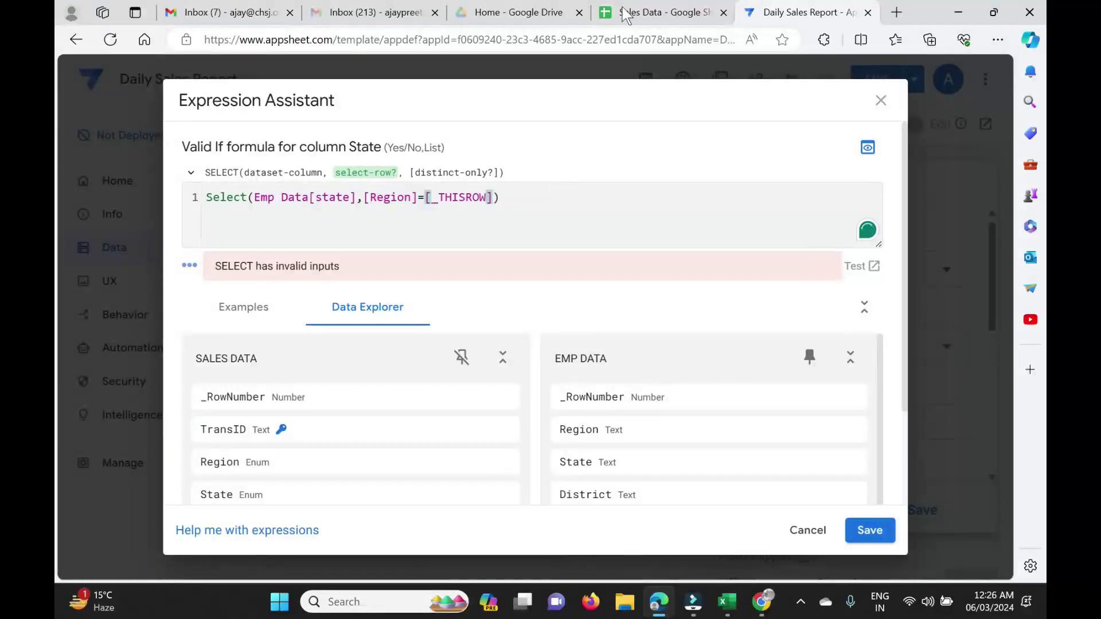
left_click(637, 13)
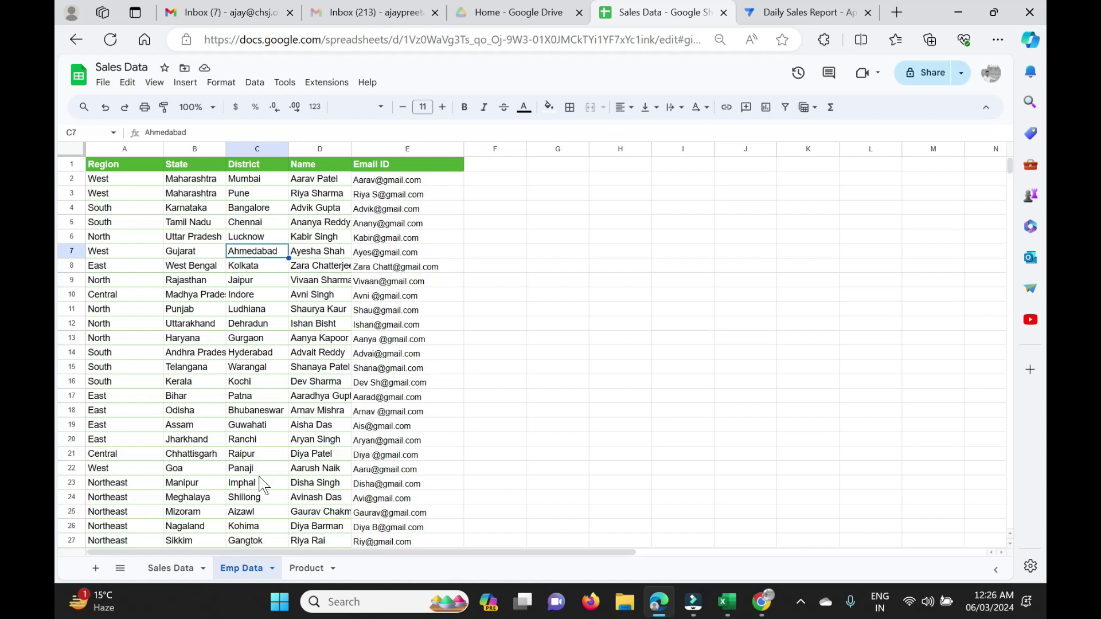
Confirm the Emp Data list ends at row 48 by selecting empty cells A49 and B49.
scroll(259, 484, "down", 9)
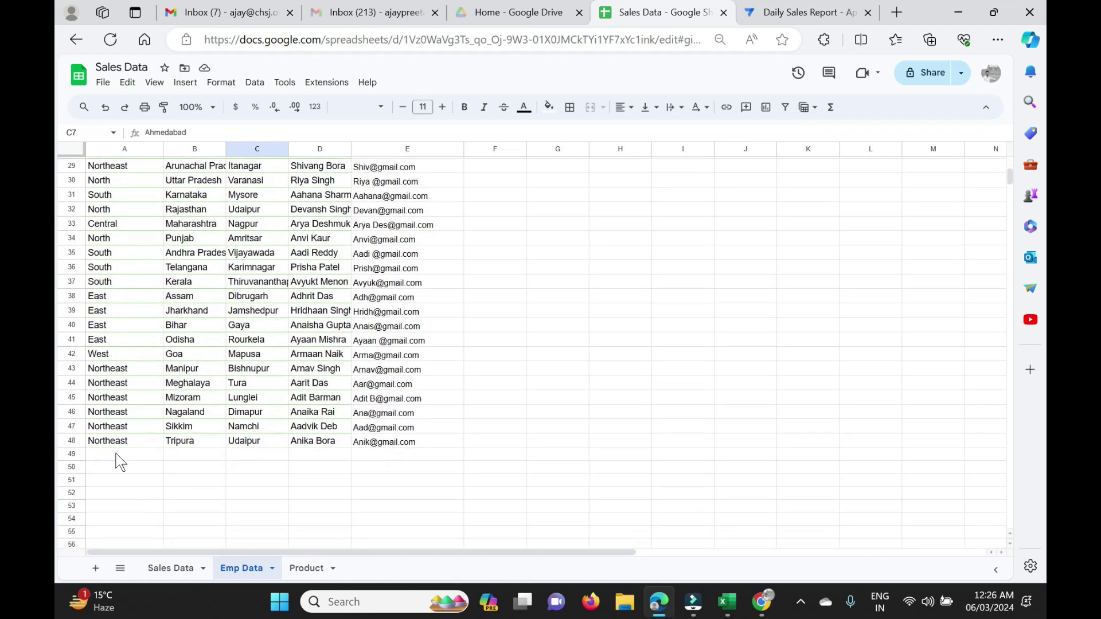
left_click(116, 456)
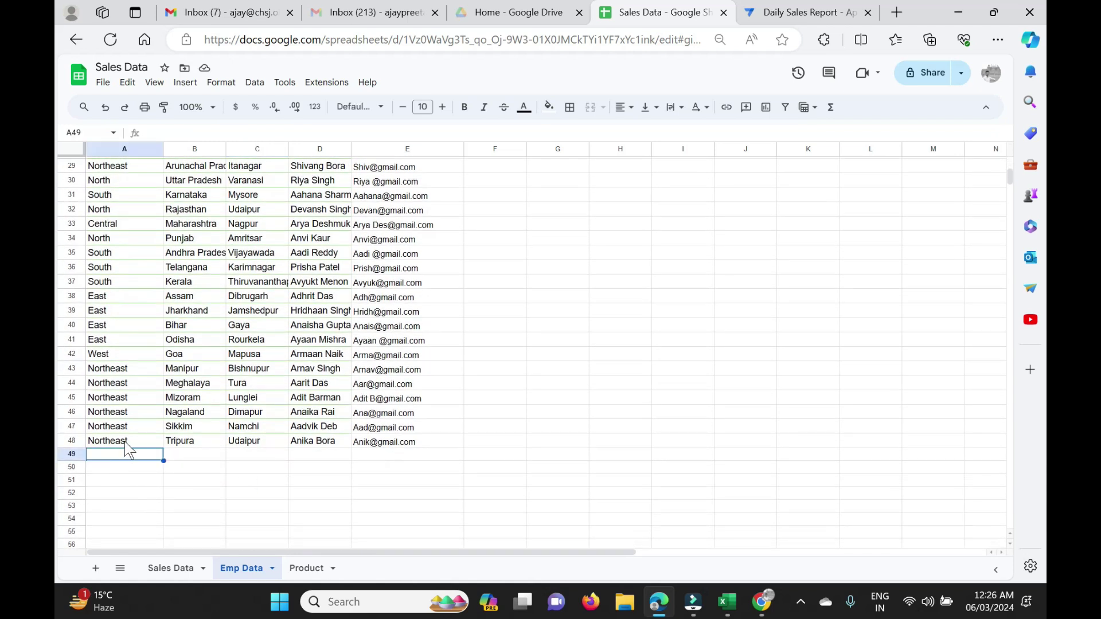
left_click(198, 456)
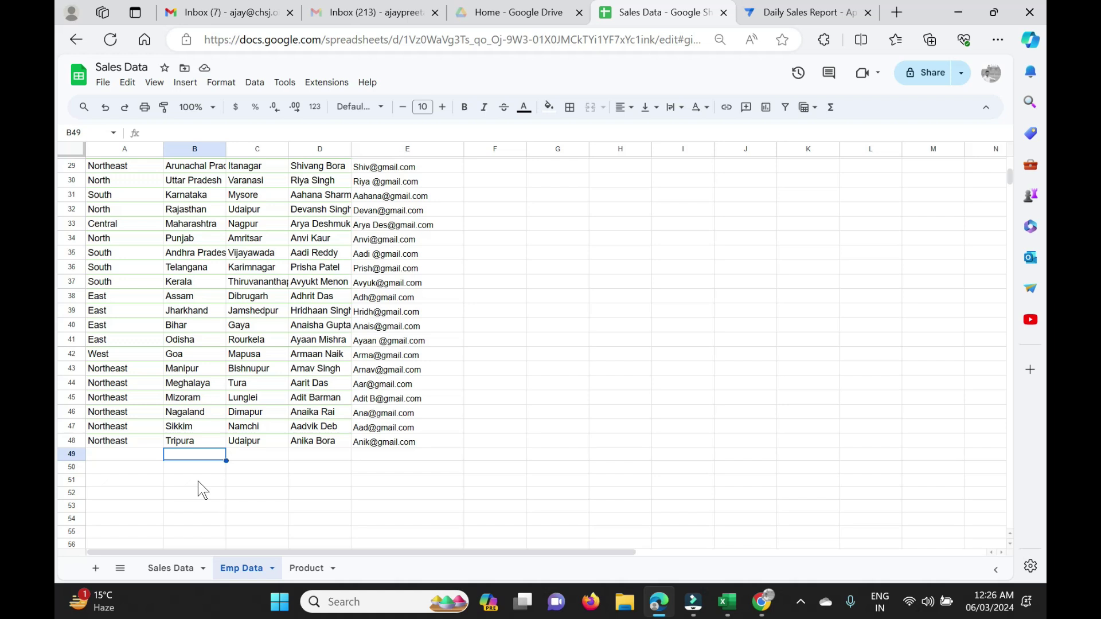
Finish State's Valid If as Select(Emp Data[state],[Region]=[_THISROW].[Region]), then save it and the app.
left_click(803, 12)
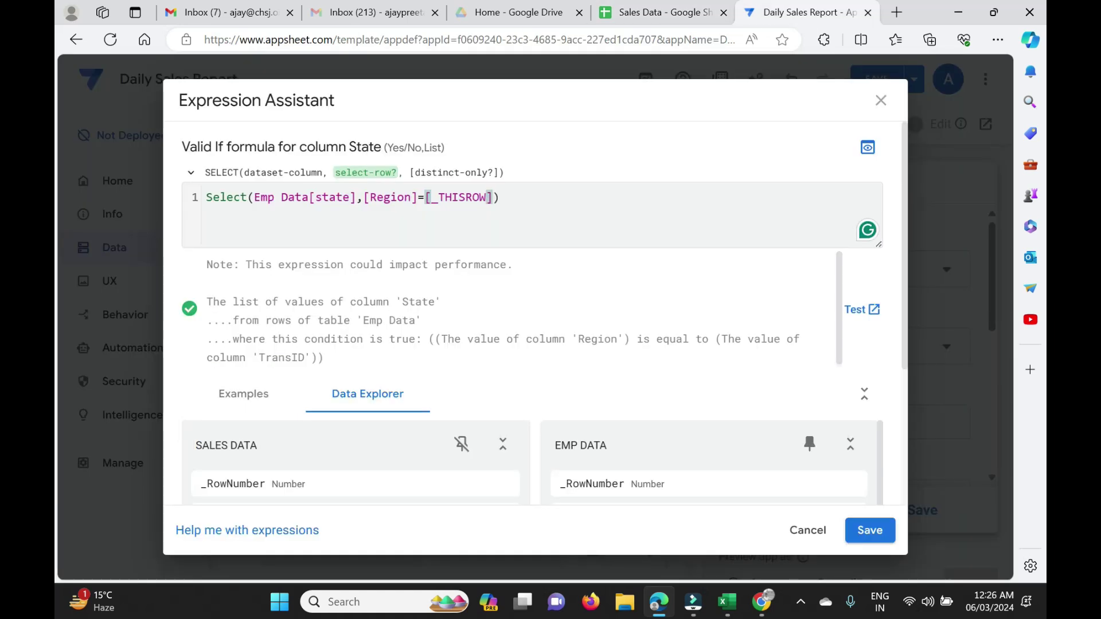
type(".")
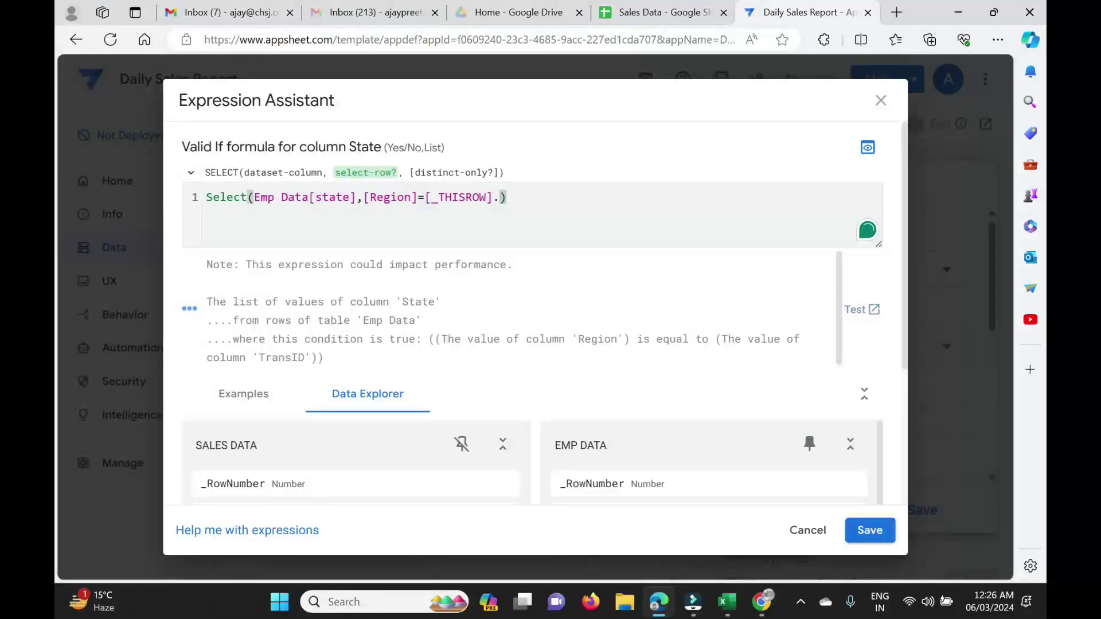
type("[")
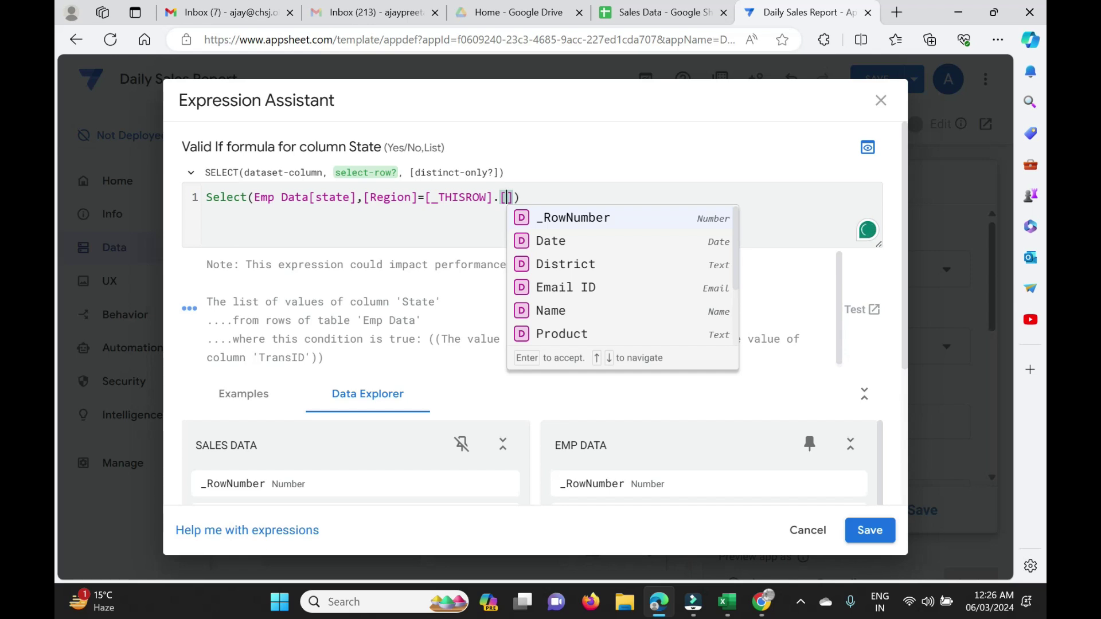
type("region")
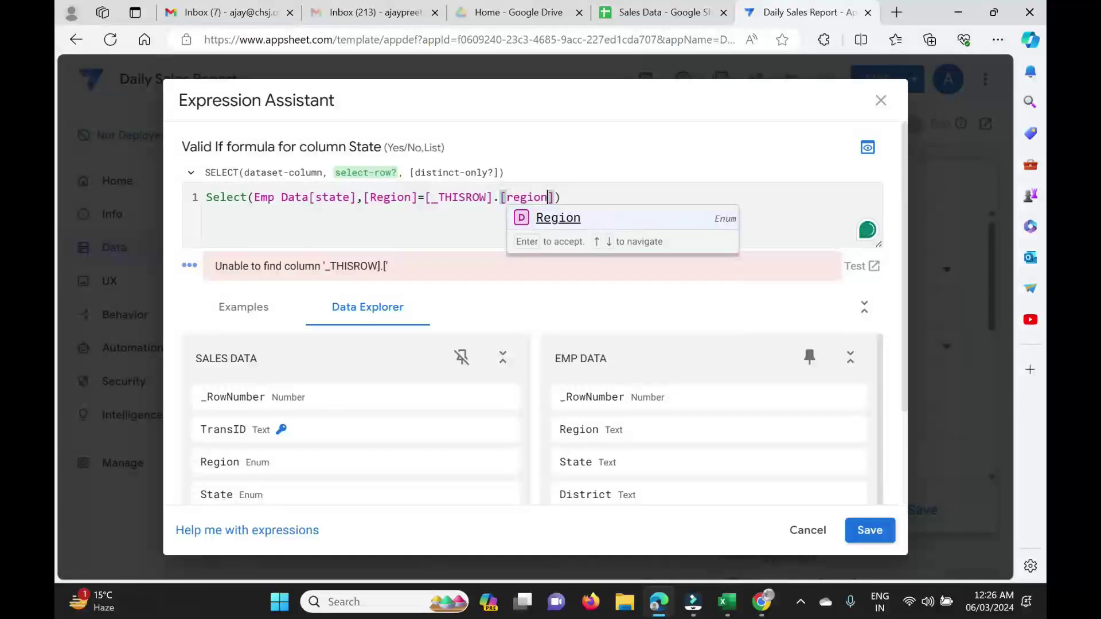
key("Return")
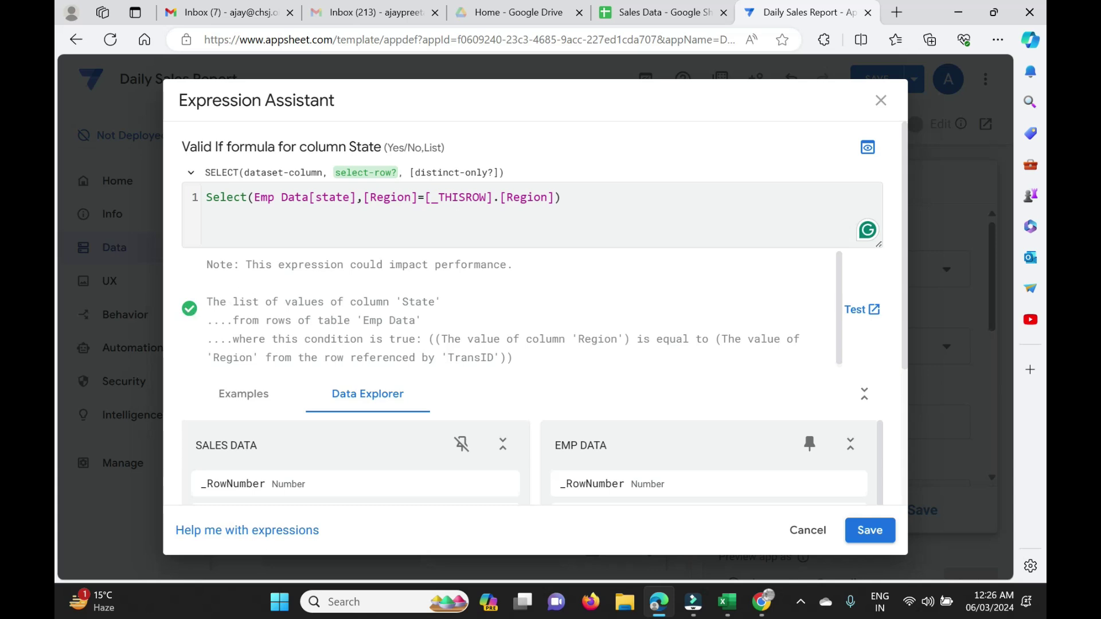
left_click(870, 538)
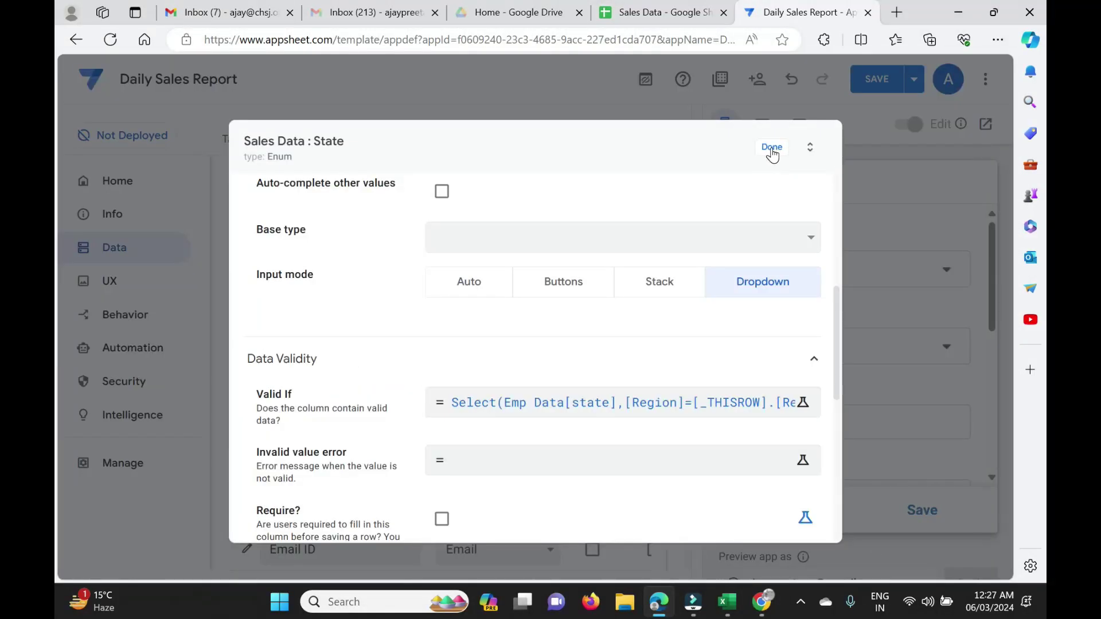
left_click(772, 148)
left_click(878, 79)
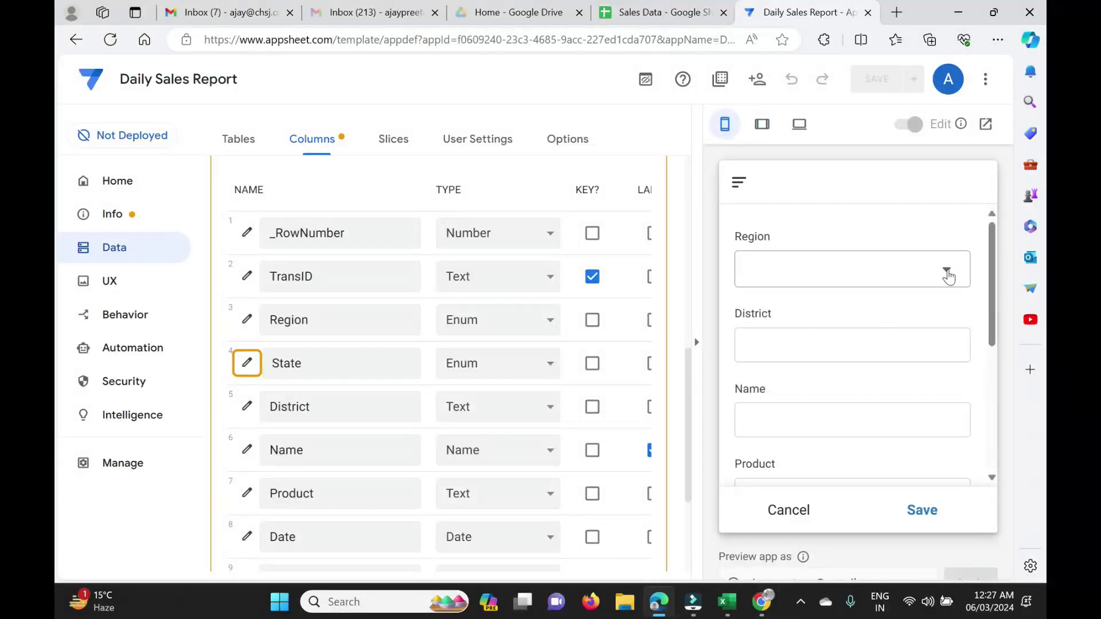
Pick Region North, South, then Central, checking each one's filtered State list.
left_click(947, 274)
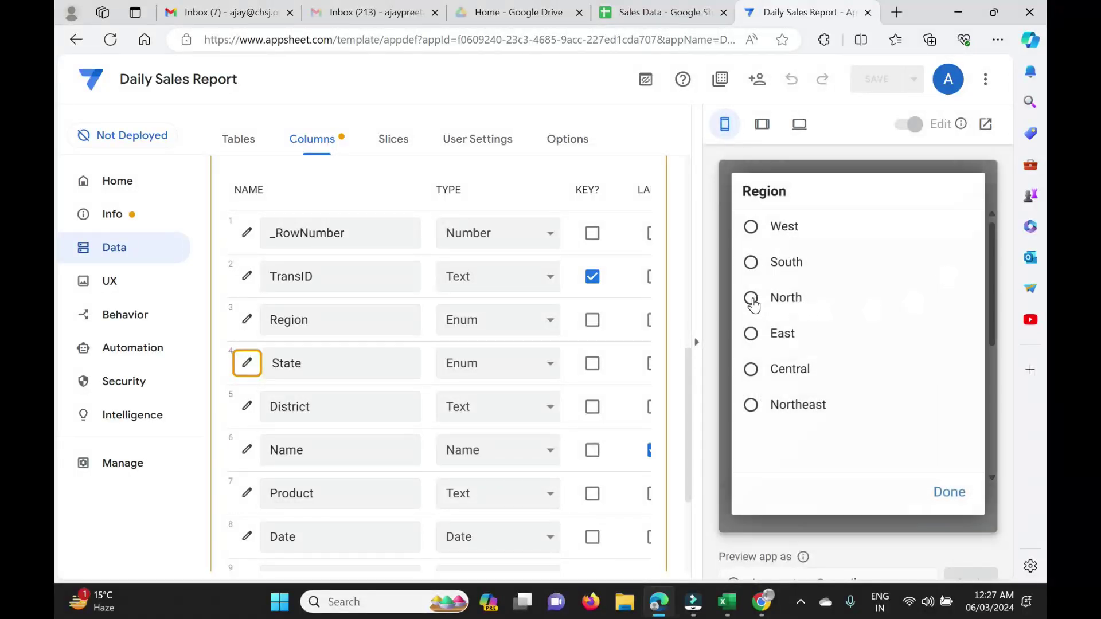
left_click(752, 298)
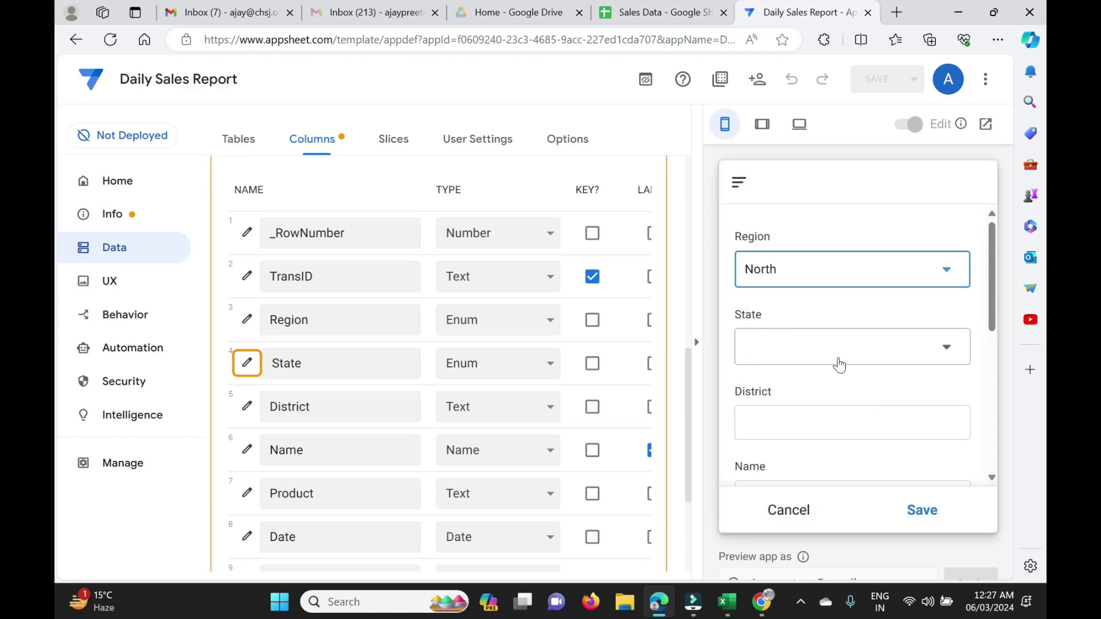
left_click(944, 351)
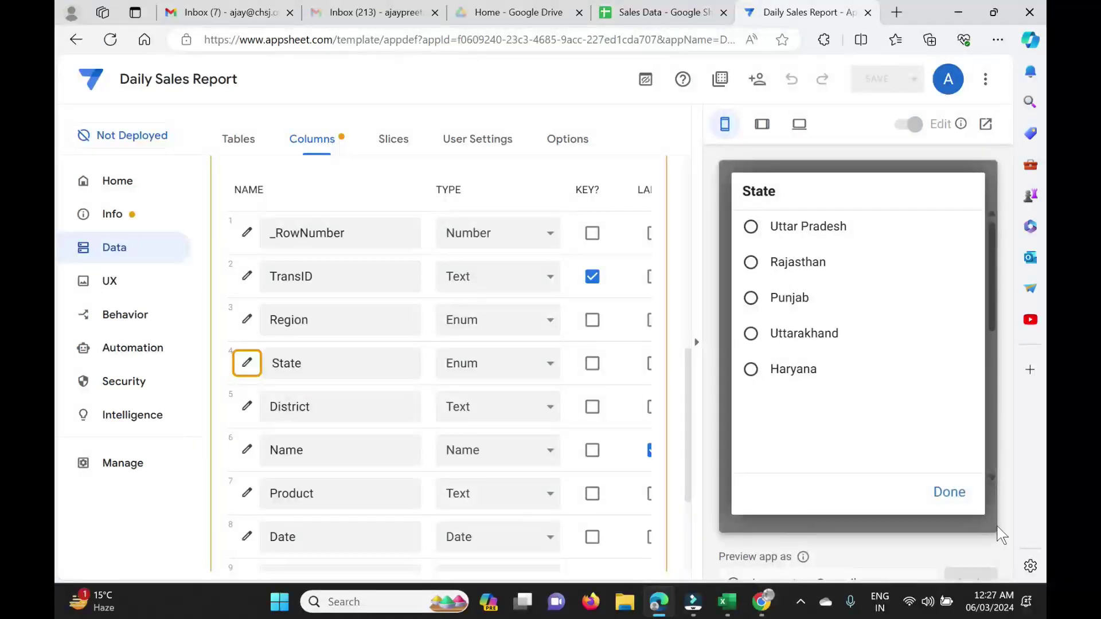
left_click(950, 494)
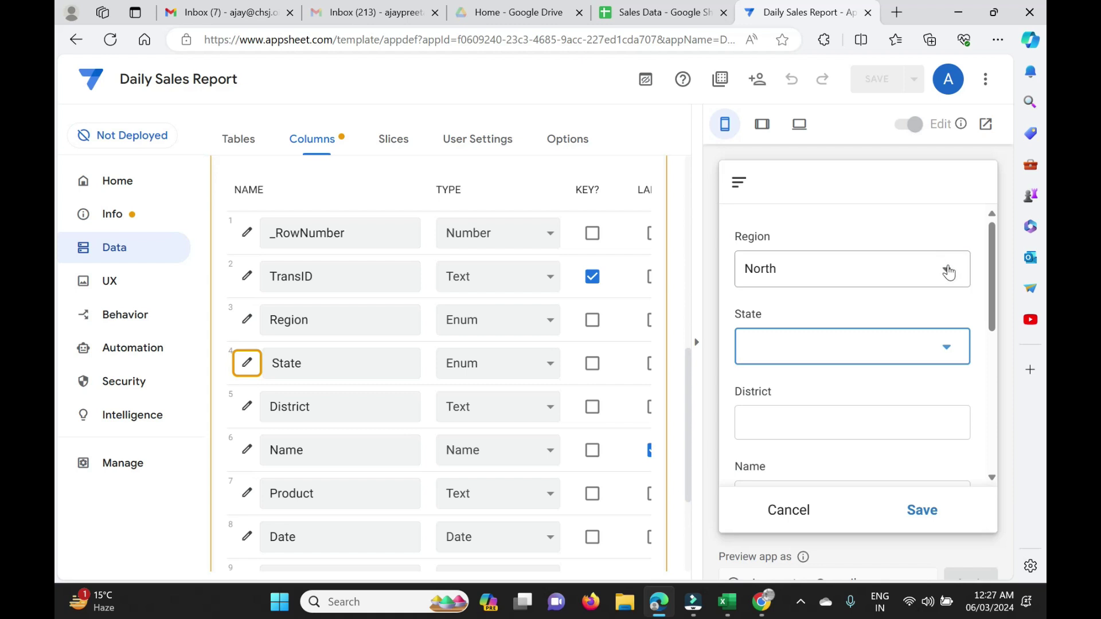
left_click(948, 270)
left_click(797, 265)
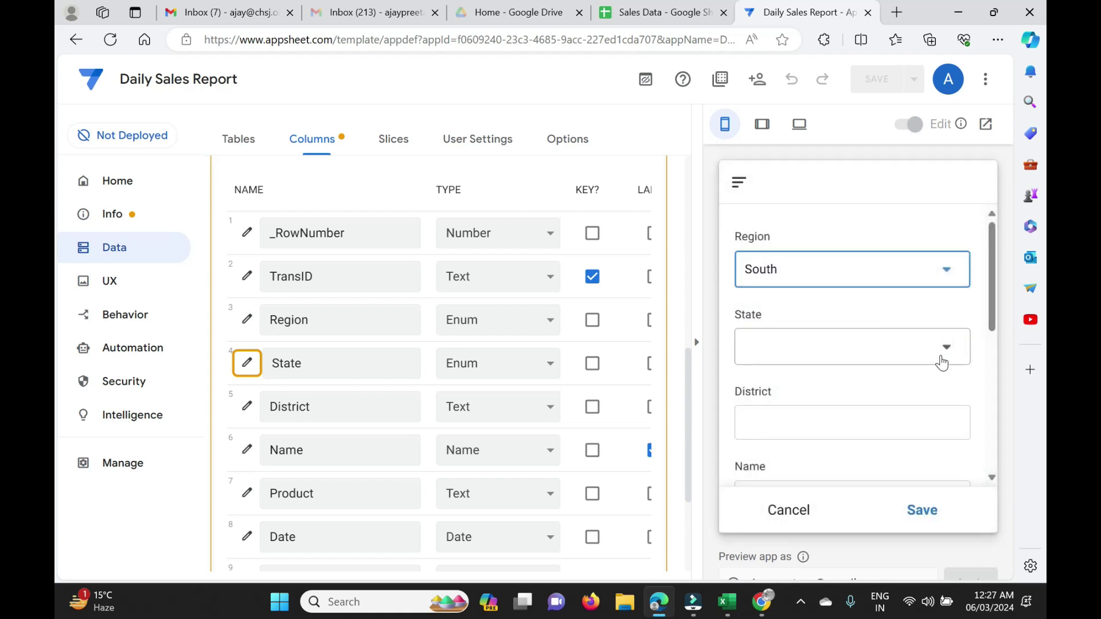
left_click(941, 361)
left_click(951, 494)
left_click(905, 276)
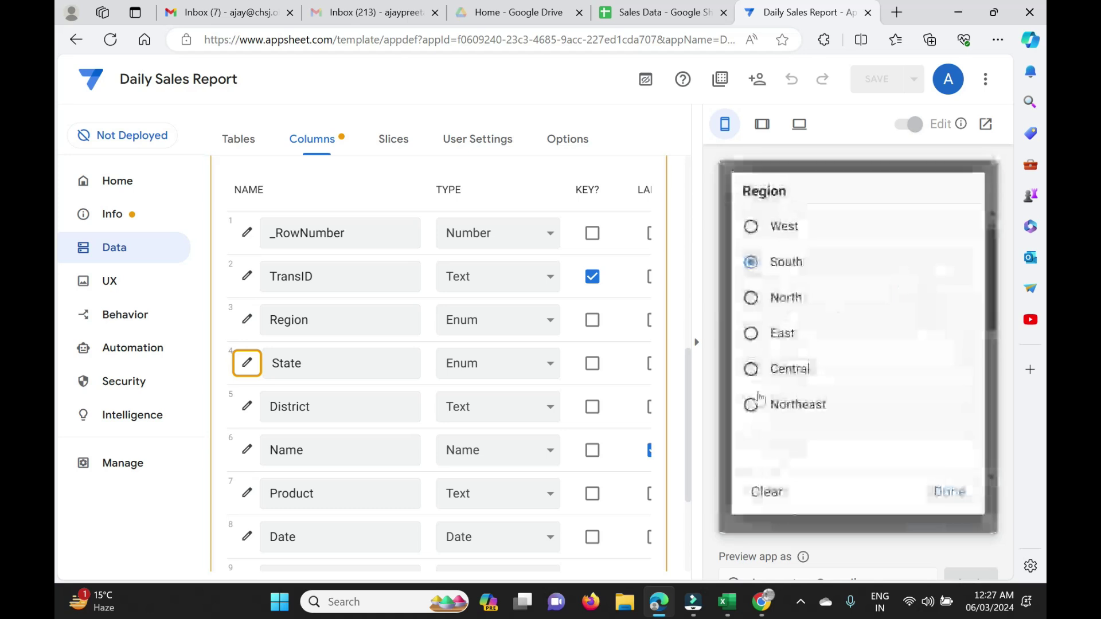
left_click(789, 376)
left_click(940, 355)
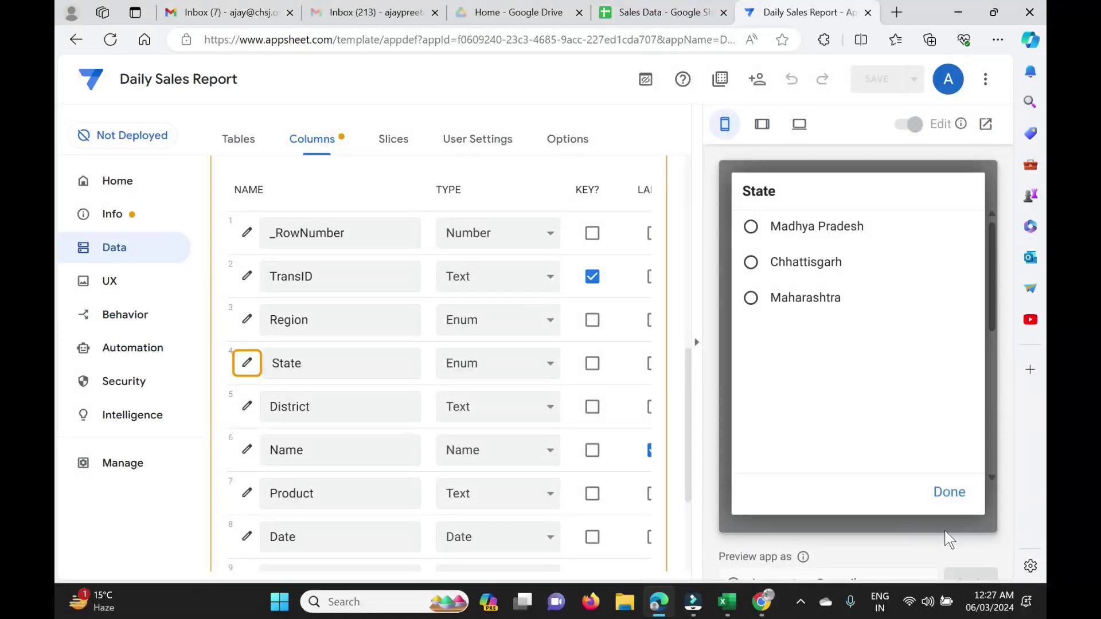
left_click(950, 493)
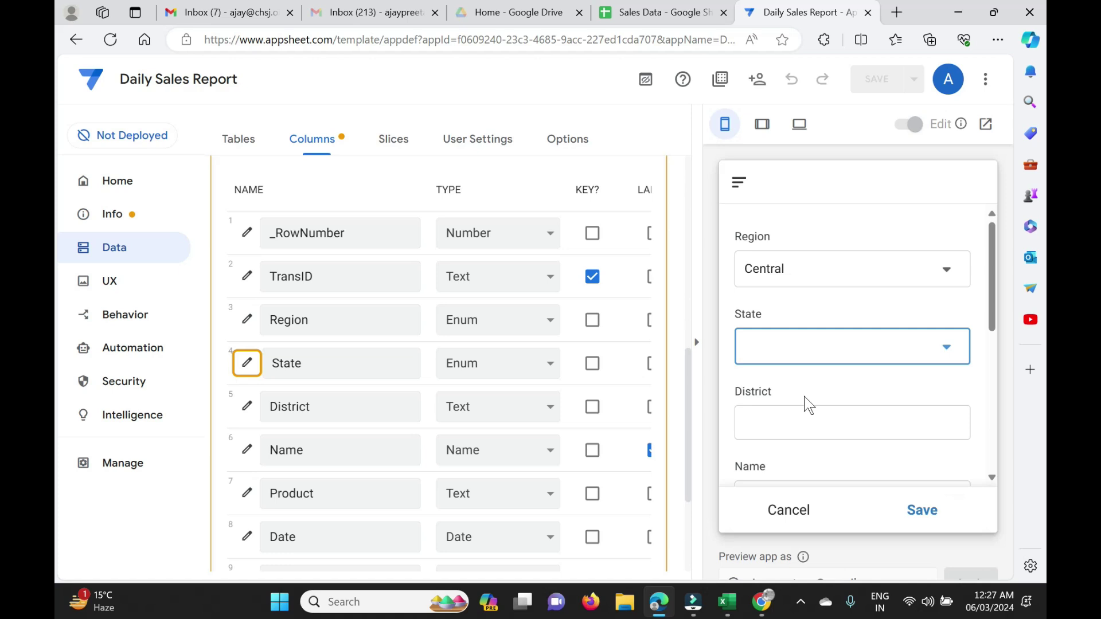
scroll(853, 344, "down", 2)
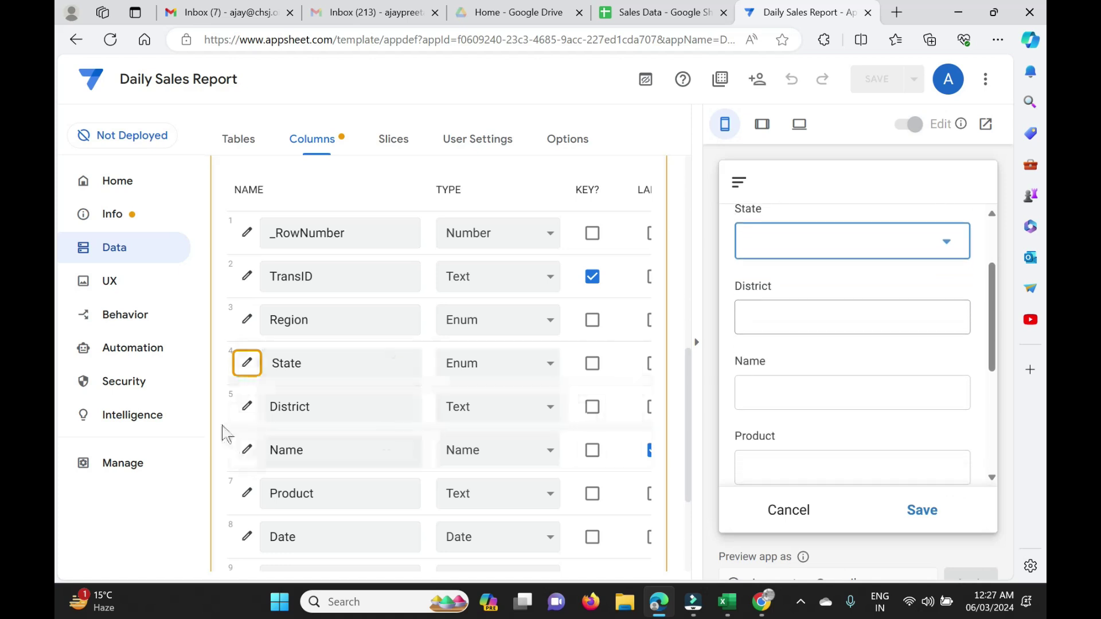
Make the District column an Enum shown as a dropdown.
left_click(247, 407)
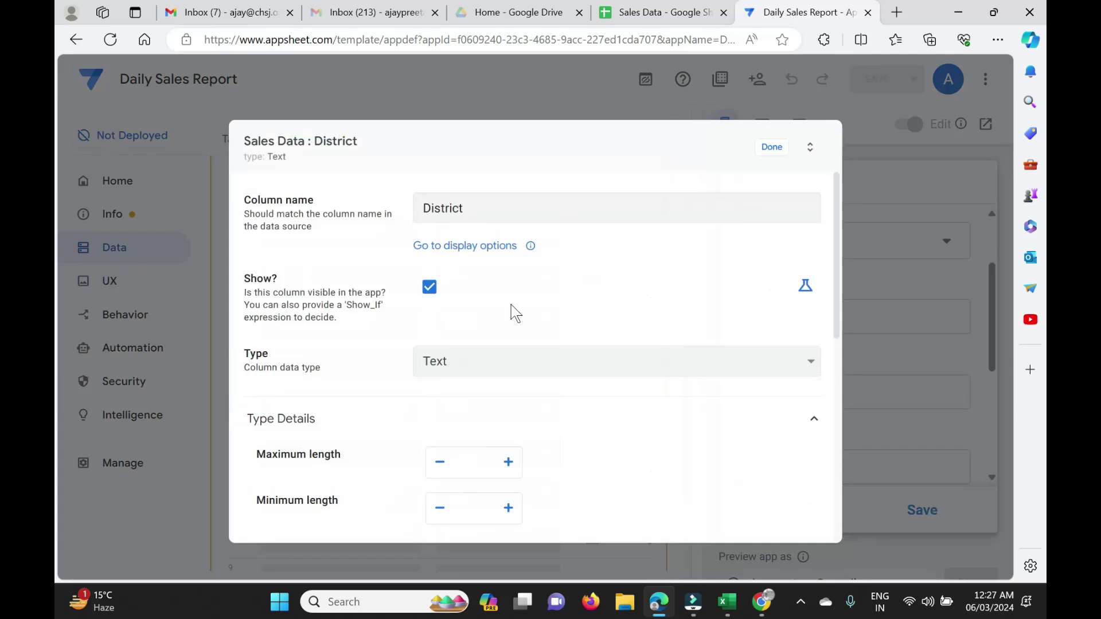
left_click(487, 370)
left_click(488, 369)
left_click(487, 369)
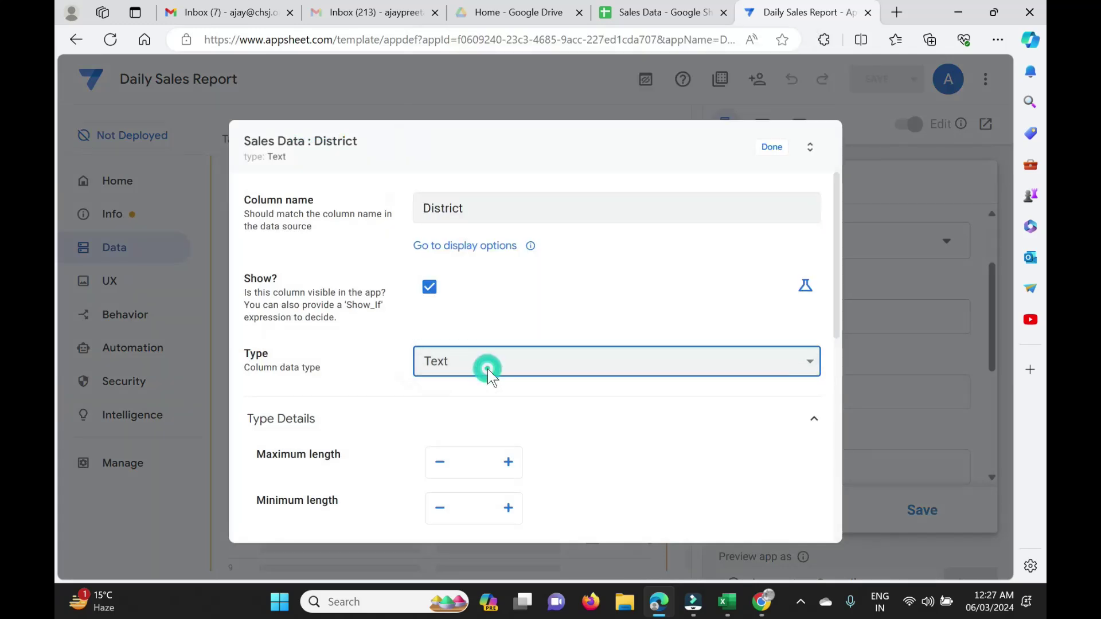
key("e")
key("e")
key("Return")
scroll(487, 369, "down", 4)
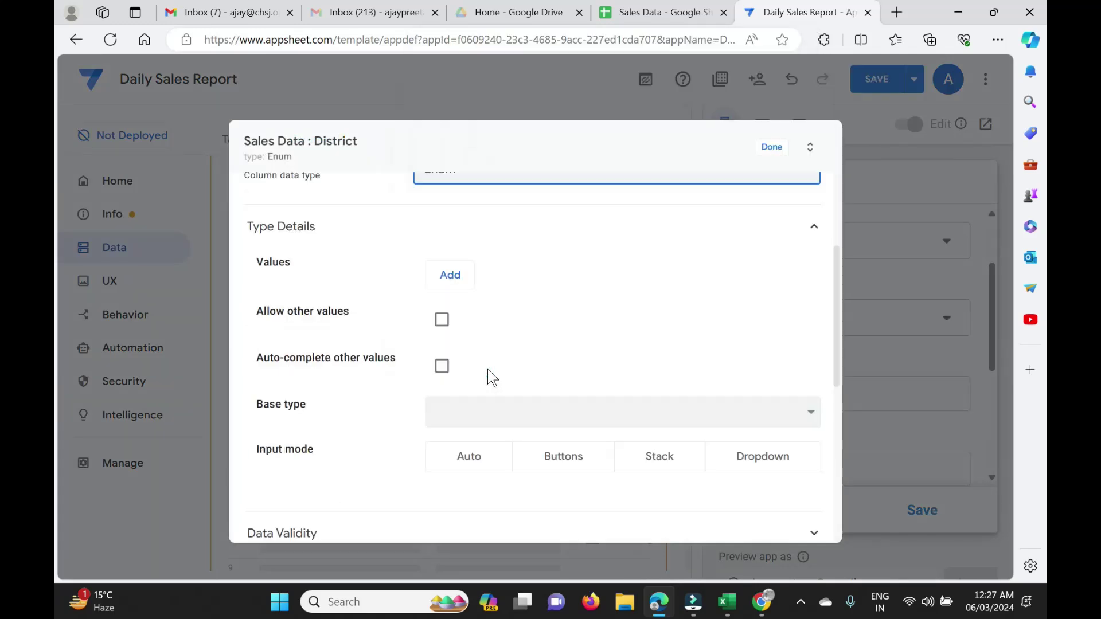
left_click(488, 369)
left_click(772, 406)
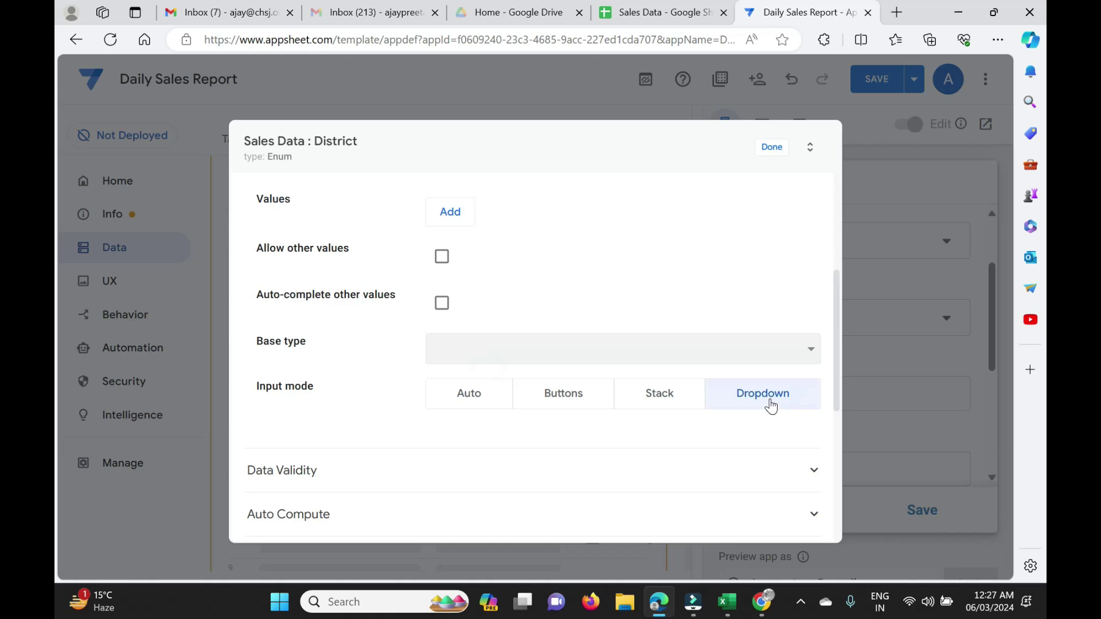
scroll(541, 461, "down", 2)
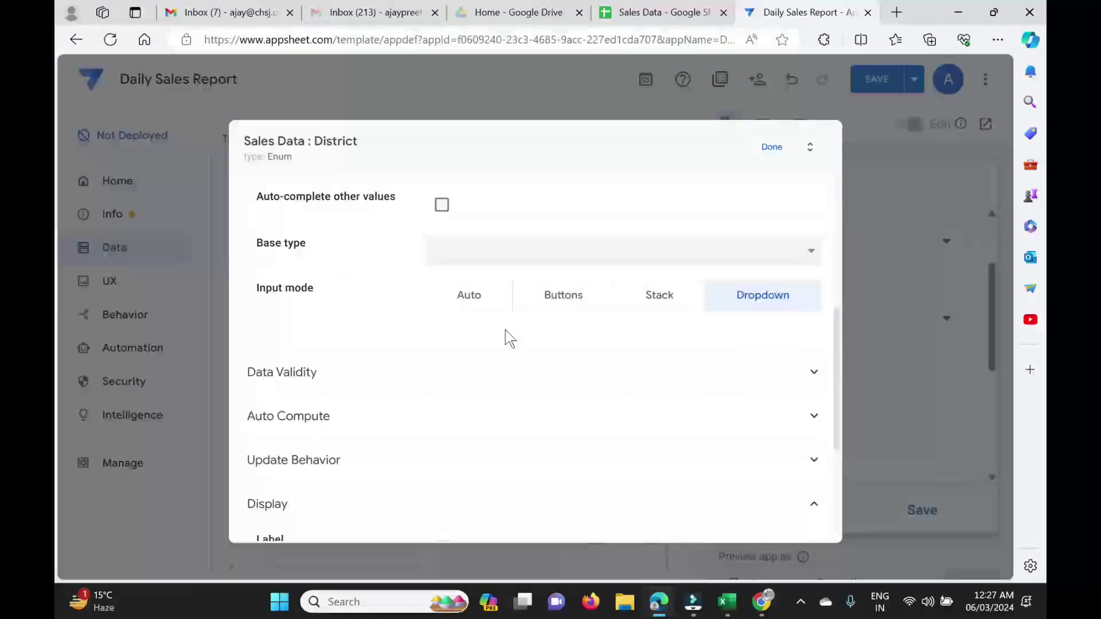
Enter District's Valid If as select(Emp Data[District],[State]=[_THISROW].[State]).
left_click(487, 385)
left_click(499, 417)
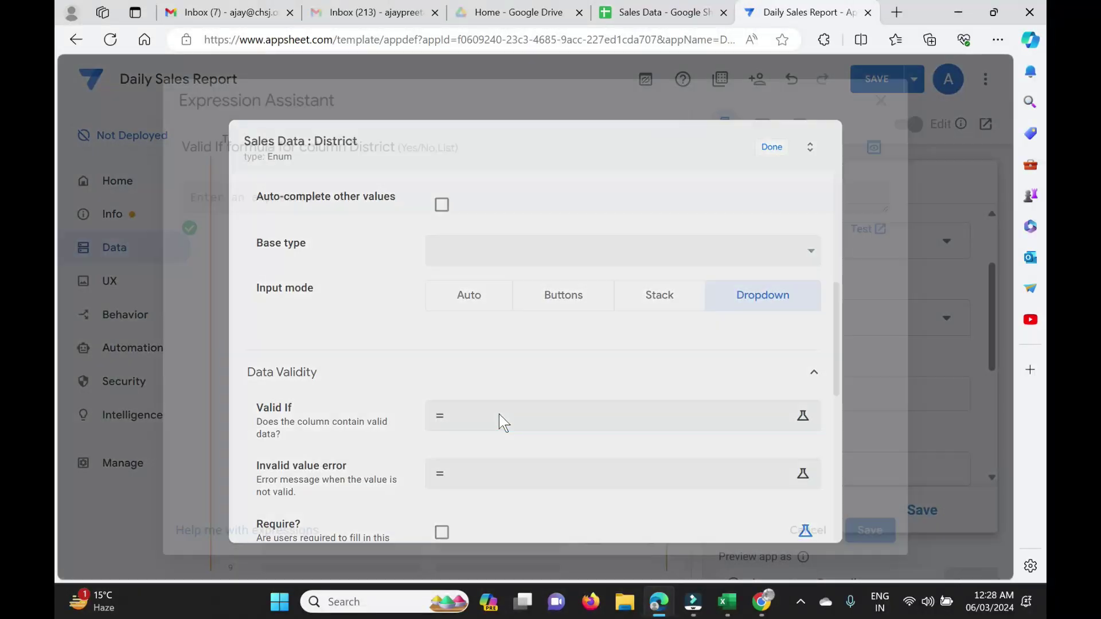
type("select")
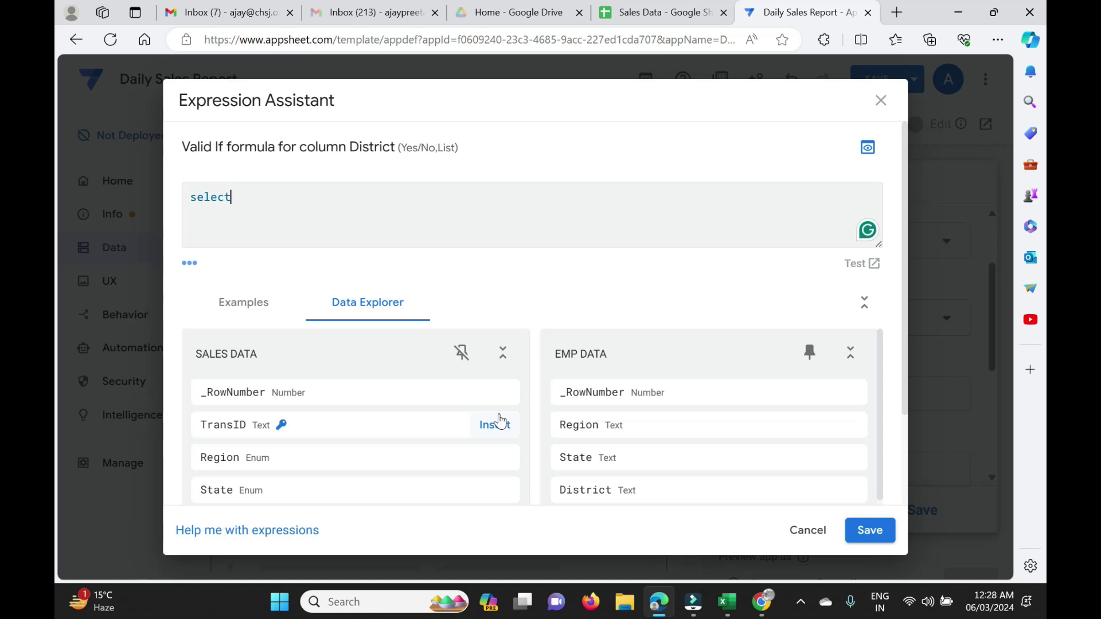
type("(em")
key("Return")
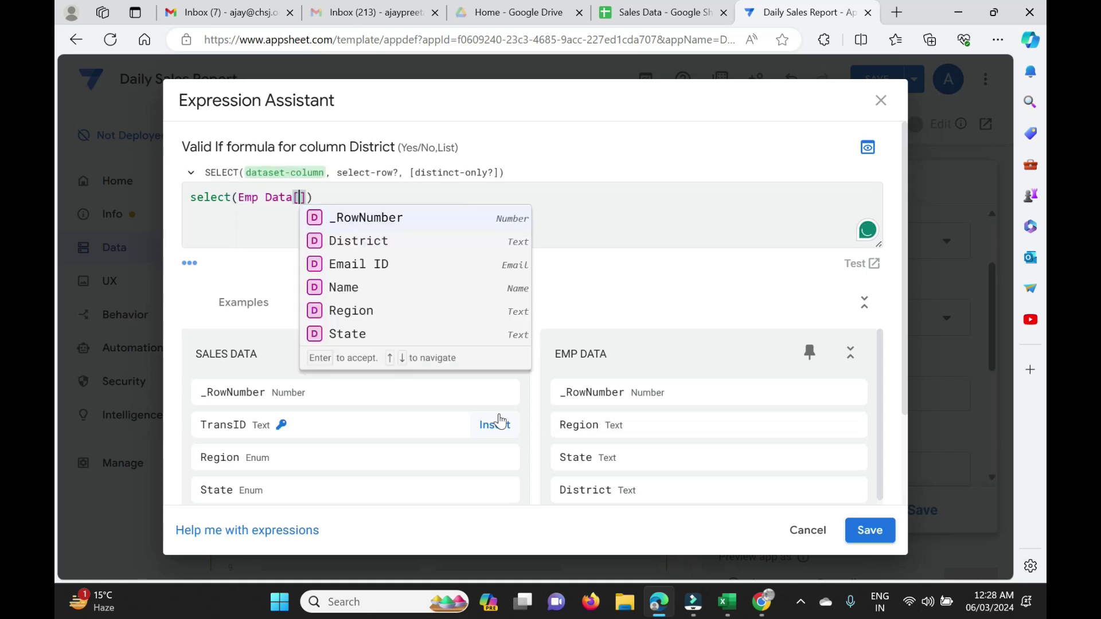
type("di")
key("Return")
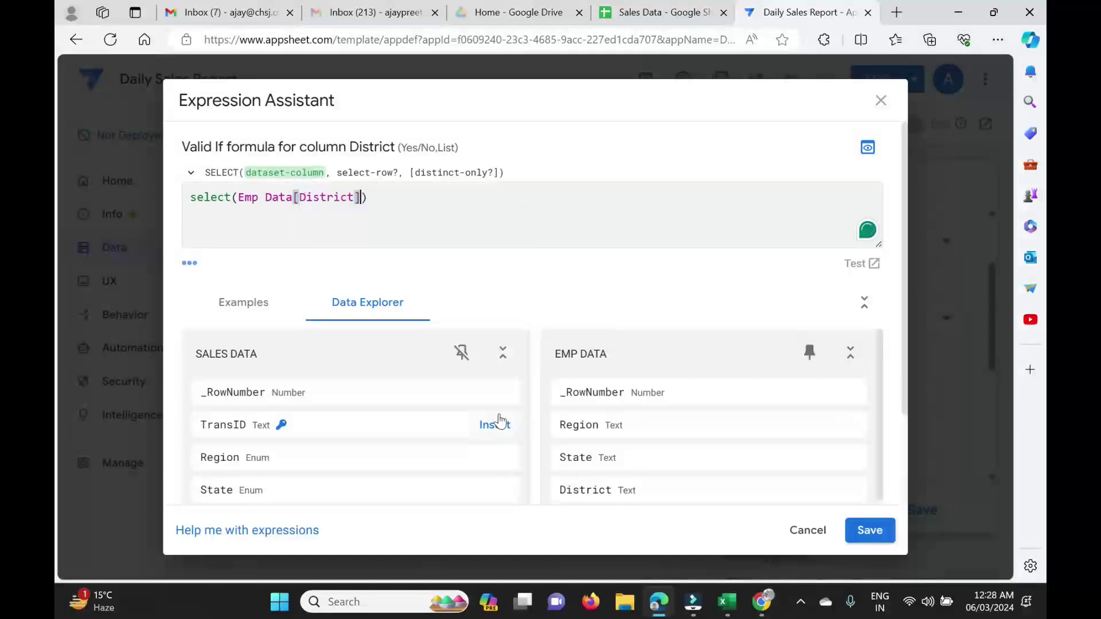
type(",")
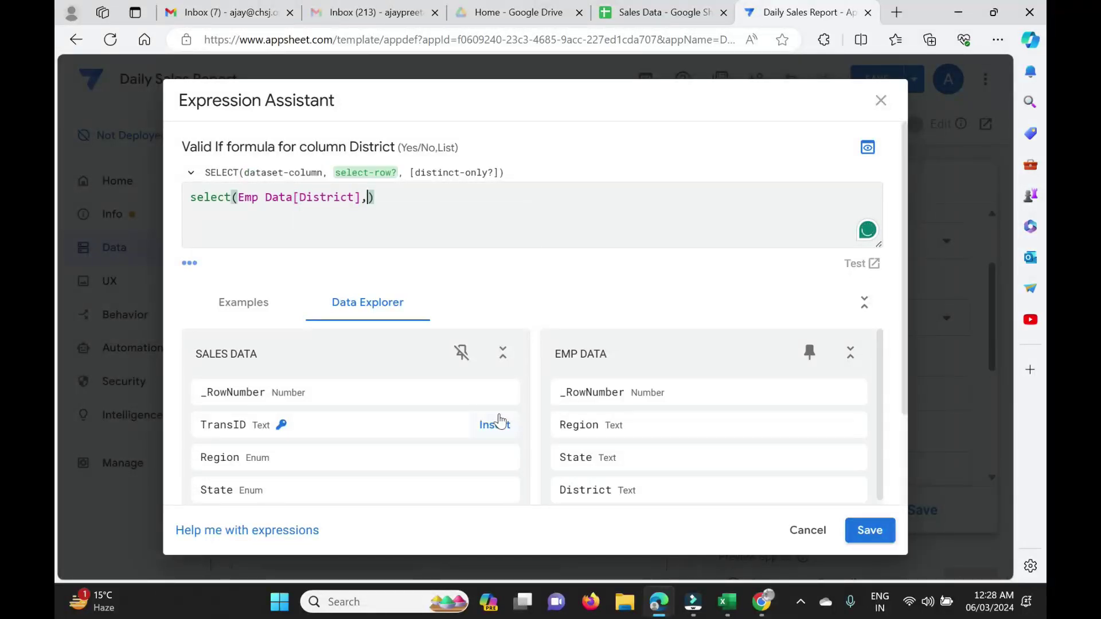
type("[st")
key("Return")
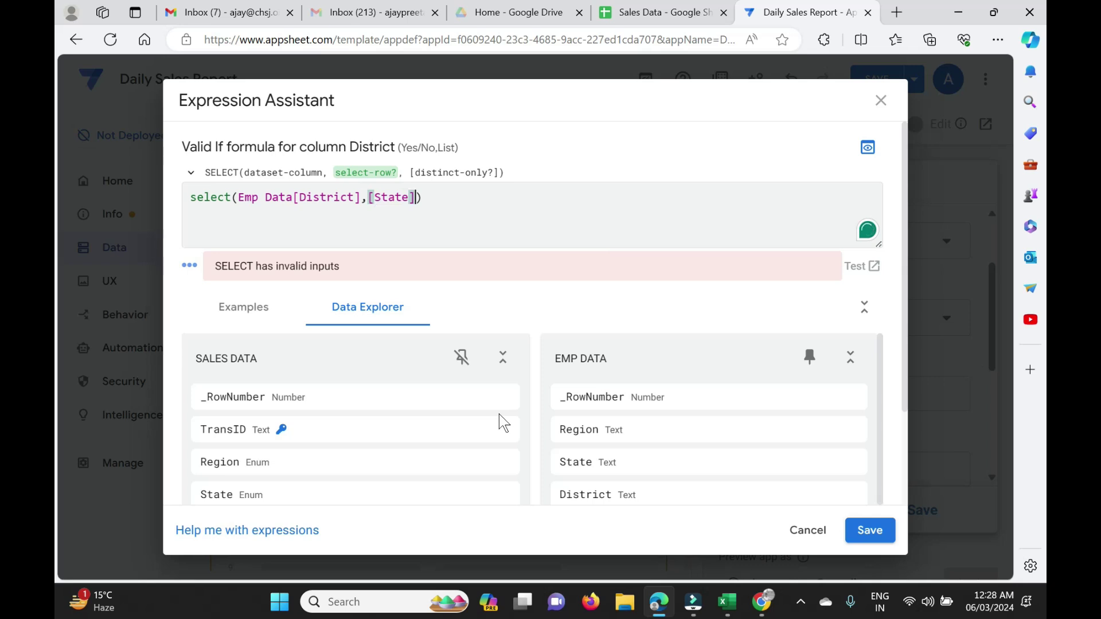
type("=[thi")
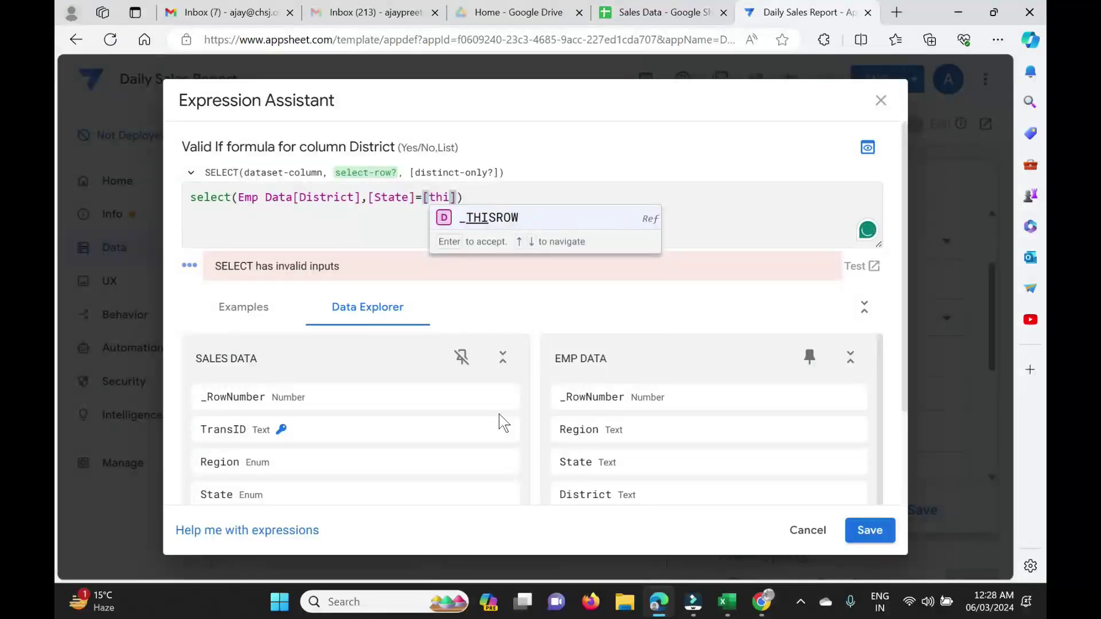
key("Return")
type(".[")
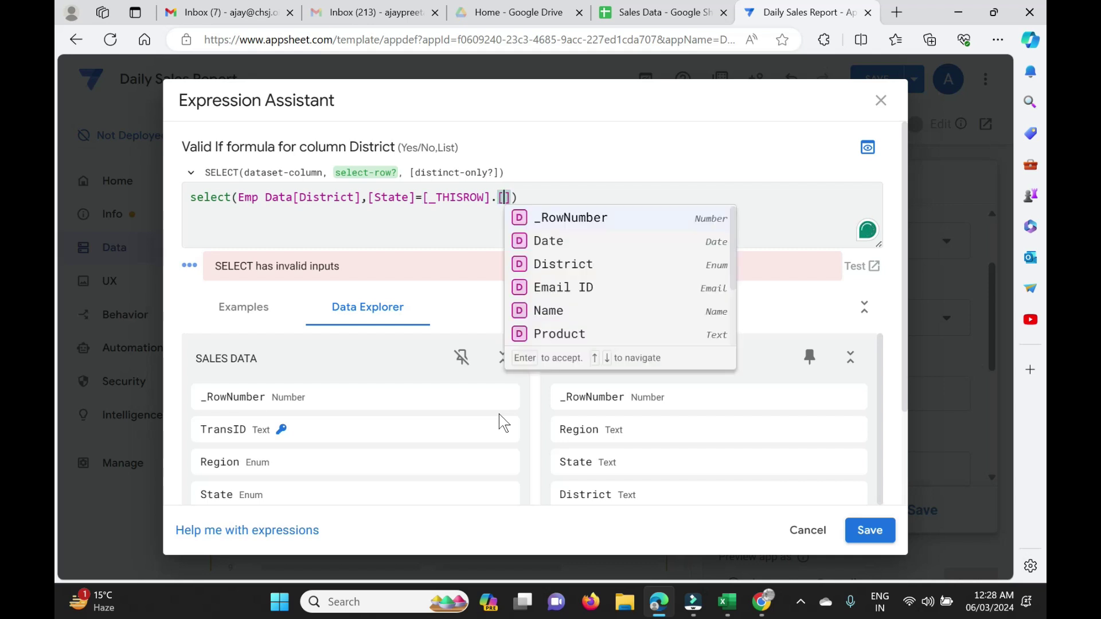
type("stat")
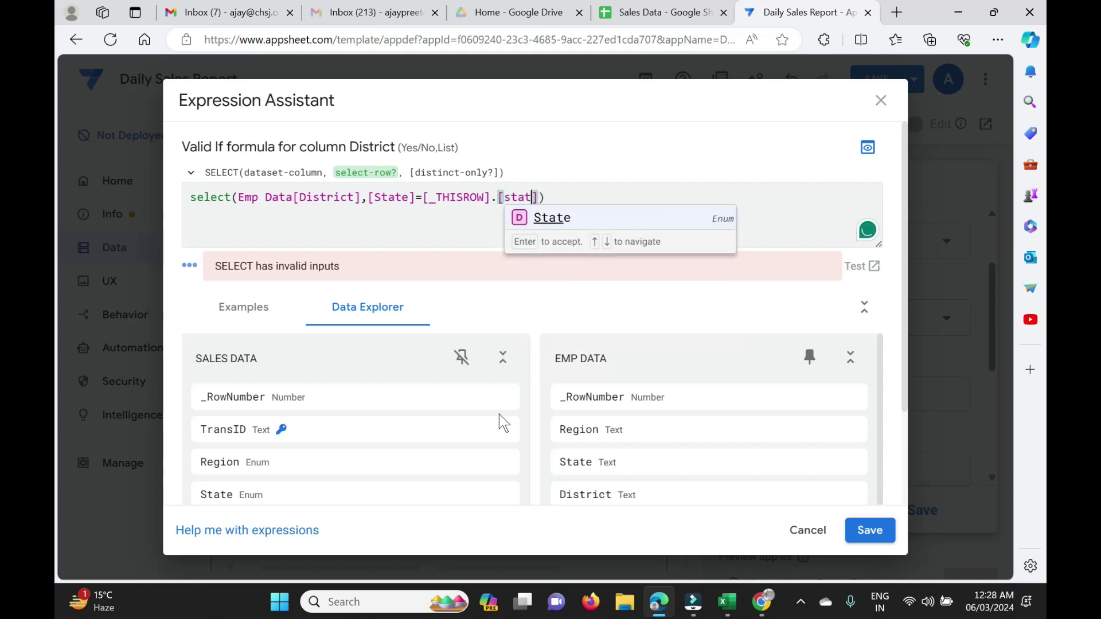
key("Return")
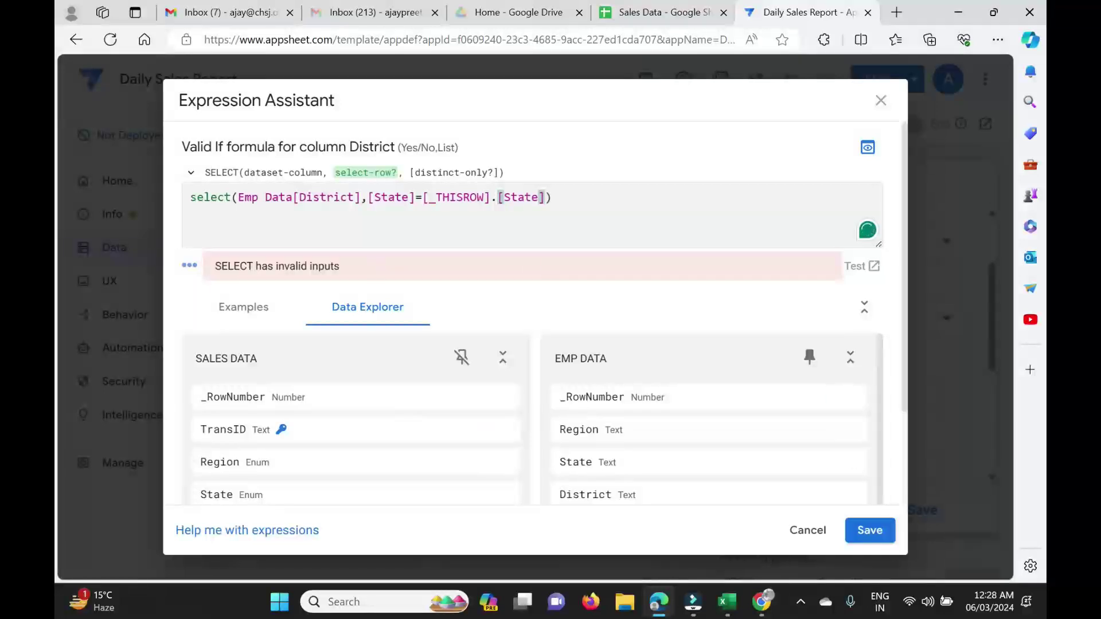
Save the District validity formula, close its settings, and save the app.
left_click(515, 291)
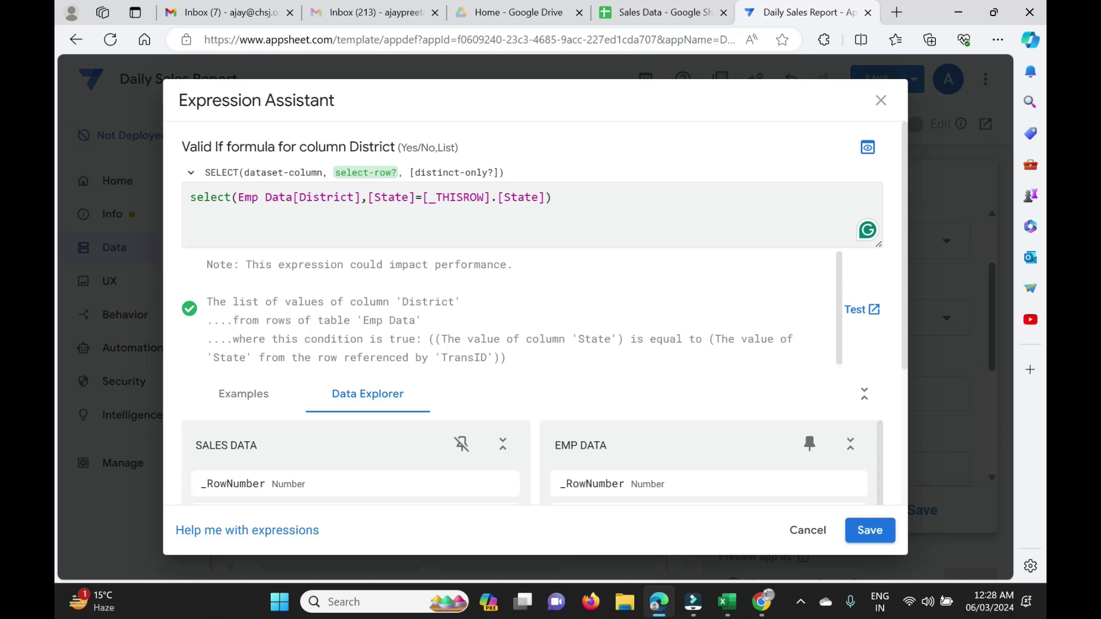
left_click(869, 530)
left_click(772, 148)
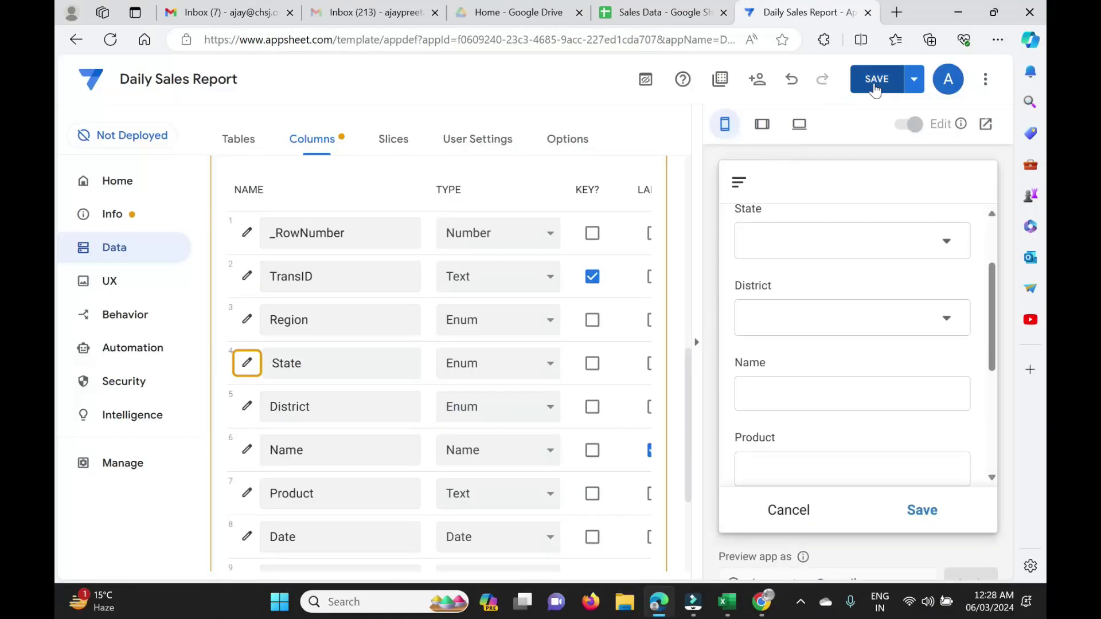
left_click(876, 80)
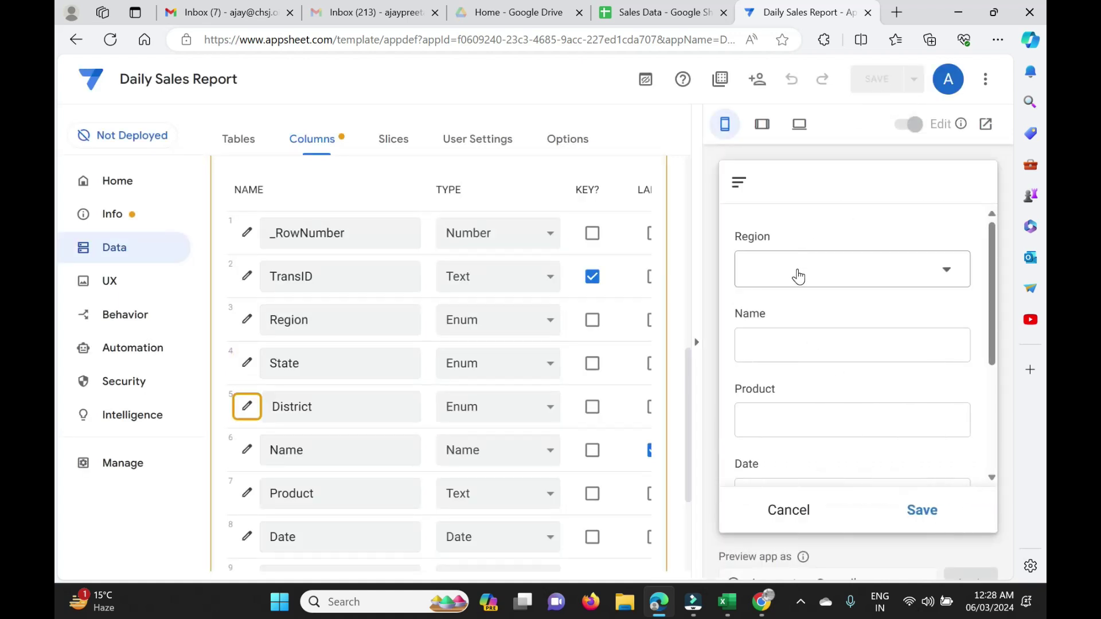
Pick Region North, State Rajasthan and District Jaipur in the preview form.
left_click(943, 278)
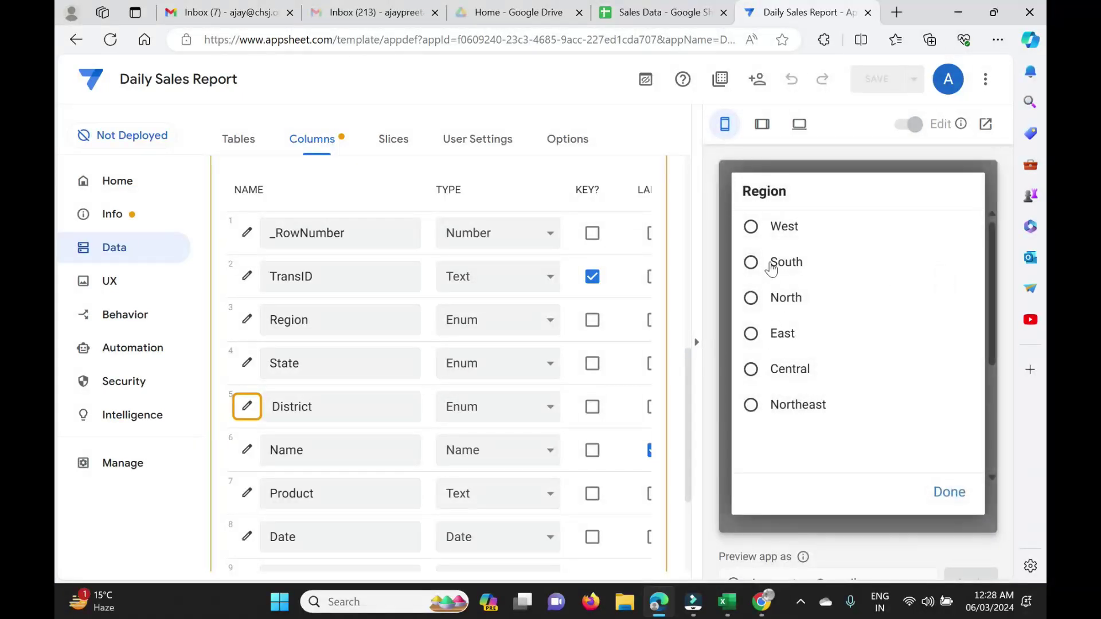
left_click(752, 299)
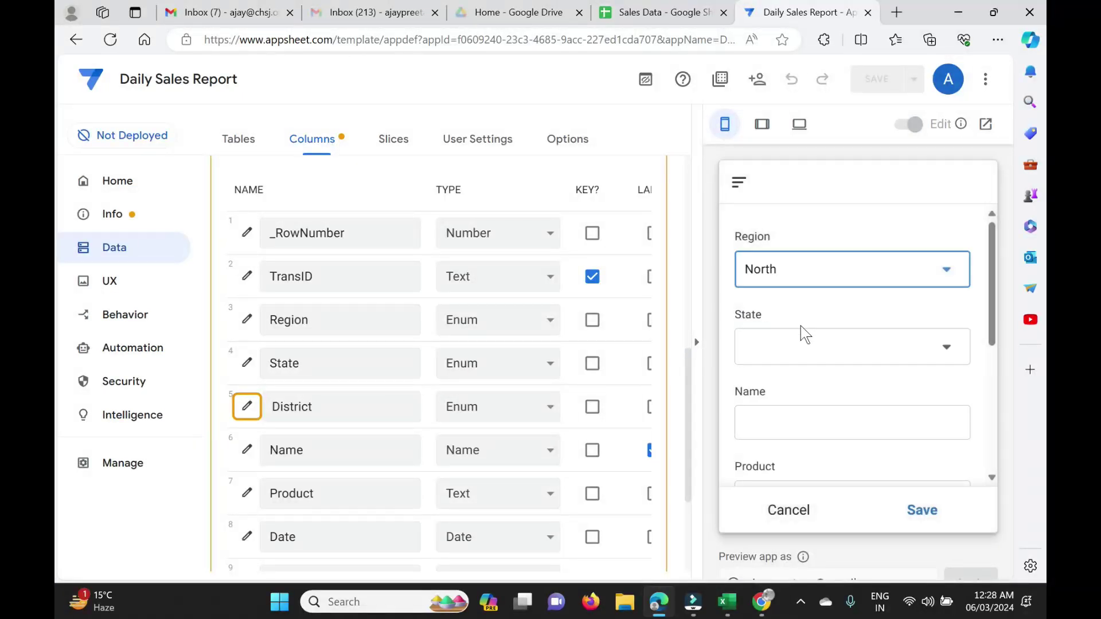
left_click(901, 353)
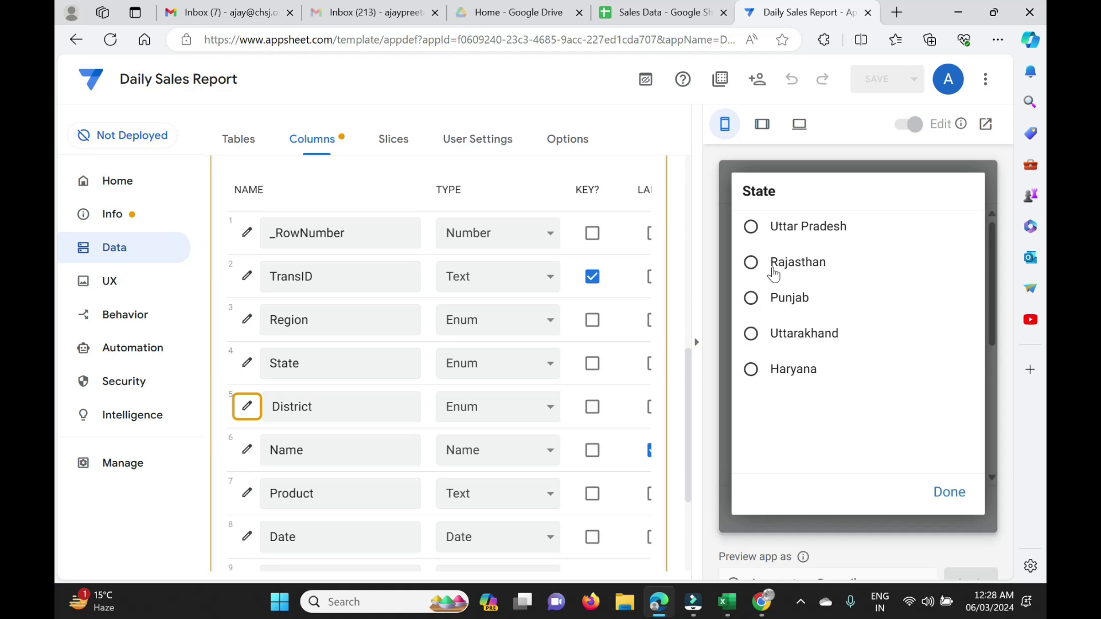
left_click(774, 270)
left_click(950, 424)
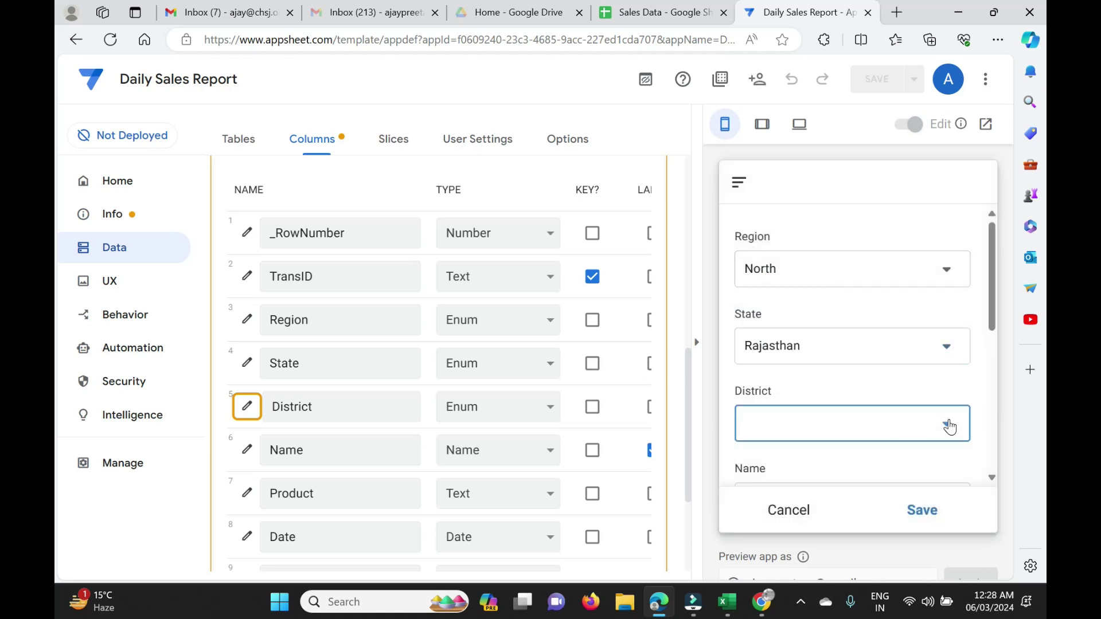
left_click(755, 228)
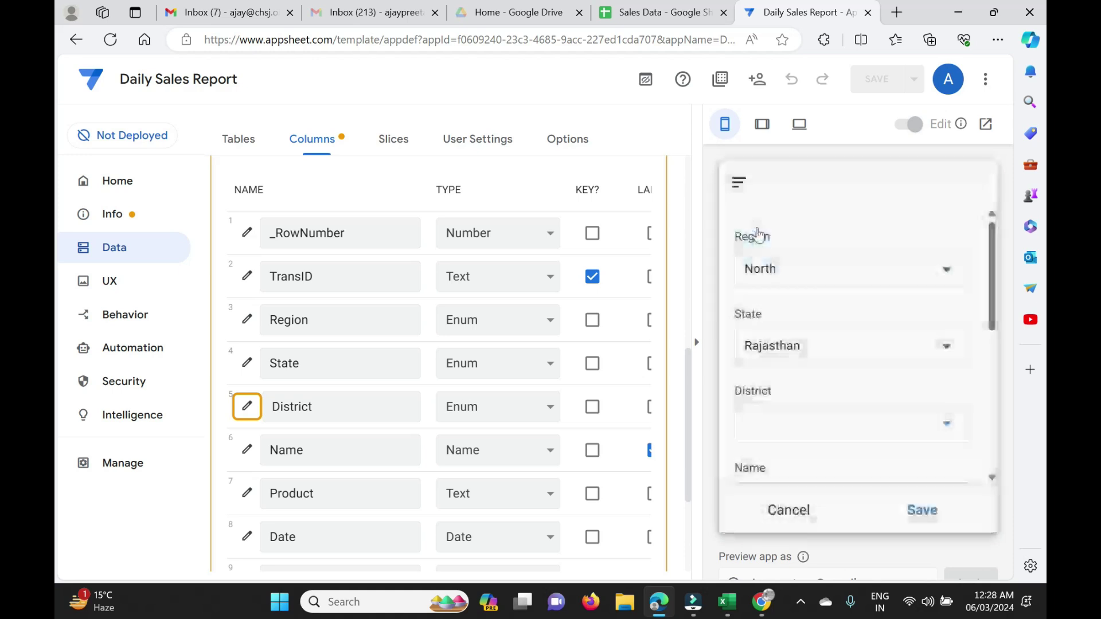
scroll(887, 458, "down", 3)
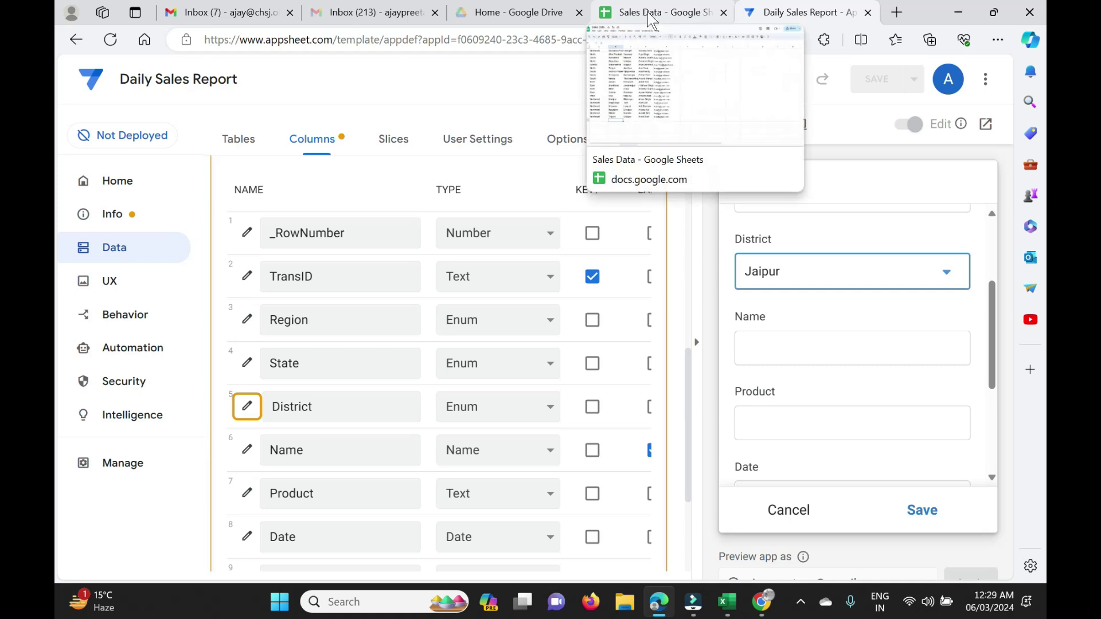
Make the Name column an Enum with base type Name and Dropdown input mode.
left_click(247, 450)
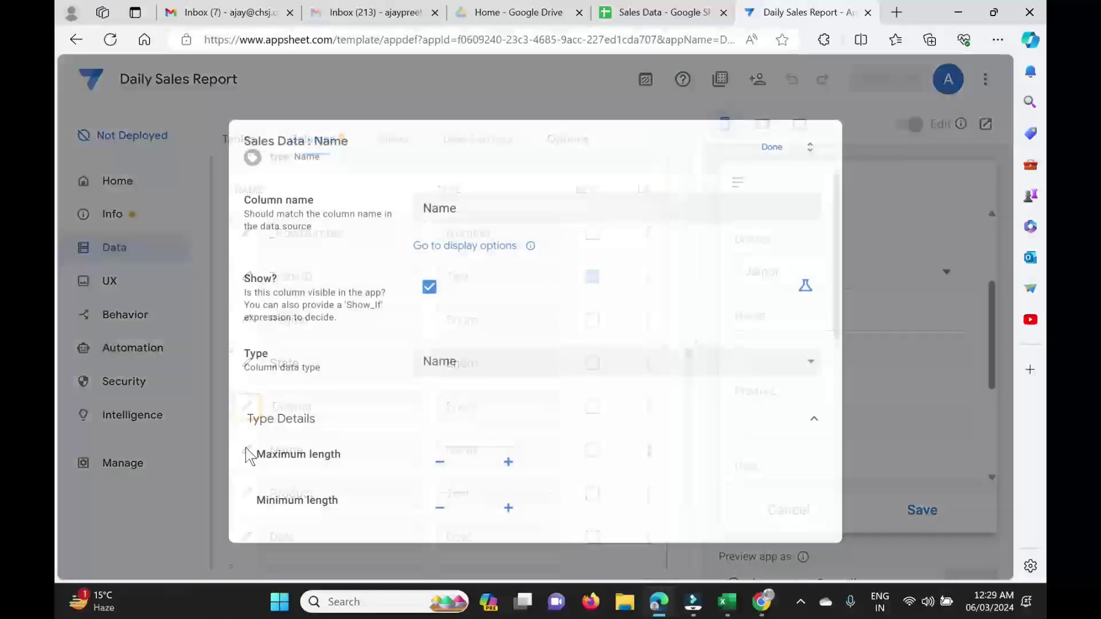
left_click(497, 356)
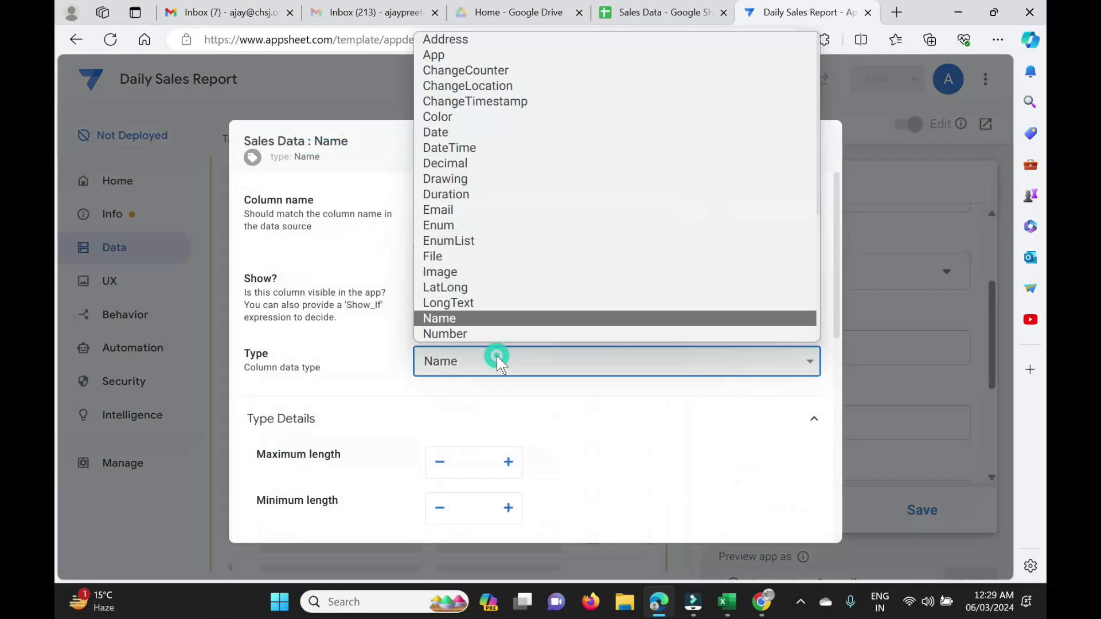
type("en")
key("Return")
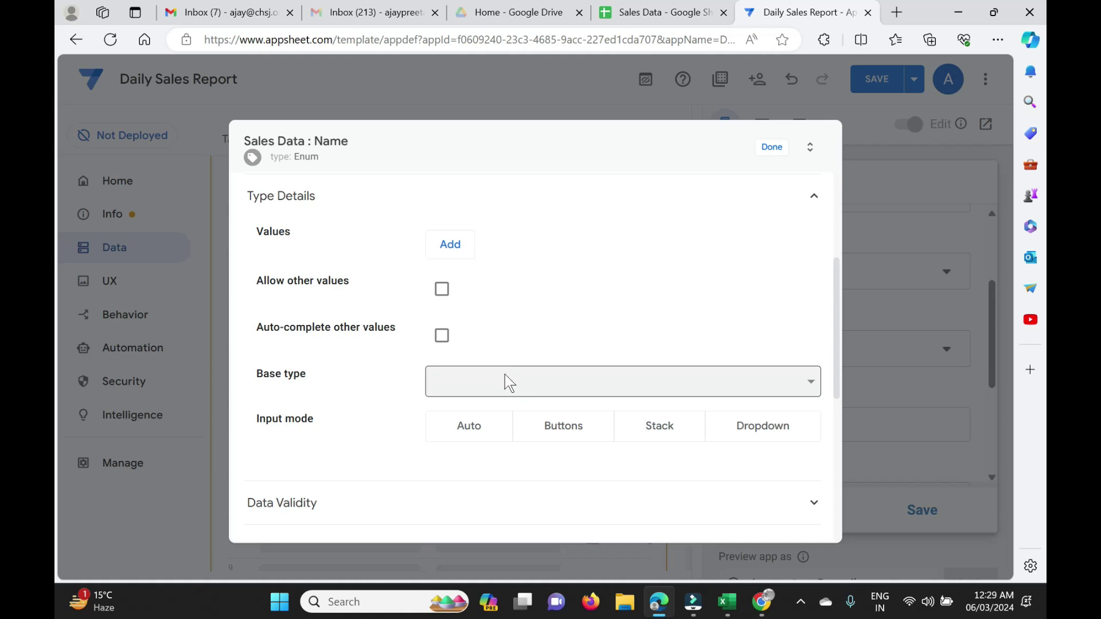
left_click(505, 379)
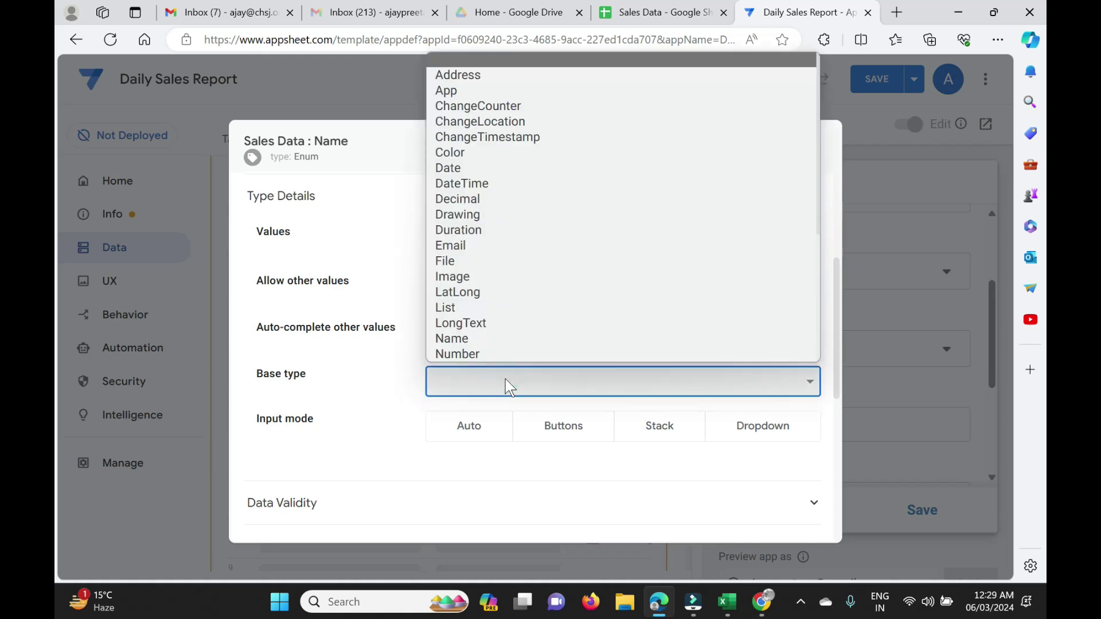
type("name")
key("Return")
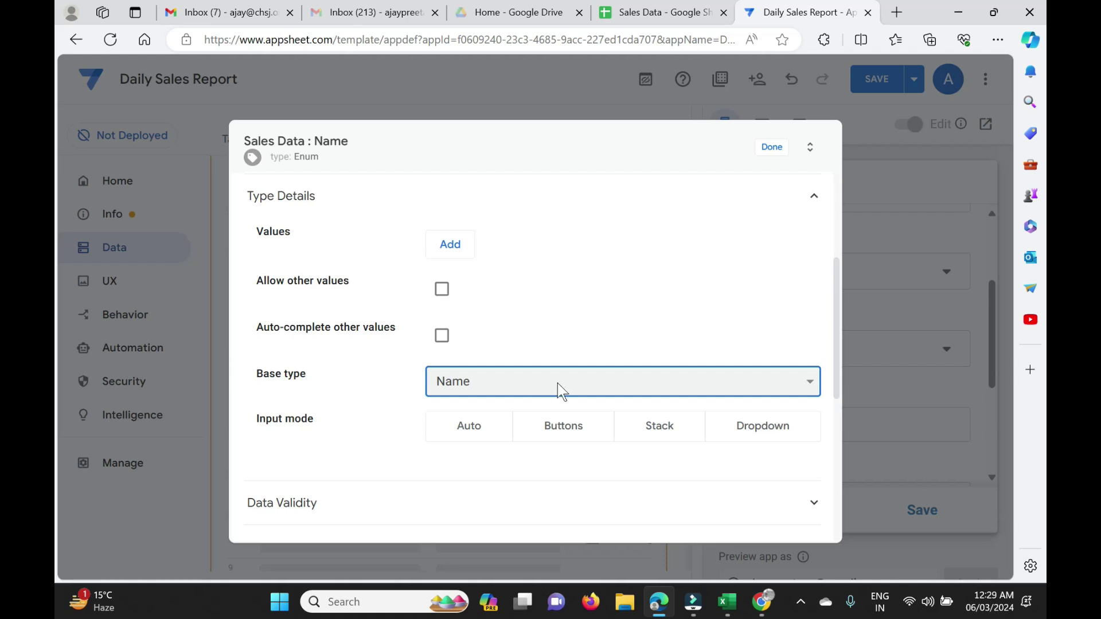
left_click(757, 441)
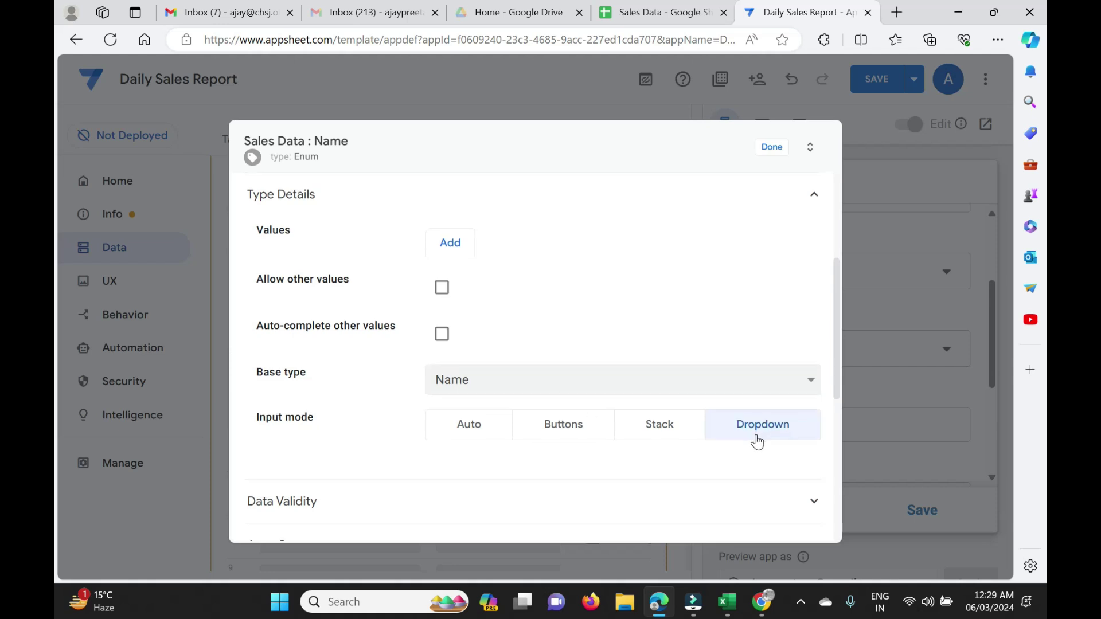
Expand Data Validity and begin Name's Valid If with select(emp.
scroll(754, 442, "down", 2)
left_click(585, 395)
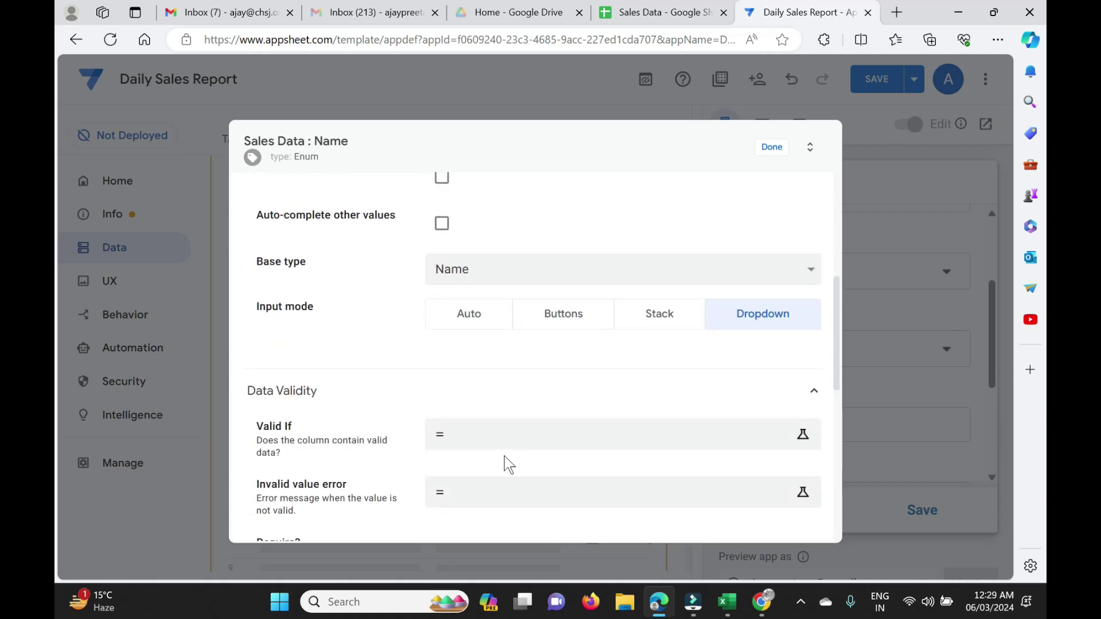
left_click(516, 442)
type("select(emp")
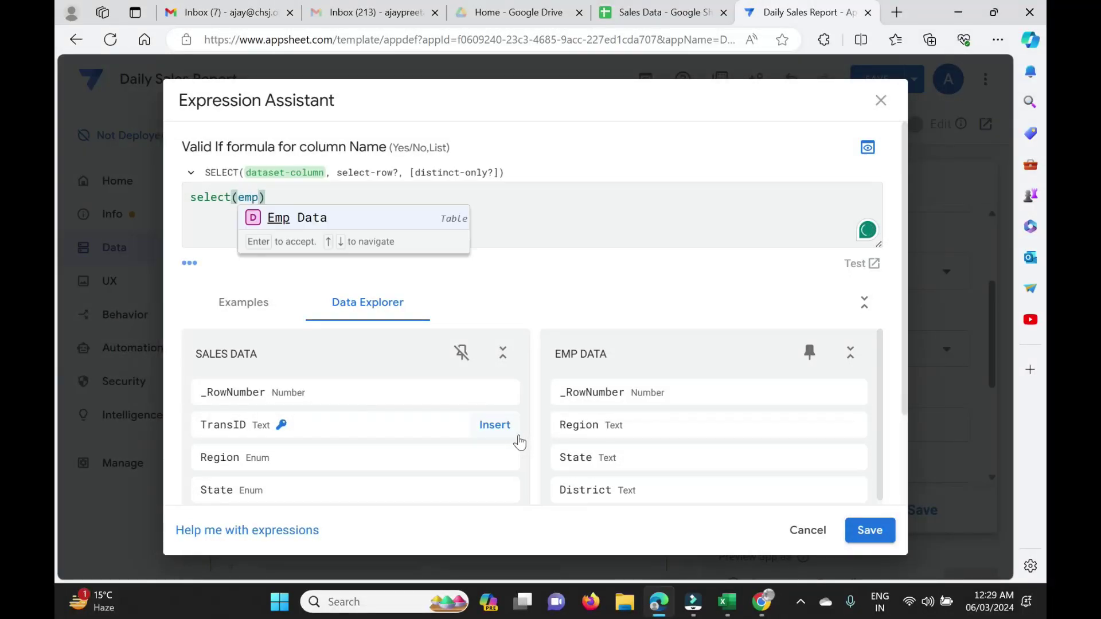
Continue Name's Valid If with the Emp Data[Name] column reference.
key("Return")
type("[")
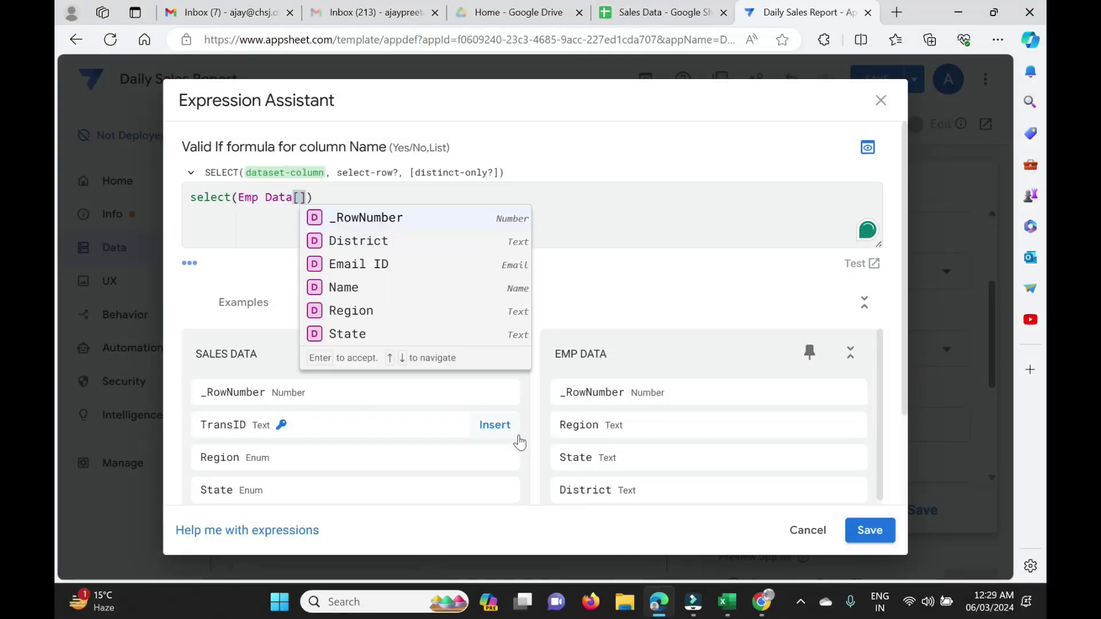
type("e")
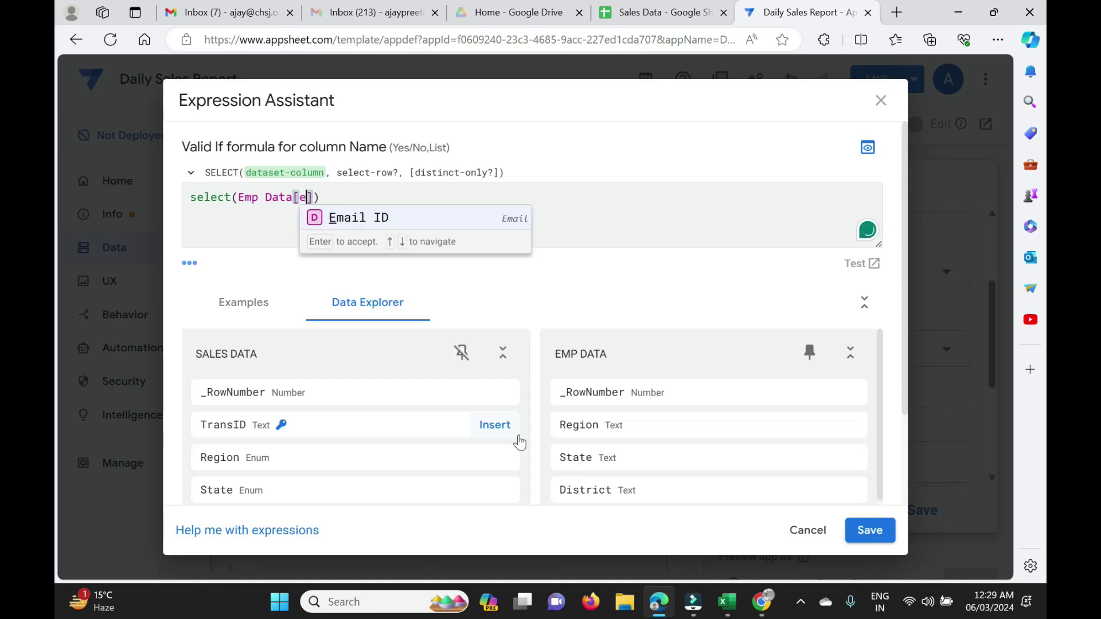
key("BackSpace")
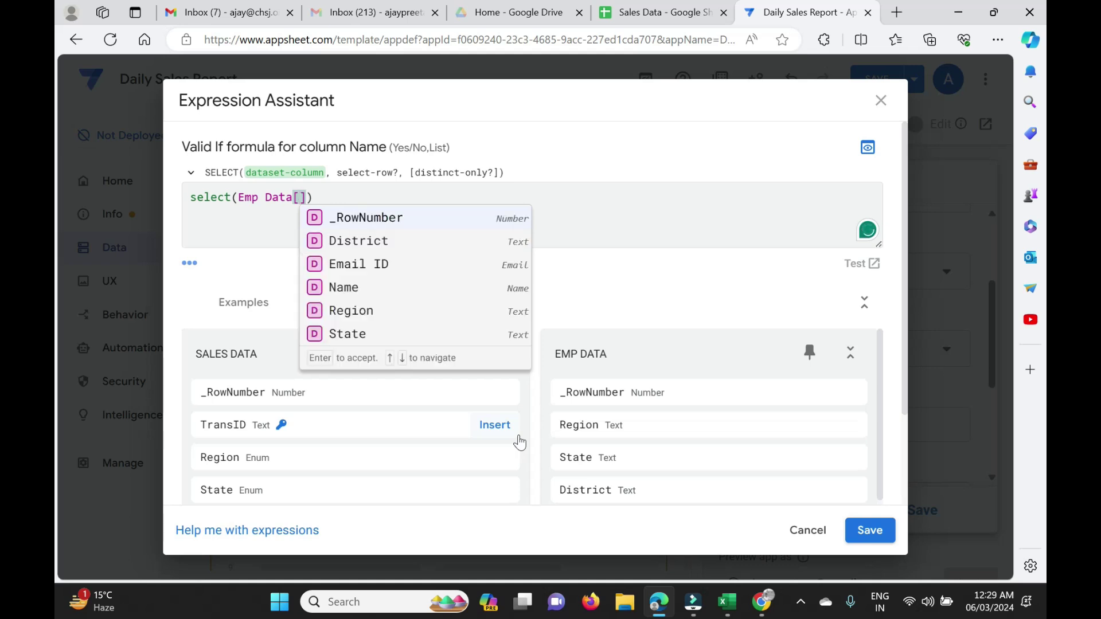
type("nam")
key("Return")
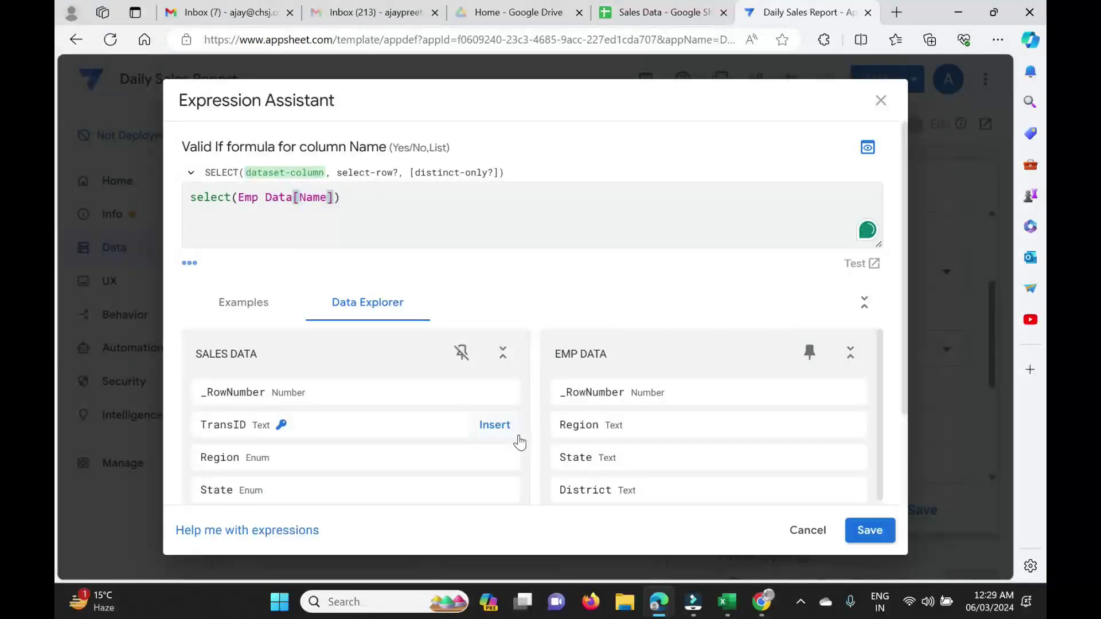
Add the condition [District]=[_THISROW].[District] to complete the Name formula.
type(",")
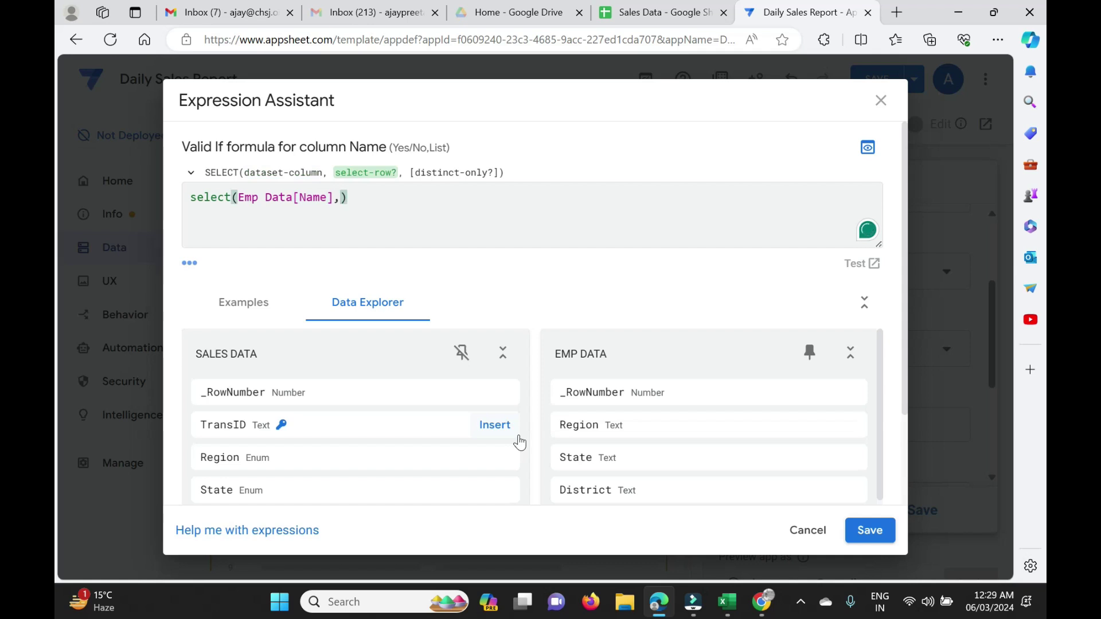
type("dis")
key("BackSpace")
key("BackSpace")
key("BackSpace")
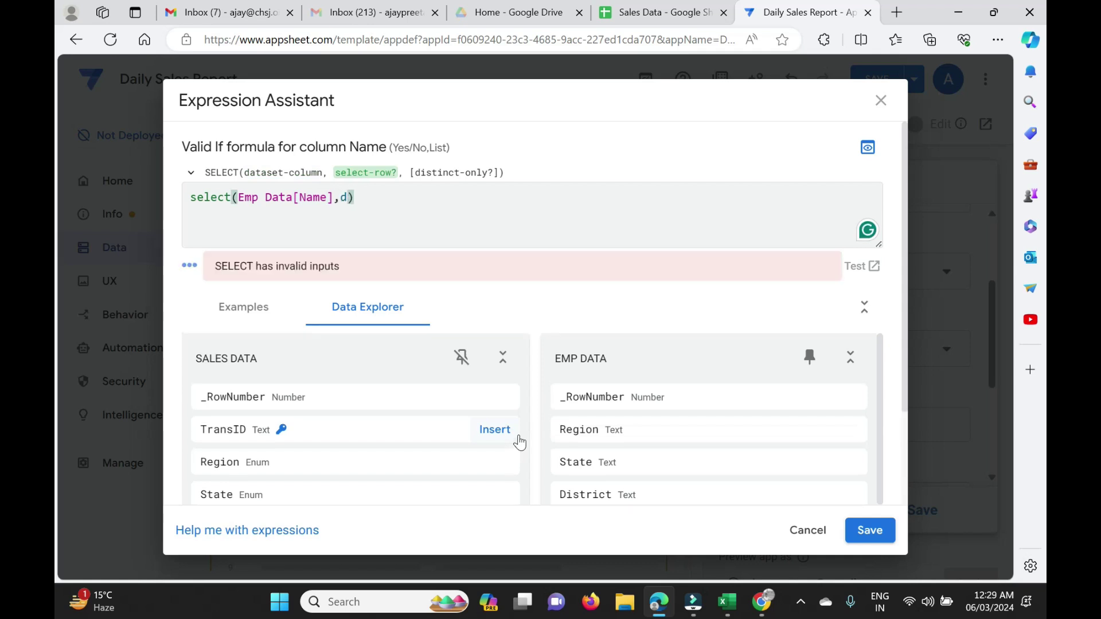
type("[distr")
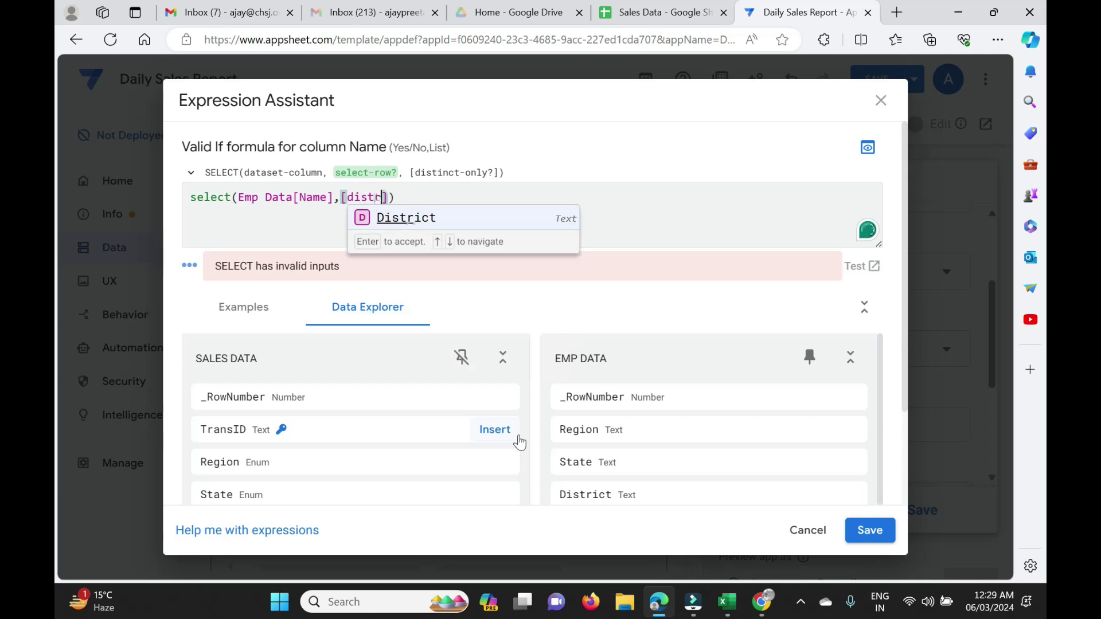
key("Return")
type("=")
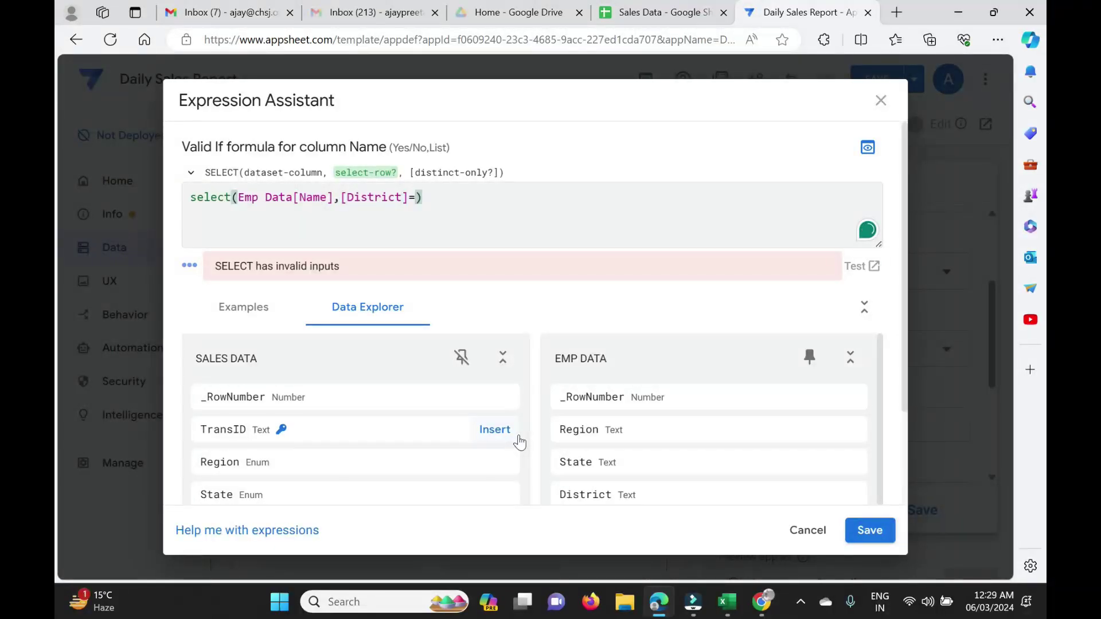
type("[")
key("Down")
key("Return")
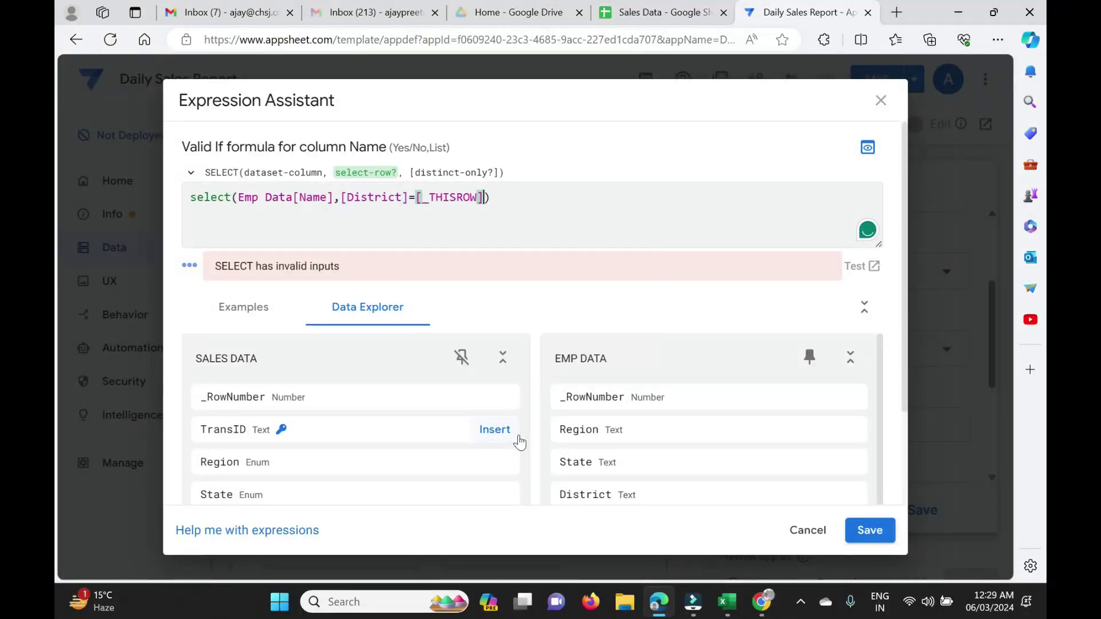
type(".[")
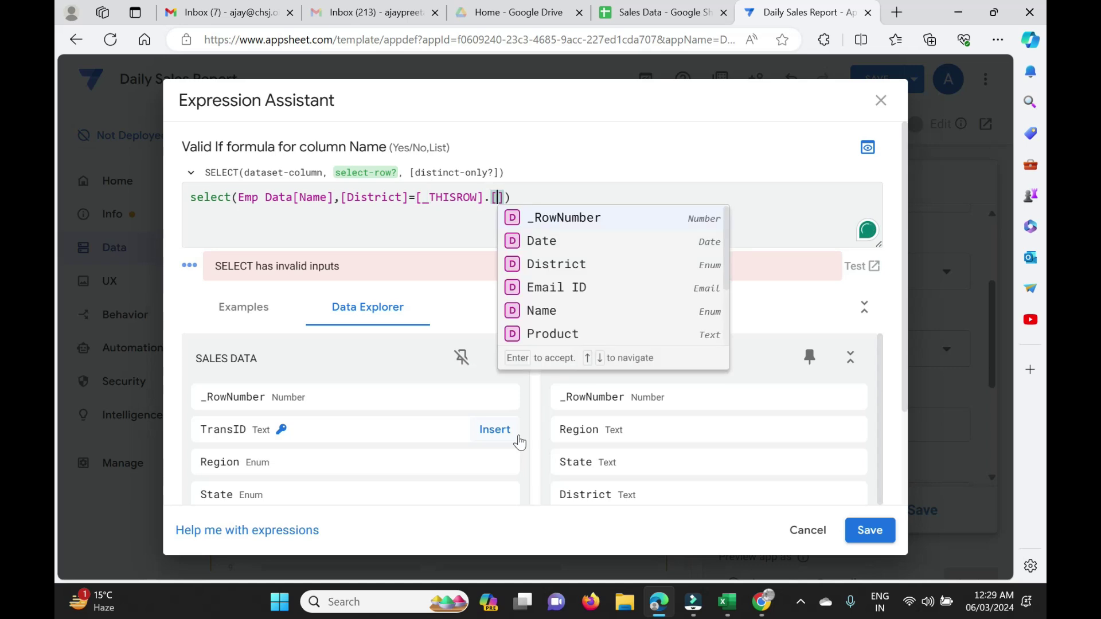
key("Down")
key("Down")
key("Return")
Save the Name validity formula, close its settings, and save the app.
left_click(508, 292)
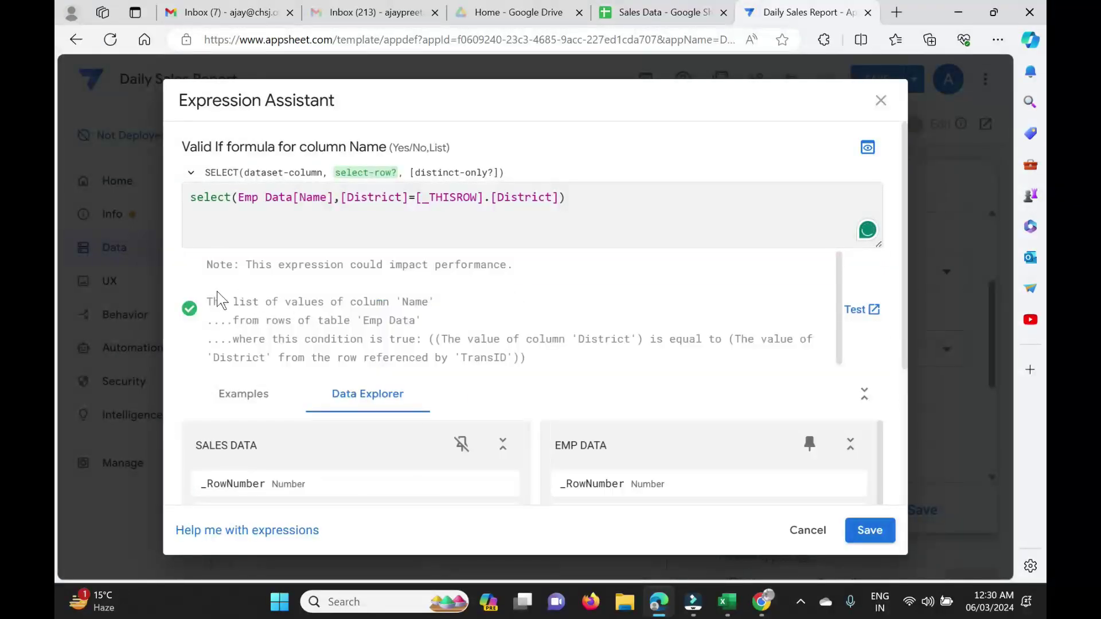
left_click(869, 530)
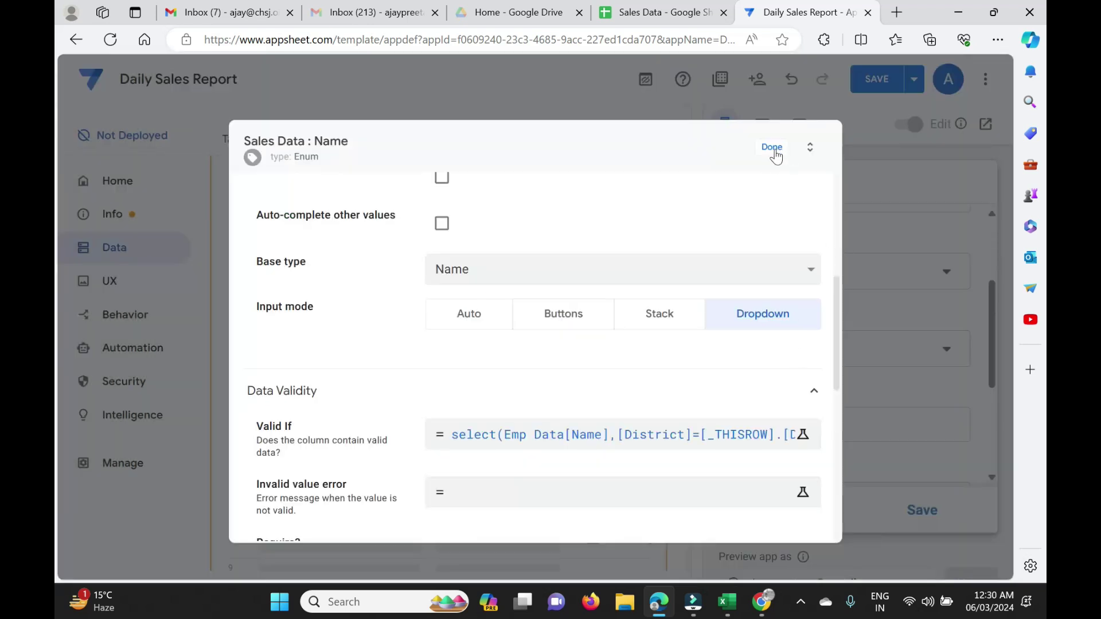
left_click(773, 148)
left_click(878, 80)
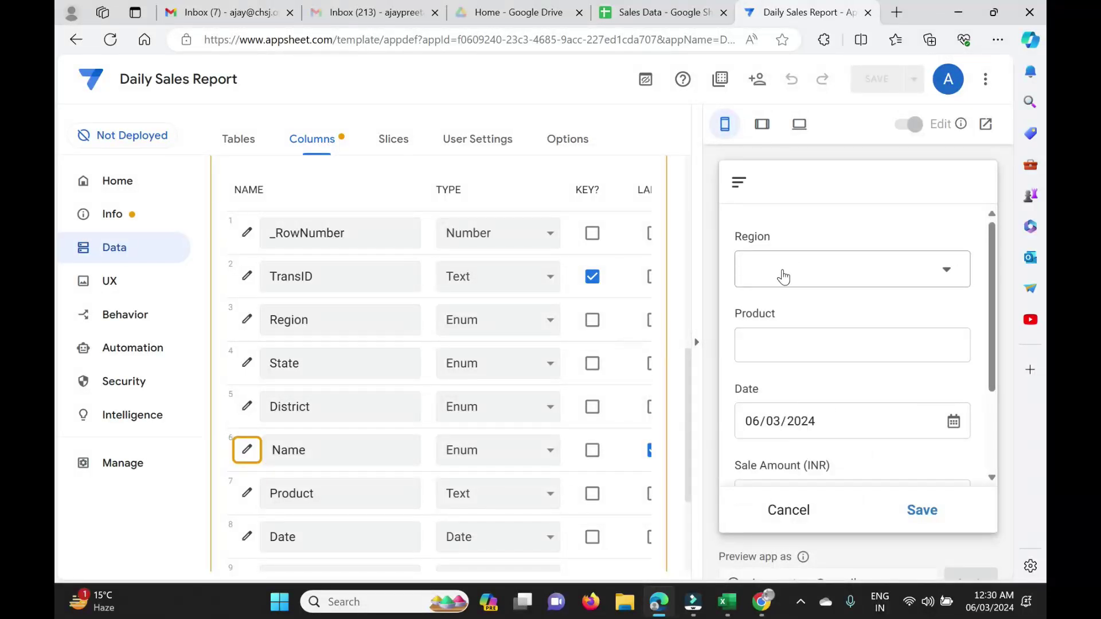
Fill the preview with North, Uttarakhand, Dehradun and the only employee, then go to Sales Data sheet.
left_click(944, 278)
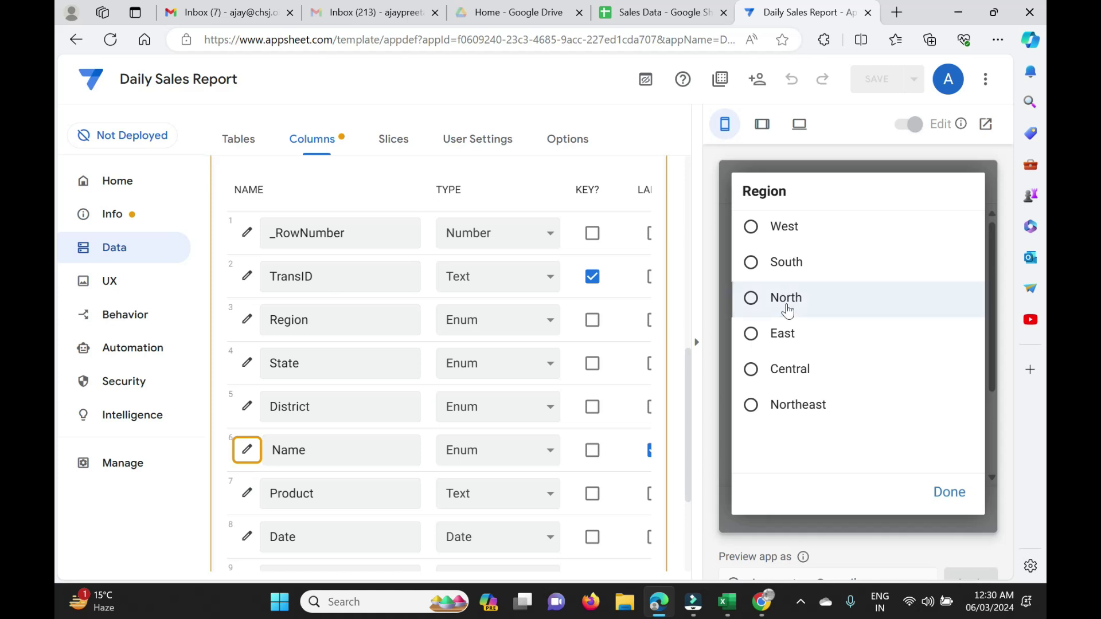
left_click(787, 309)
left_click(914, 345)
left_click(793, 338)
left_click(914, 429)
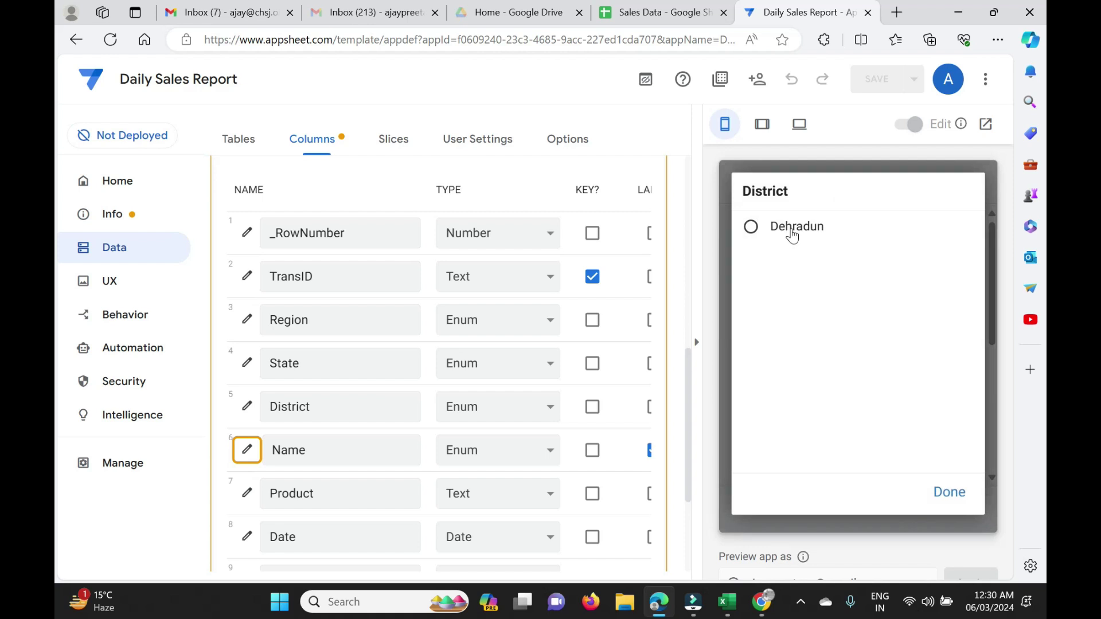
left_click(792, 230)
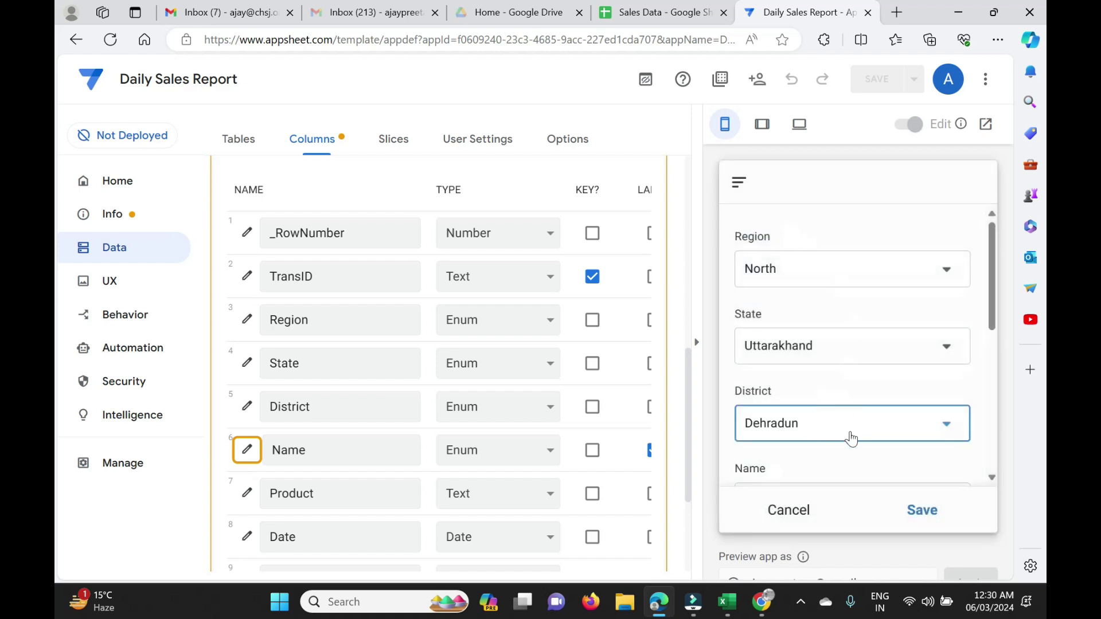
left_click(918, 370)
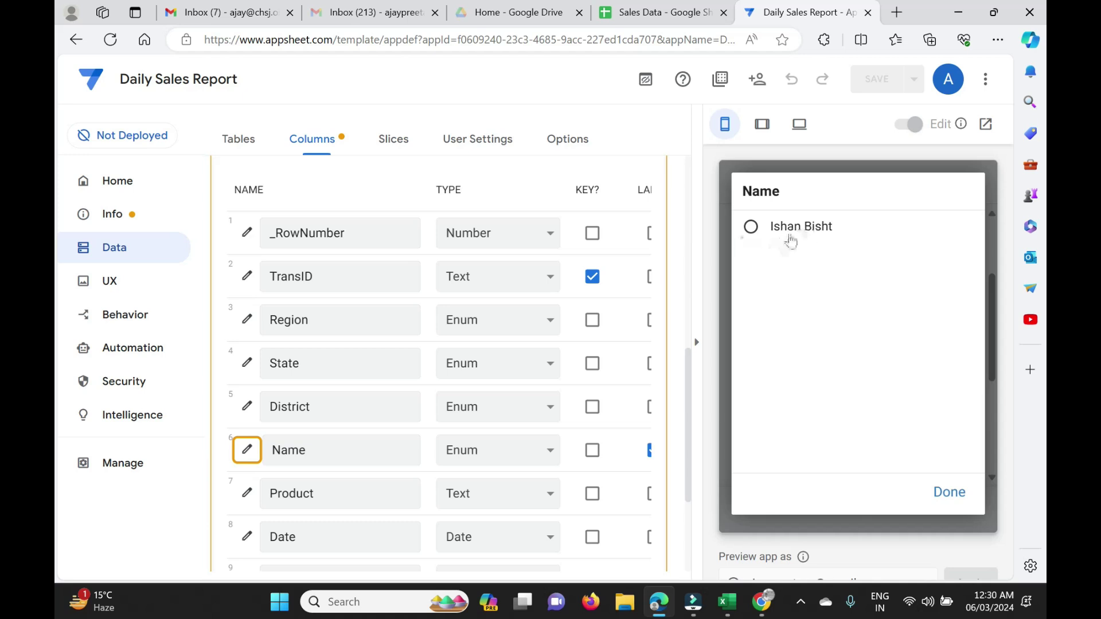
left_click(751, 230)
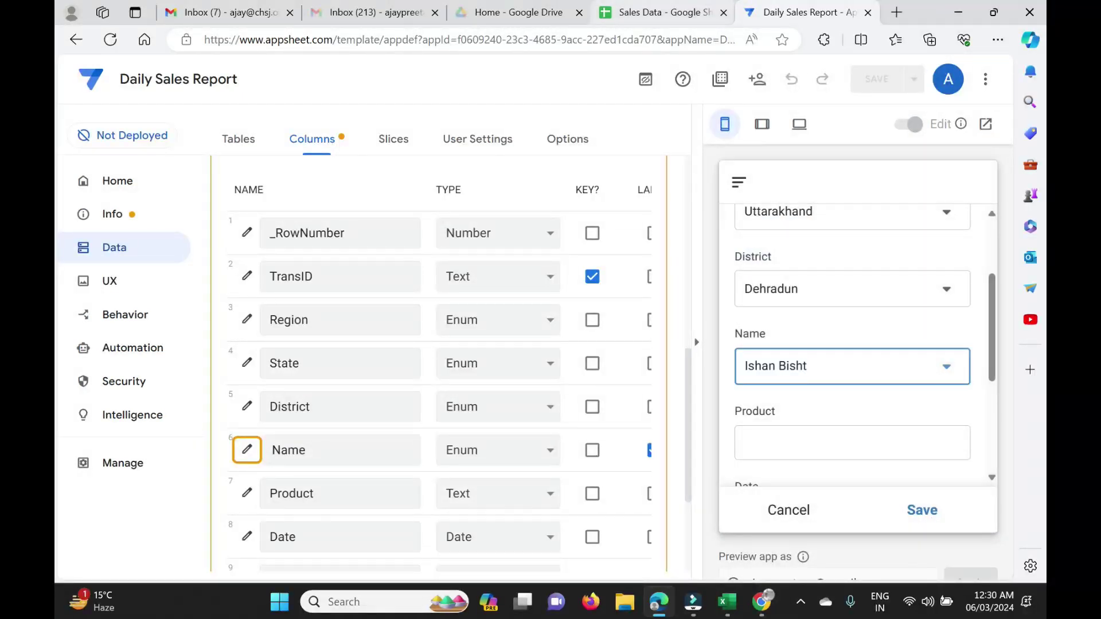
left_click(653, 14)
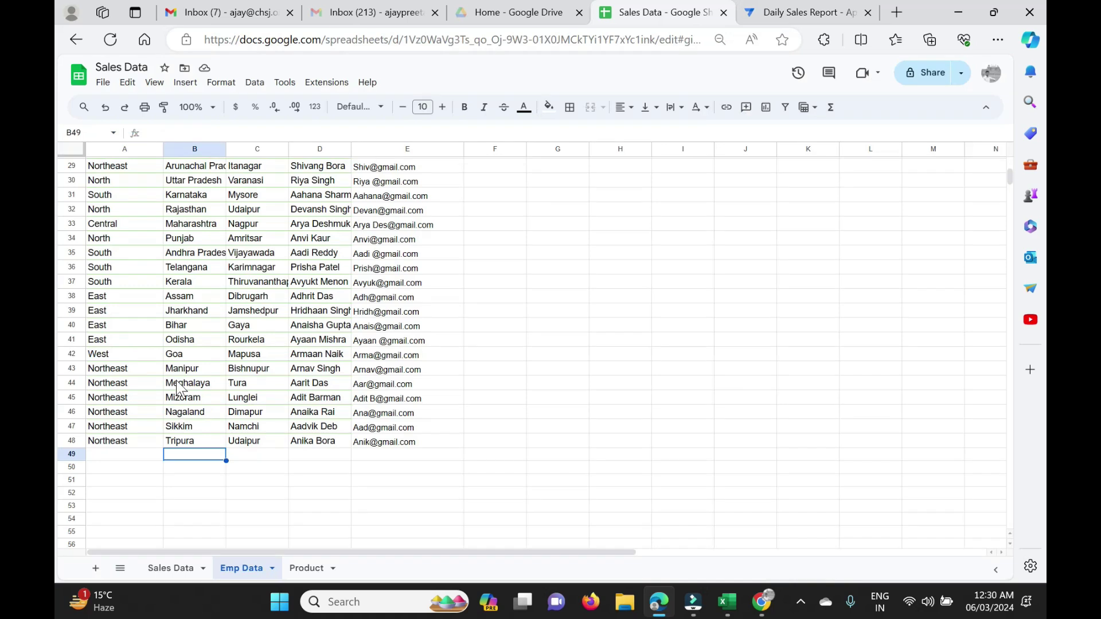
Copy the Uttarakhand employee record in row 12 into empty row 49.
scroll(105, 351, "up", 10)
left_click_drag(104, 343, 401, 342)
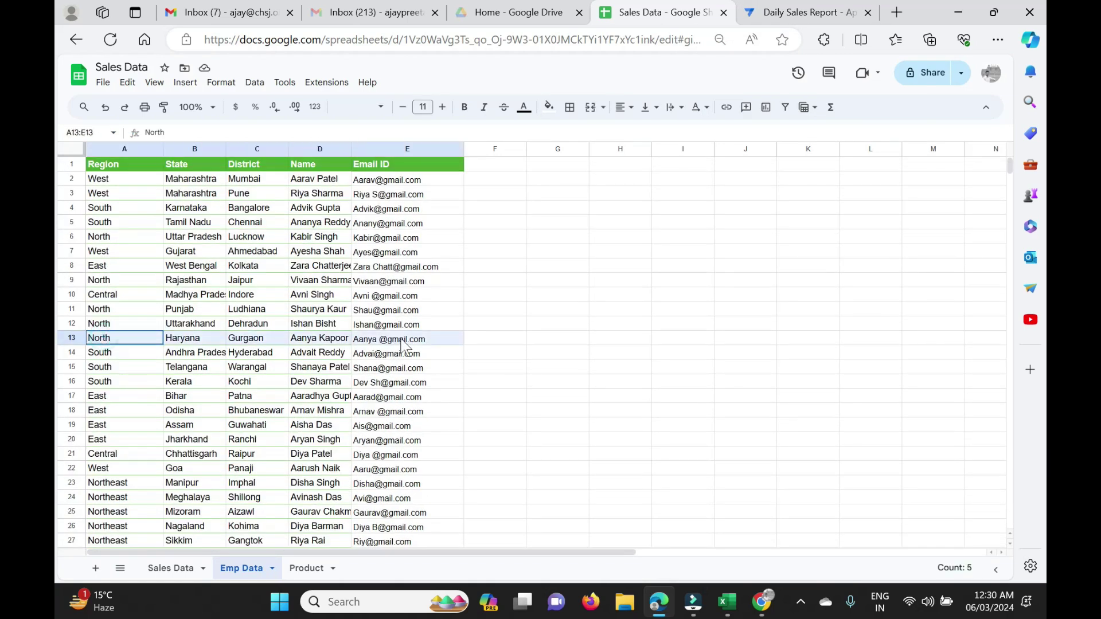
left_click_drag(103, 324, 405, 323)
key("ctrl+c")
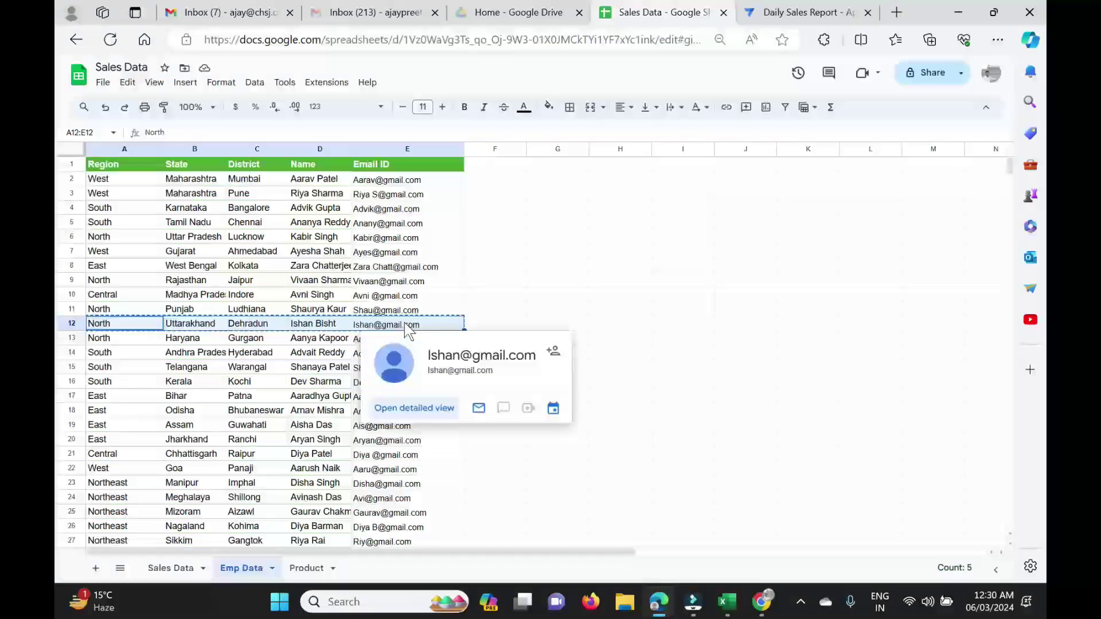
scroll(404, 323, "down", 10)
left_click(115, 333)
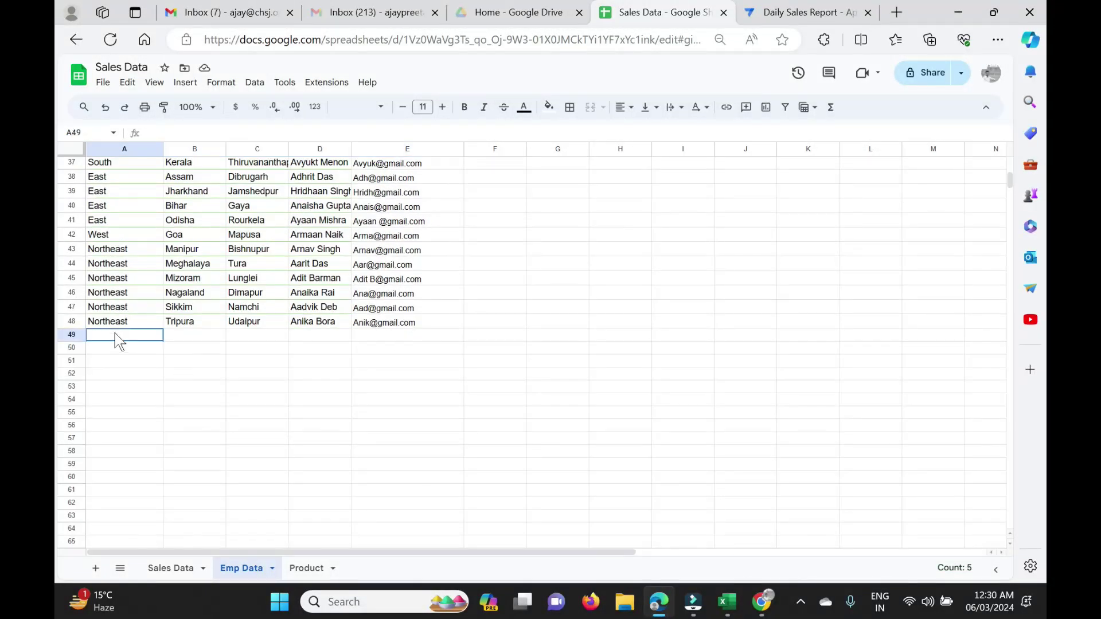
key("ctrl+v")
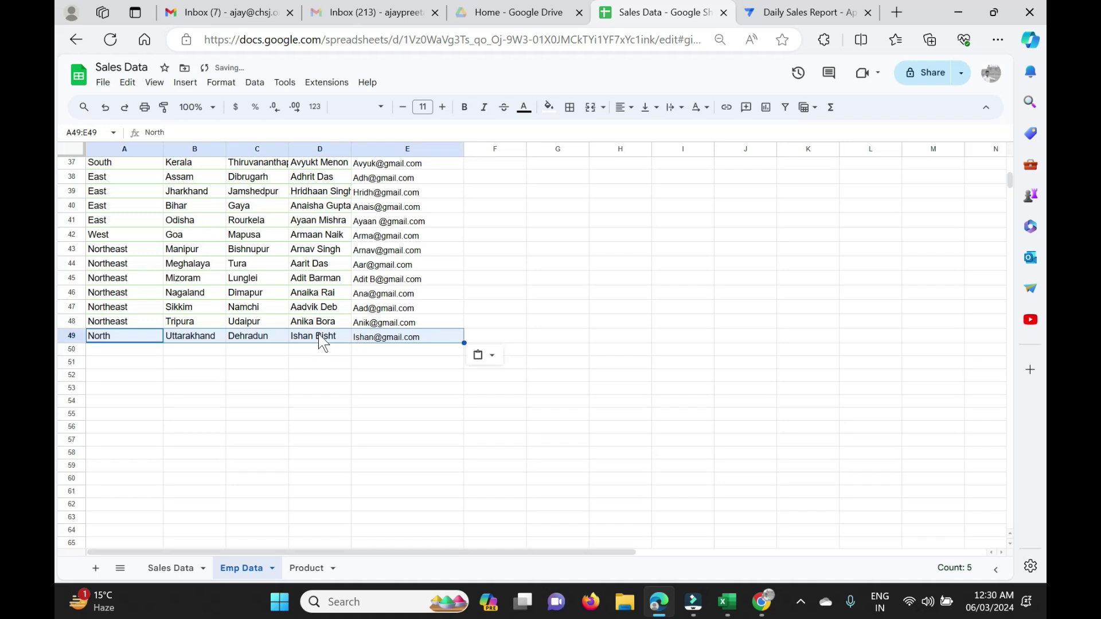
Overwrite row 49's name and e-mail with a new employee's name and e-mail address.
left_click(320, 337)
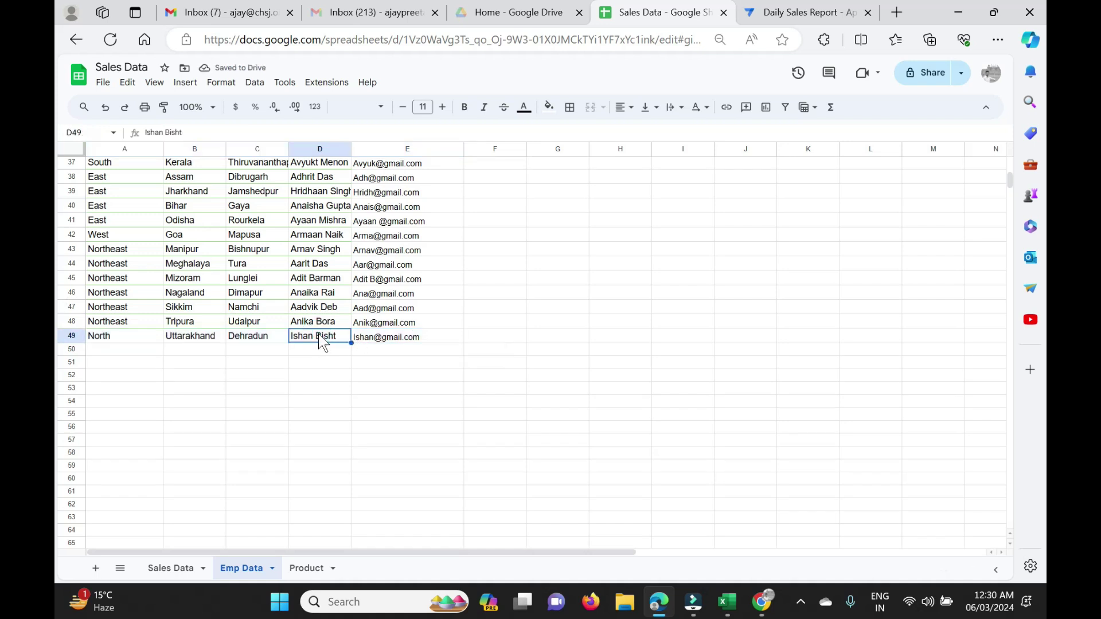
type("Rakesh")
key("Tab")
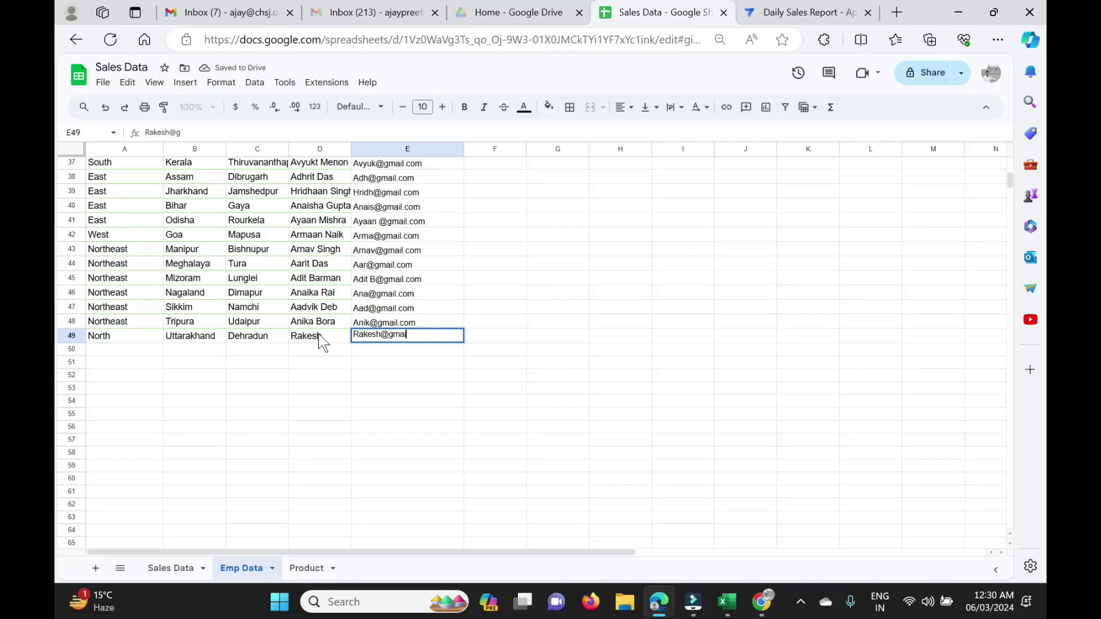
key("Return")
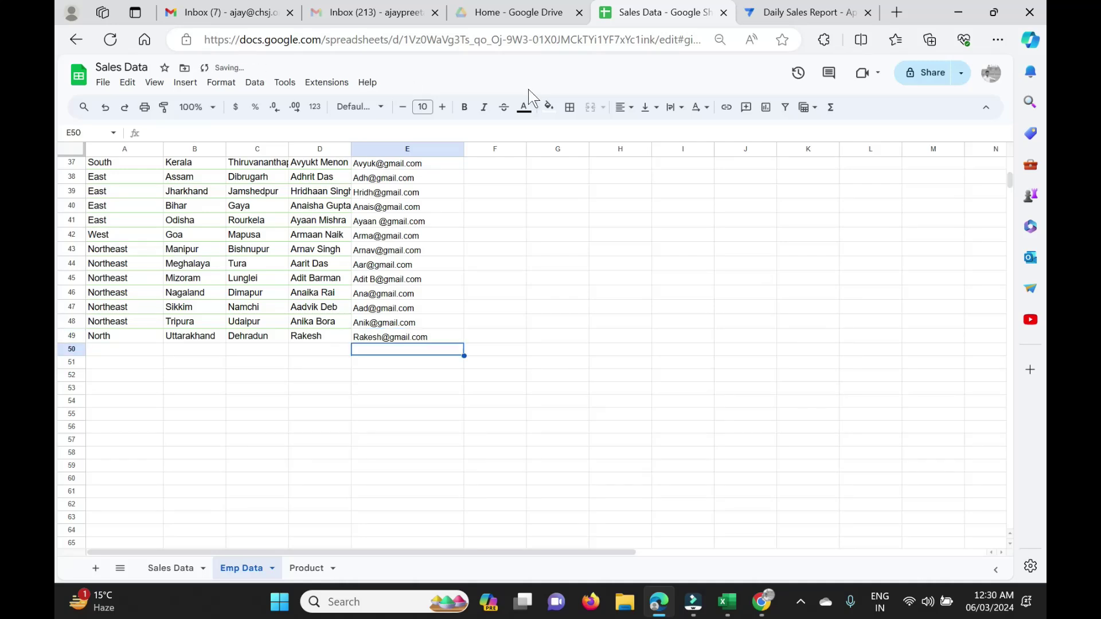
Reload the app and start a new record with North, Uttarakhand and Dehradun.
left_click(808, 15)
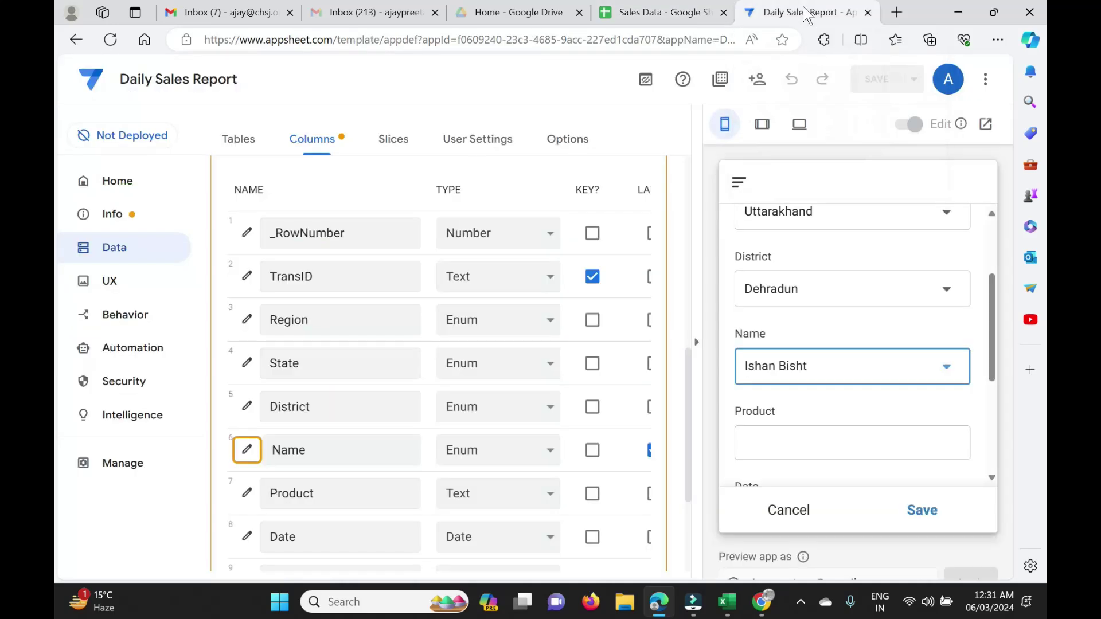
left_click(109, 39)
left_click(964, 449)
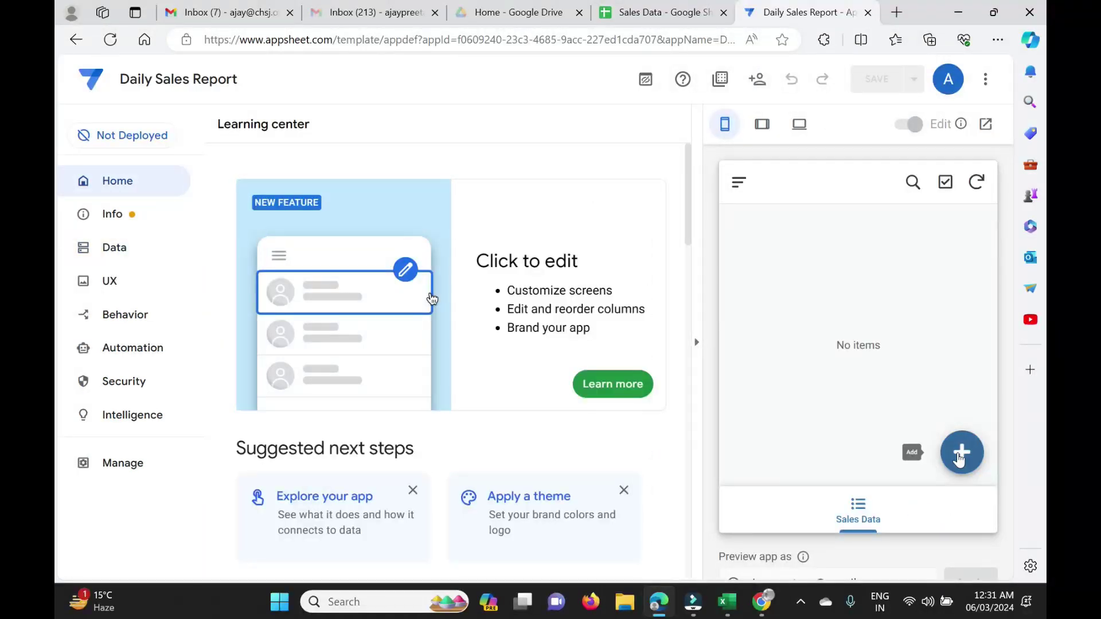
left_click(890, 274)
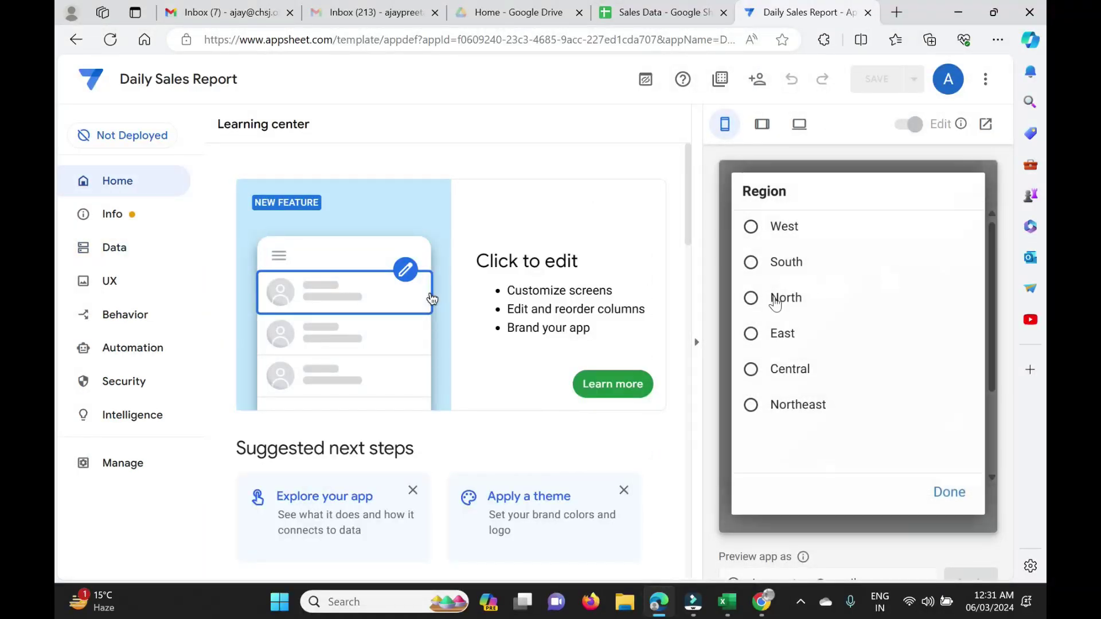
left_click(778, 296)
left_click(935, 344)
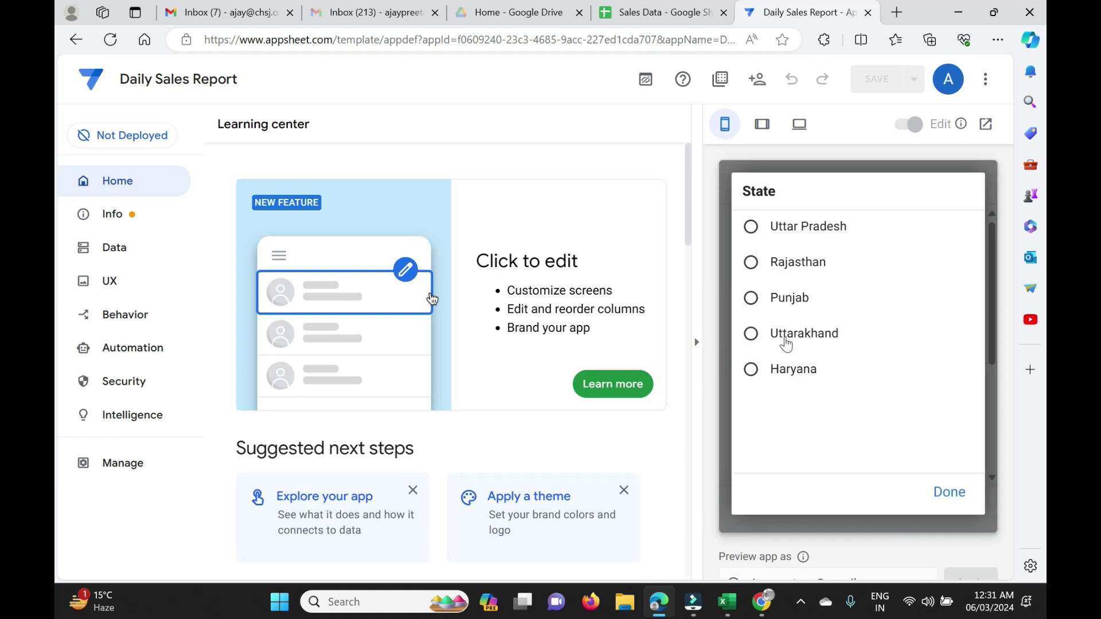
left_click(787, 345)
left_click(912, 432)
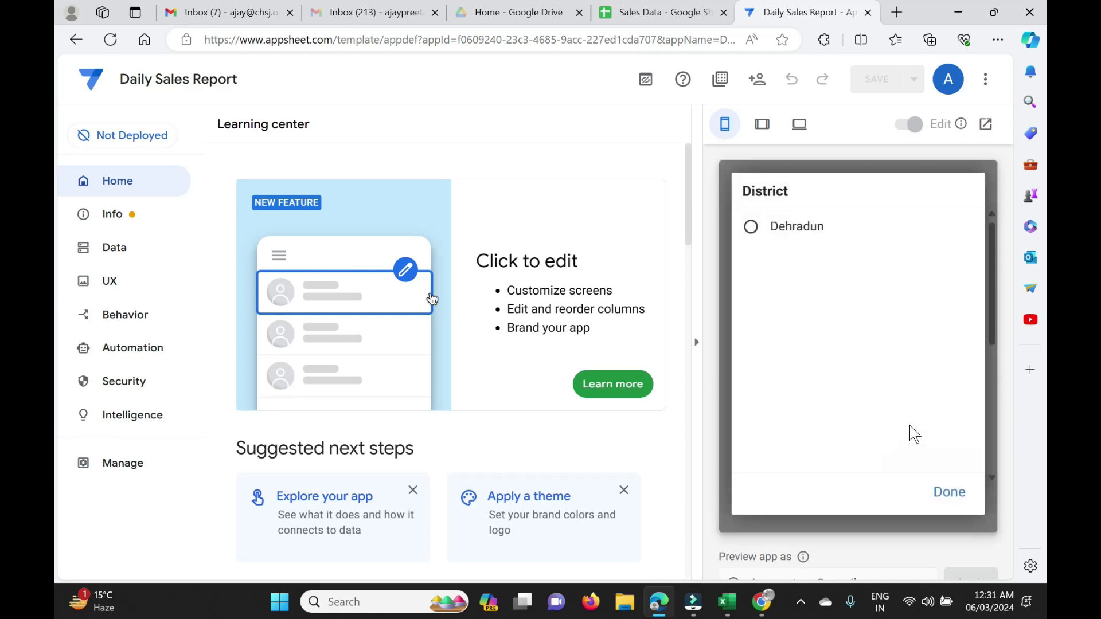
left_click(780, 228)
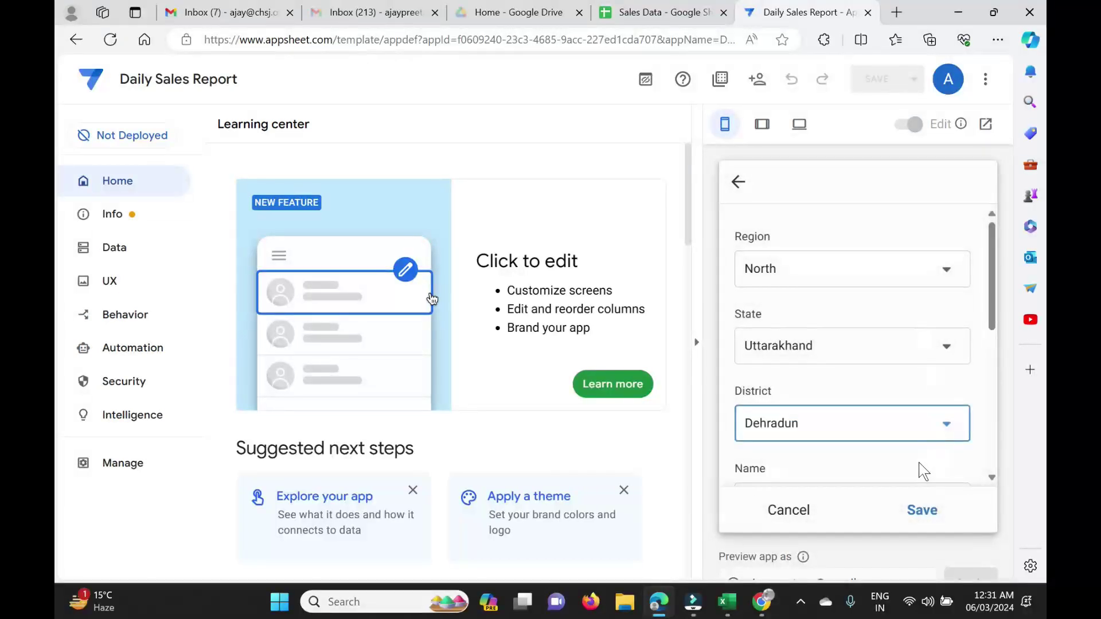
Choose the newly added Dehradun employee as Name, then try the Product field.
scroll(920, 471, "down", 3)
left_click(937, 333)
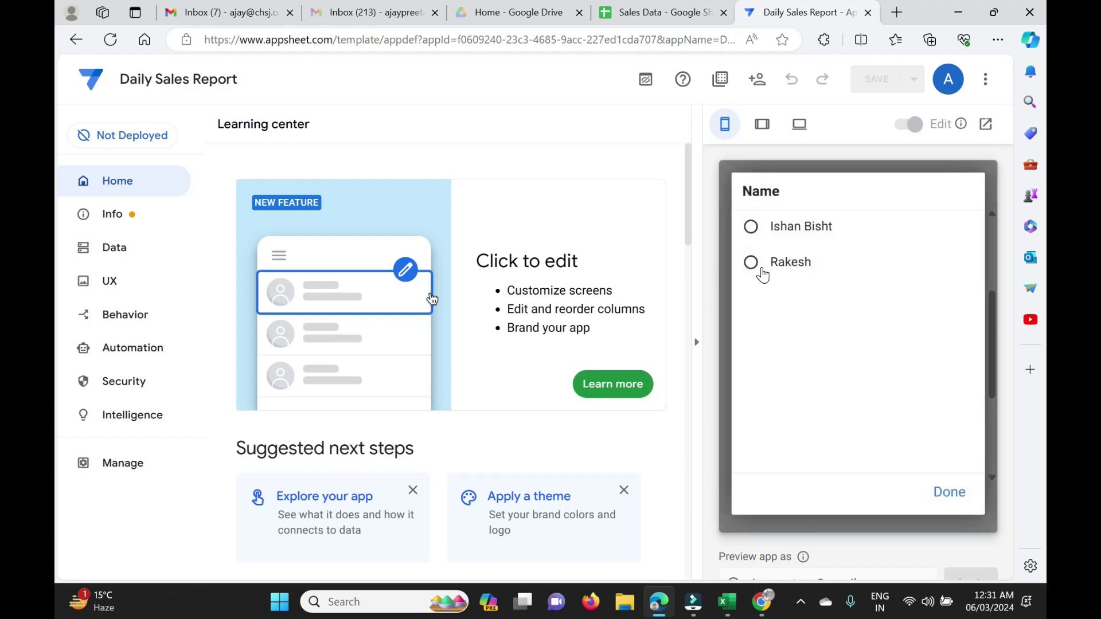
left_click(757, 263)
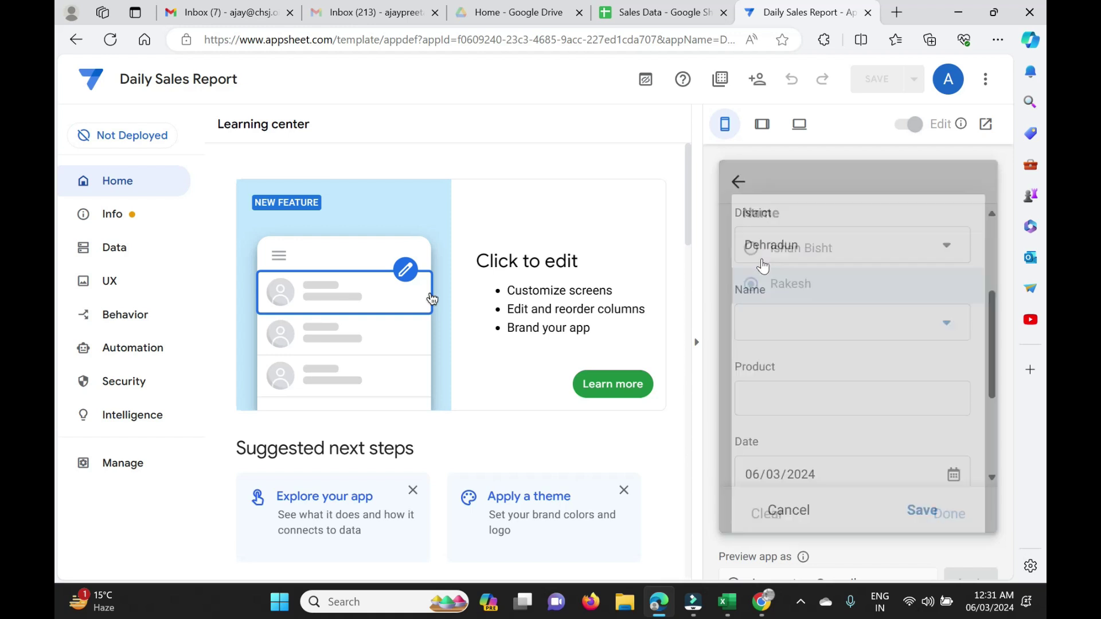
left_click(849, 383)
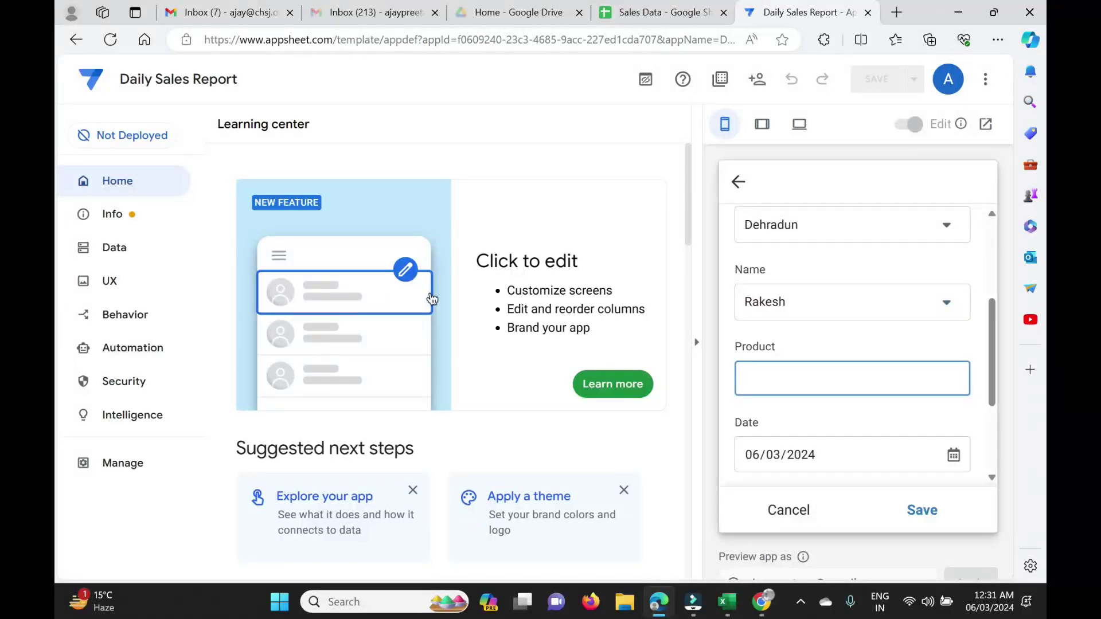
scroll(789, 302, "up", 4)
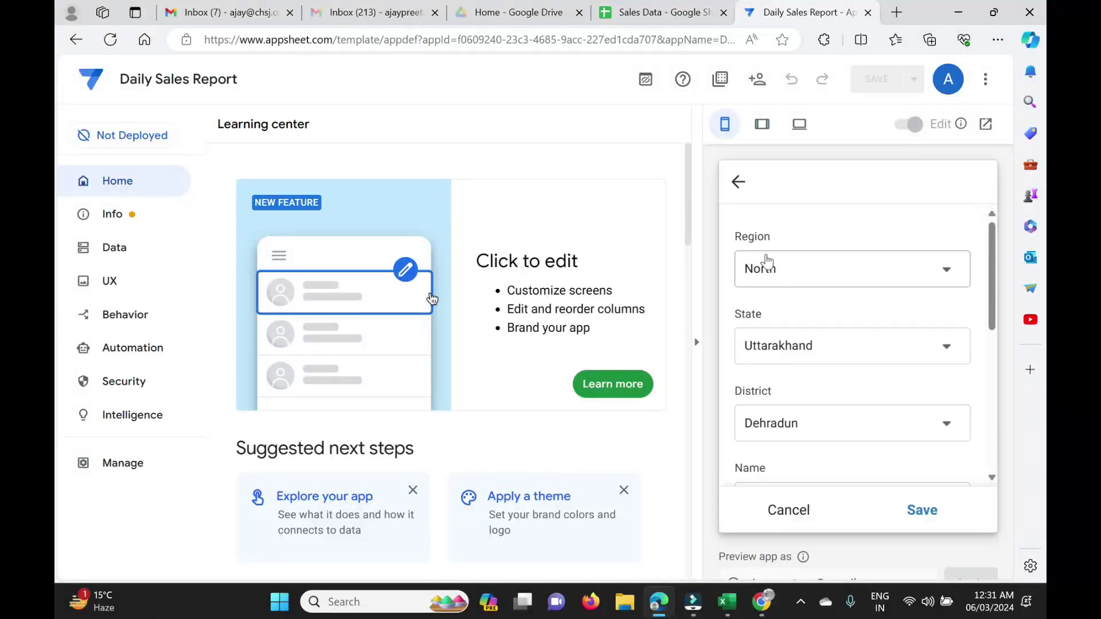
scroll(818, 340, "down", 5)
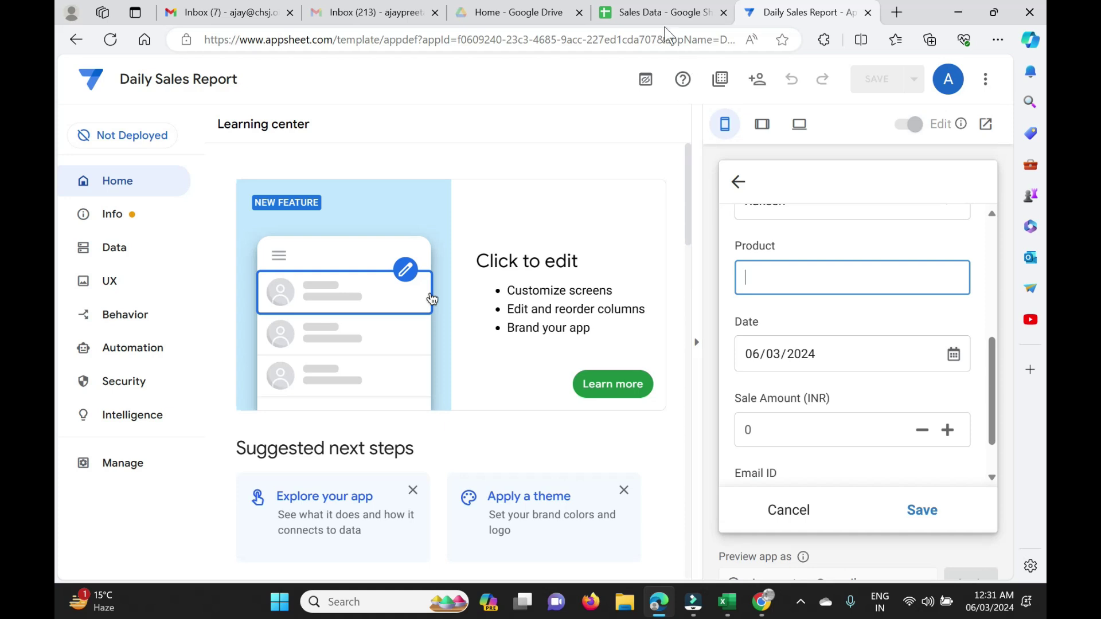
In Data > Columns > Sales Data, set the Product column's type to Enum.
left_click(113, 248)
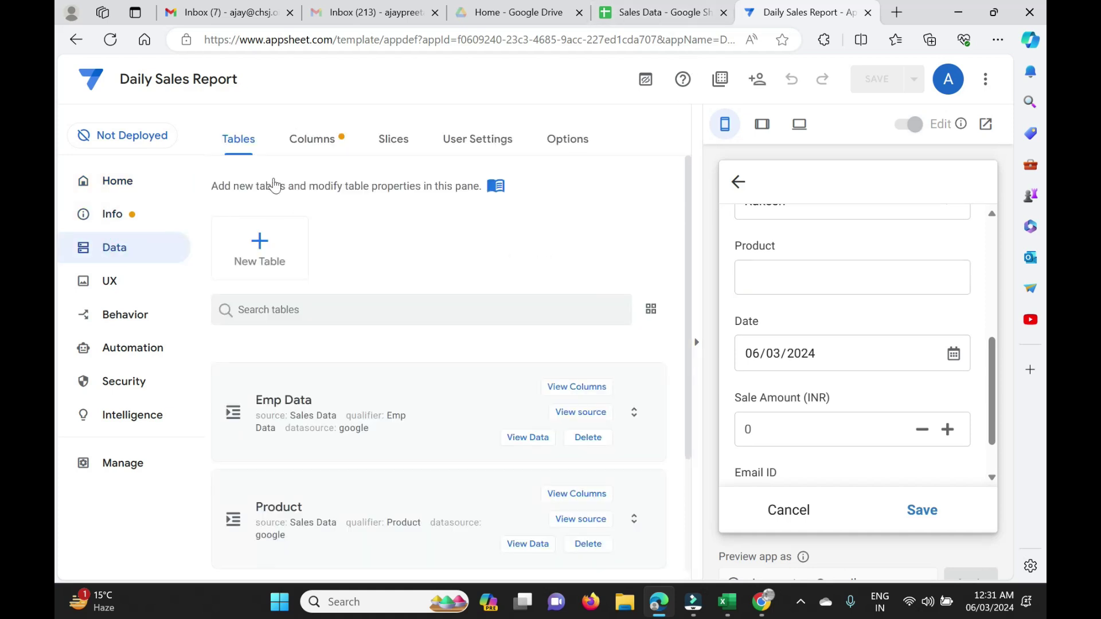
left_click(314, 139)
scroll(379, 395, "down", 2)
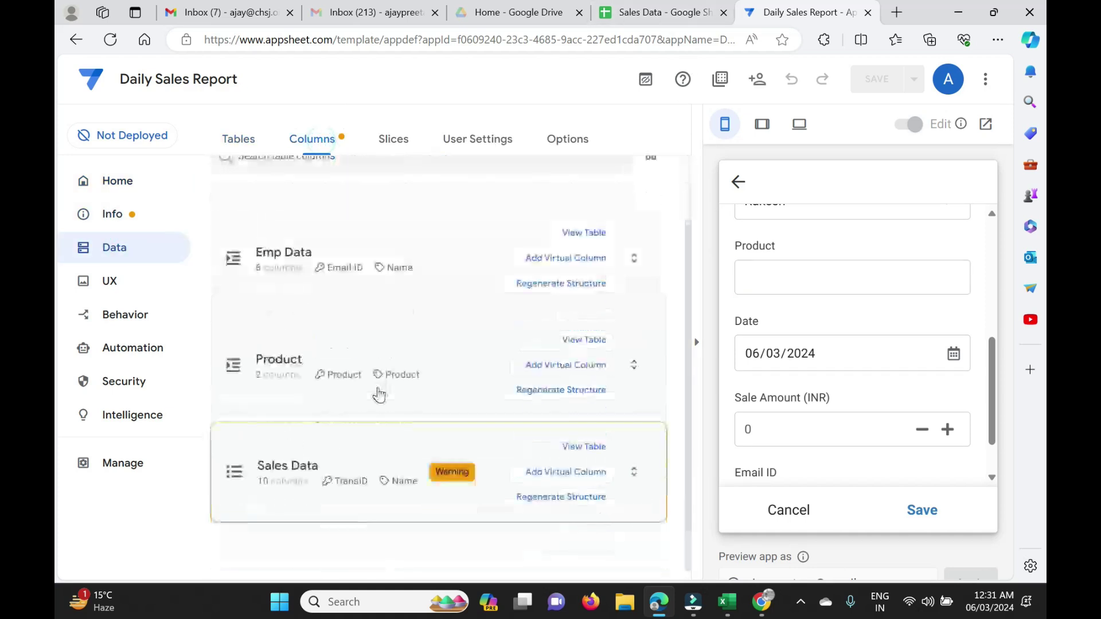
left_click(307, 462)
scroll(314, 462, "down", 2)
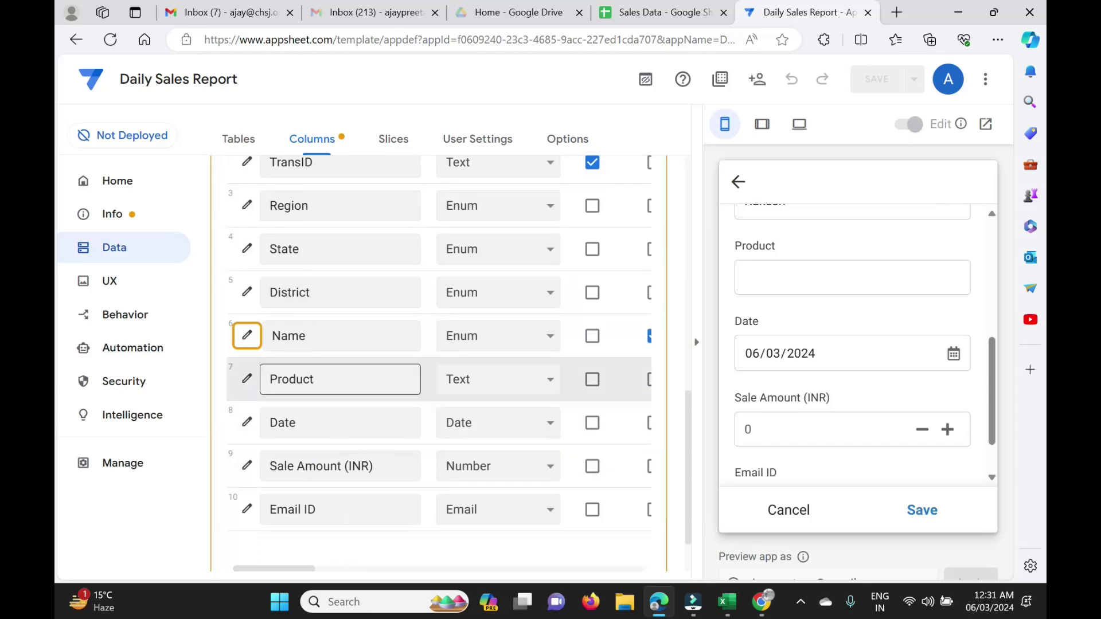
left_click(504, 375)
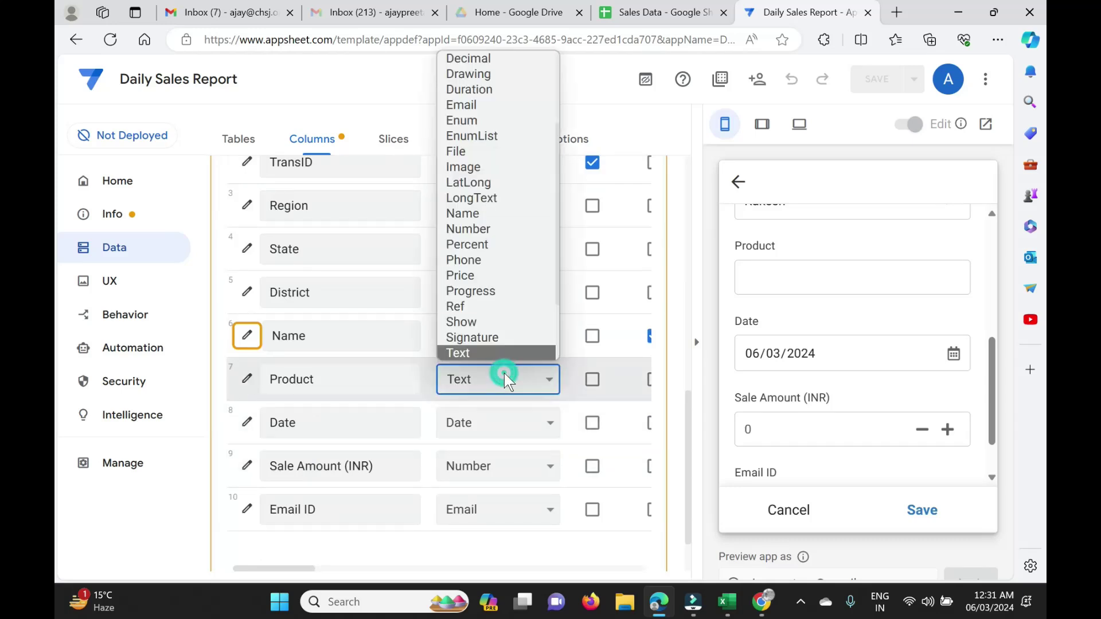
key("e")
key("Return")
left_click(504, 373)
key("e")
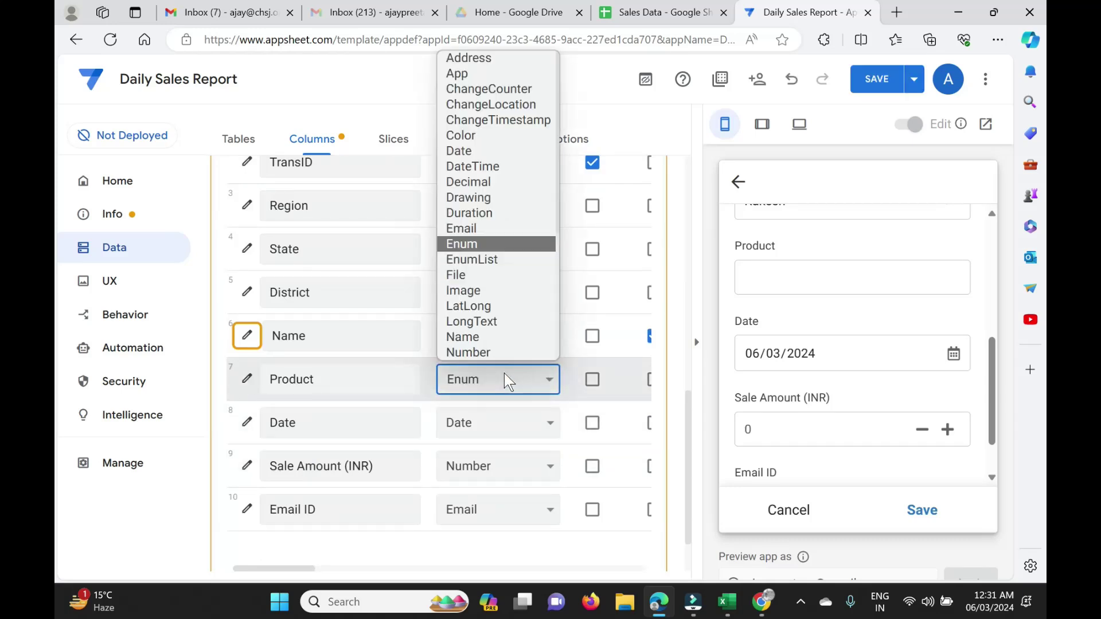
key("Return")
Set Product's input mode to Dropdown and expand its Data Validity settings.
left_click(247, 378)
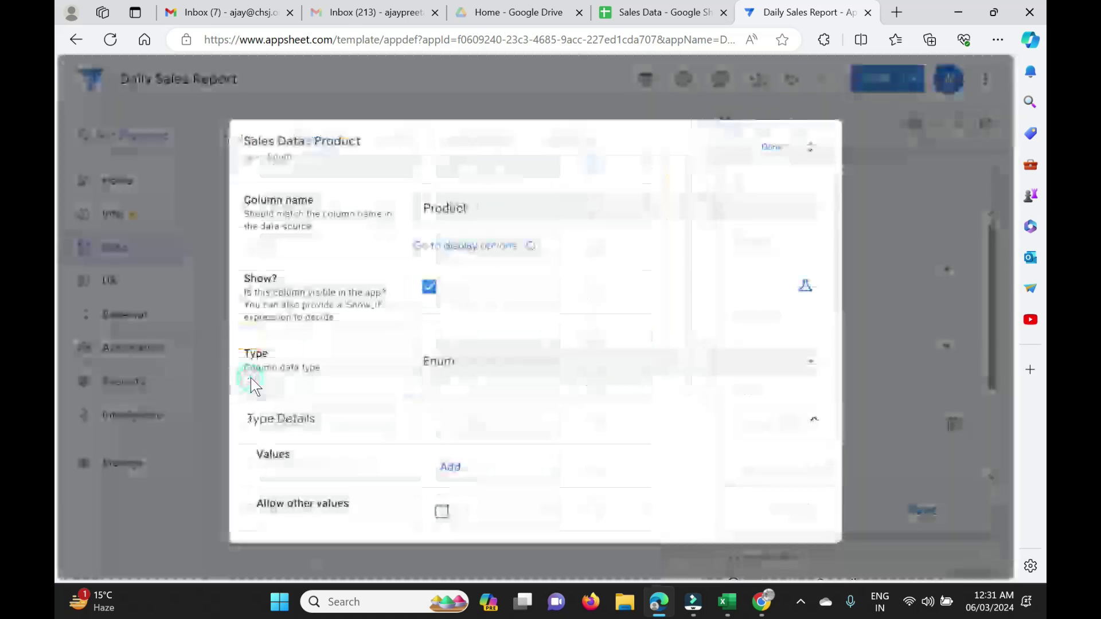
scroll(489, 393, "down", 4)
left_click(767, 425)
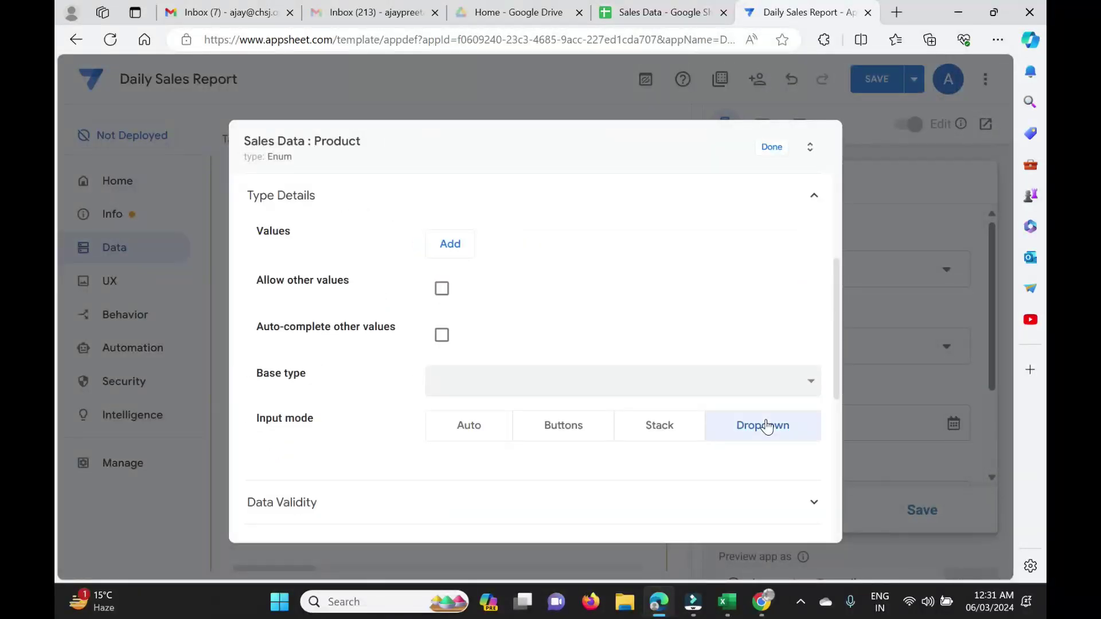
scroll(767, 425, "down", 3)
left_click(578, 299)
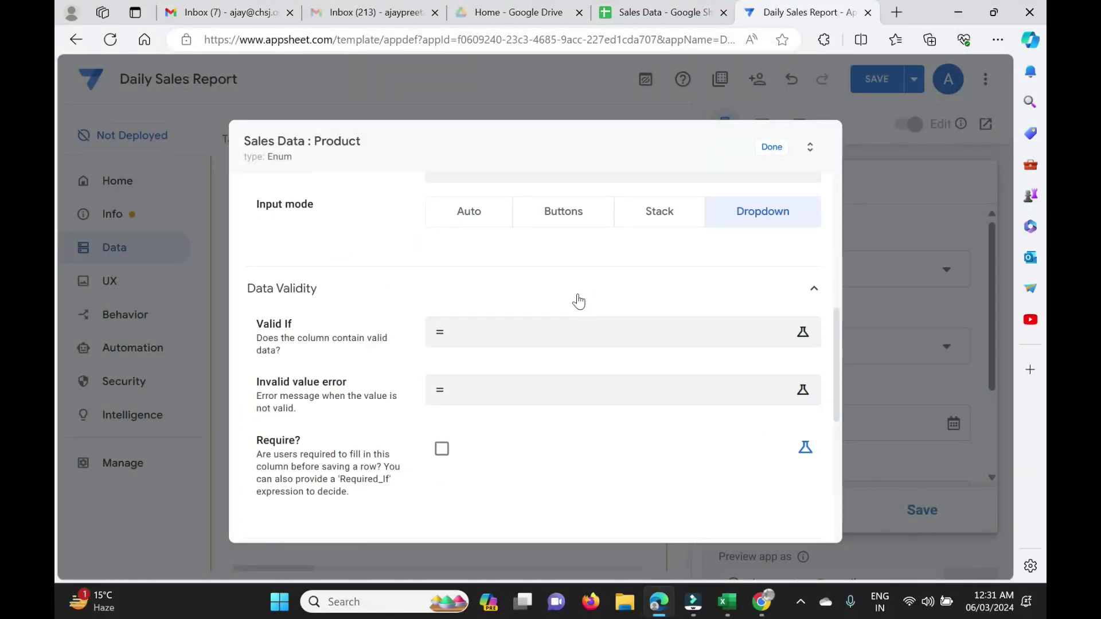
Enter Product's Valid If as select(Product[Product],True).
left_click(538, 335)
type("select(")
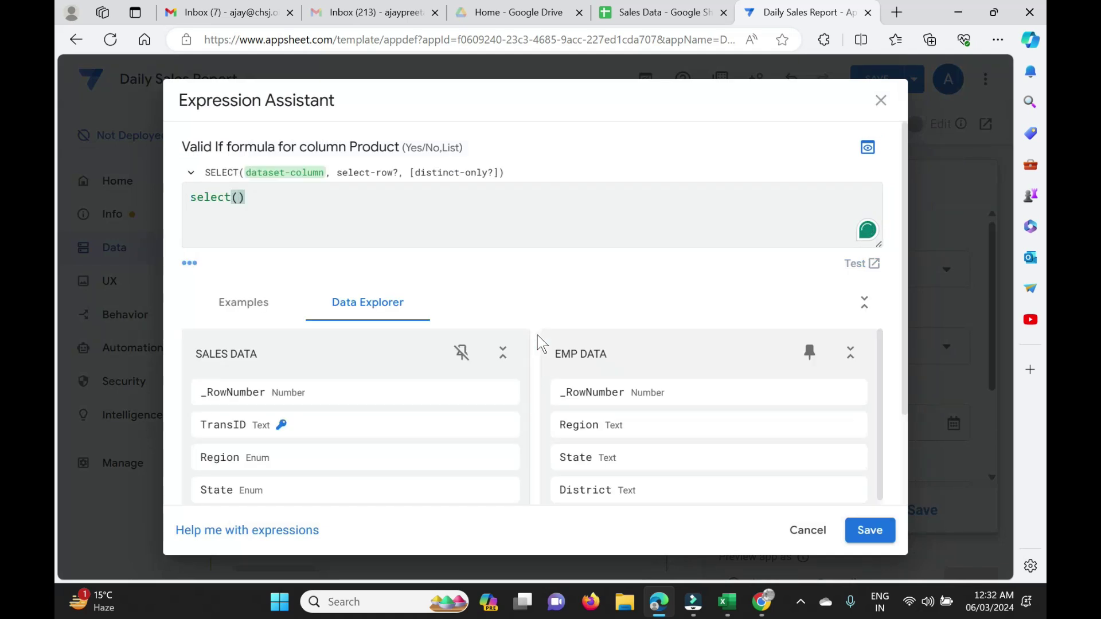
type("pro")
key("Return")
type("[")
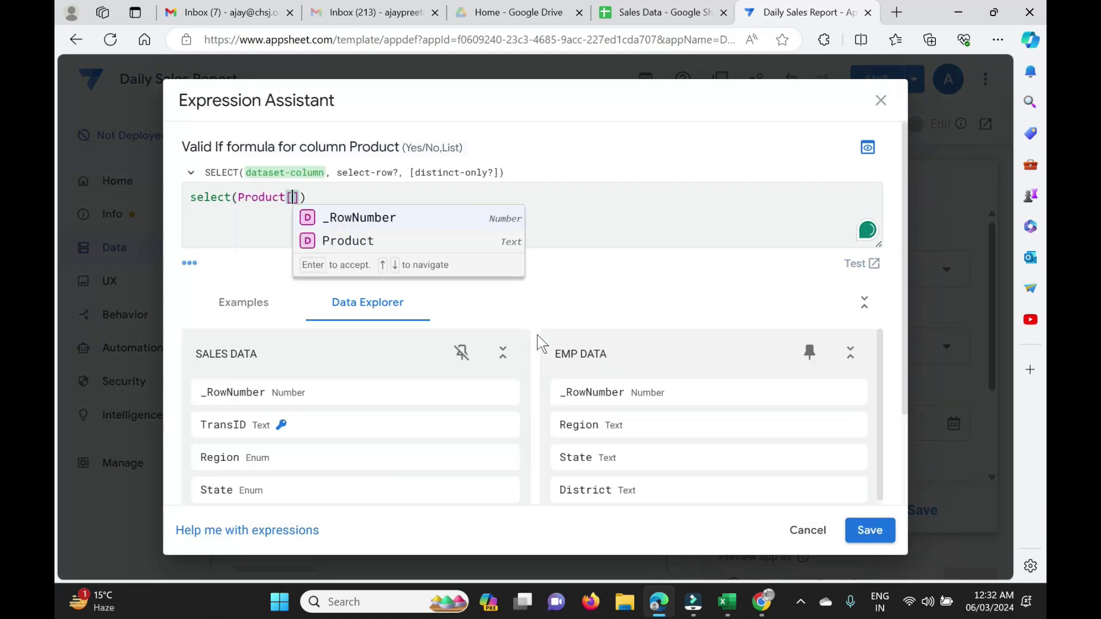
type("pro")
key("Return")
type("],True")
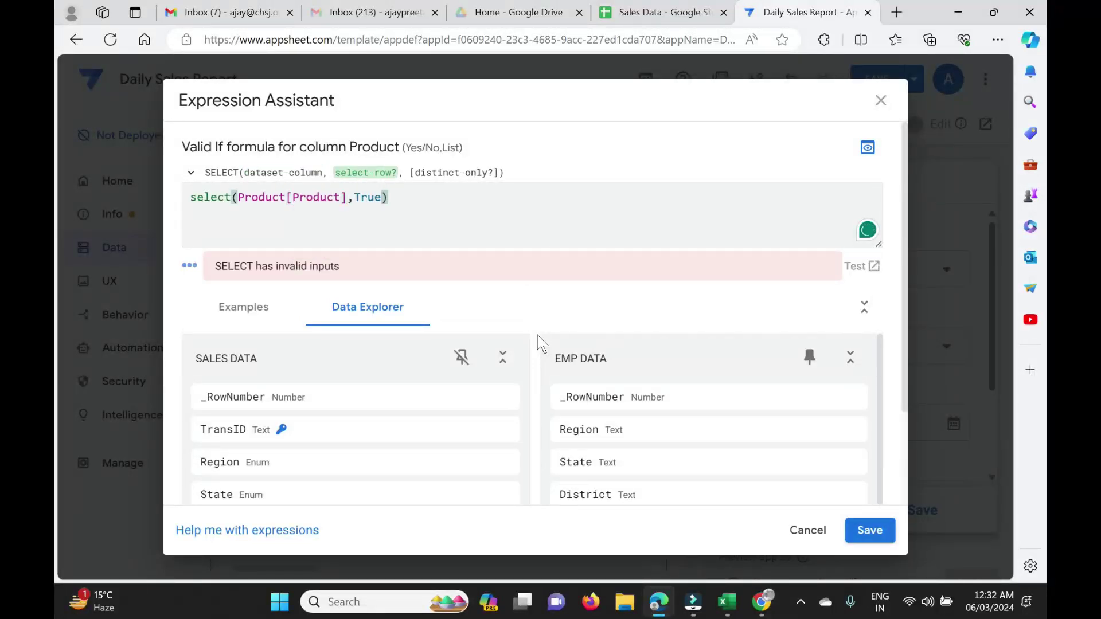
Save the Product validity formula and close the column settings.
left_click(481, 292)
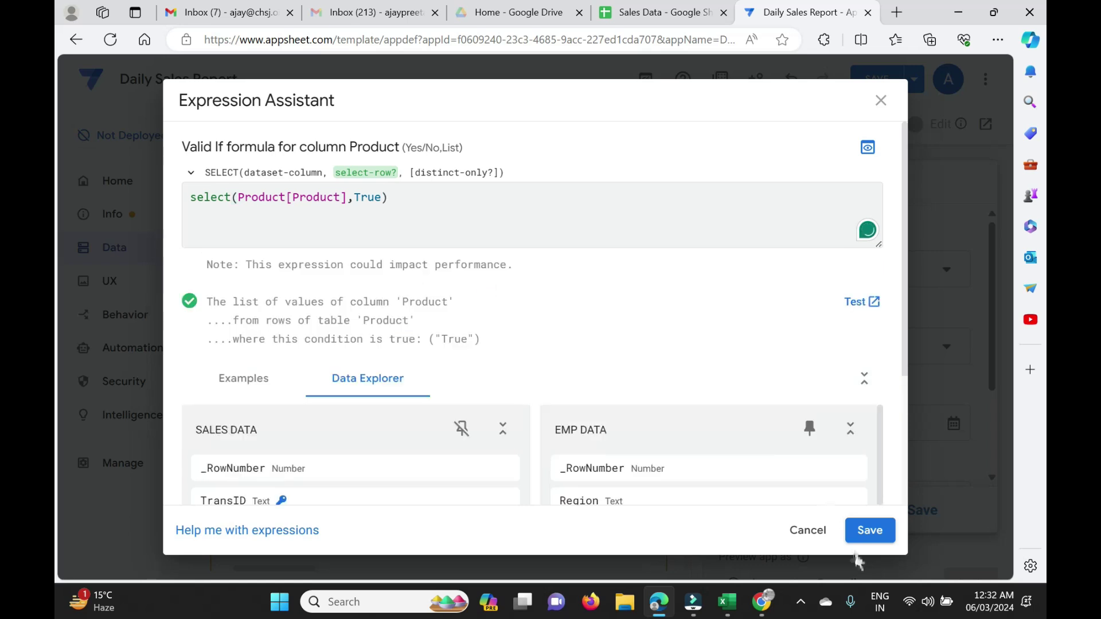
left_click(867, 533)
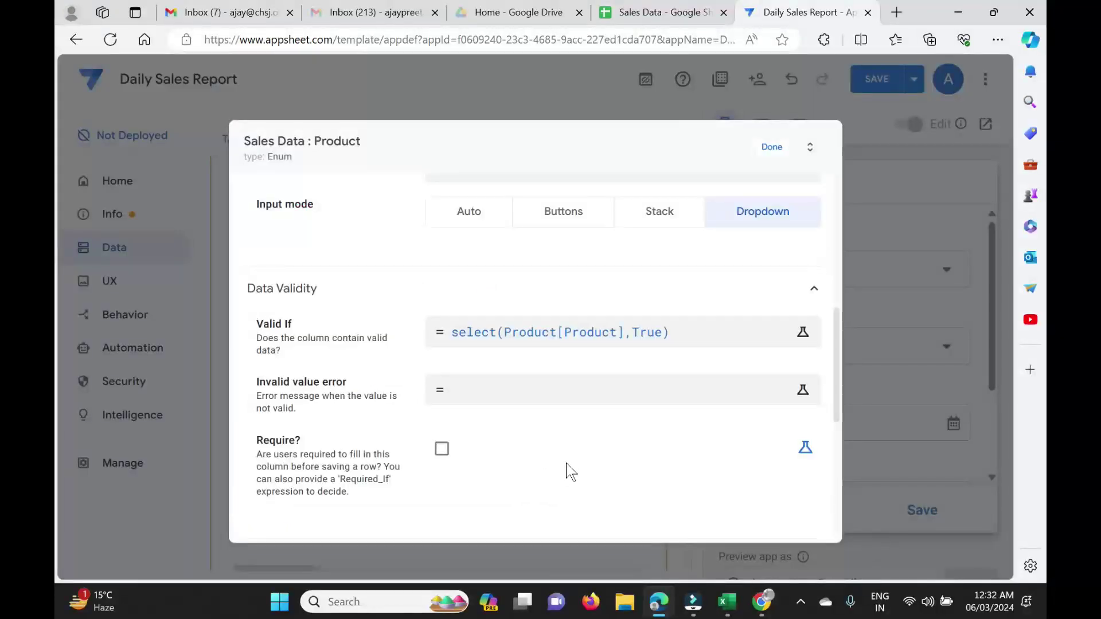
left_click(772, 148)
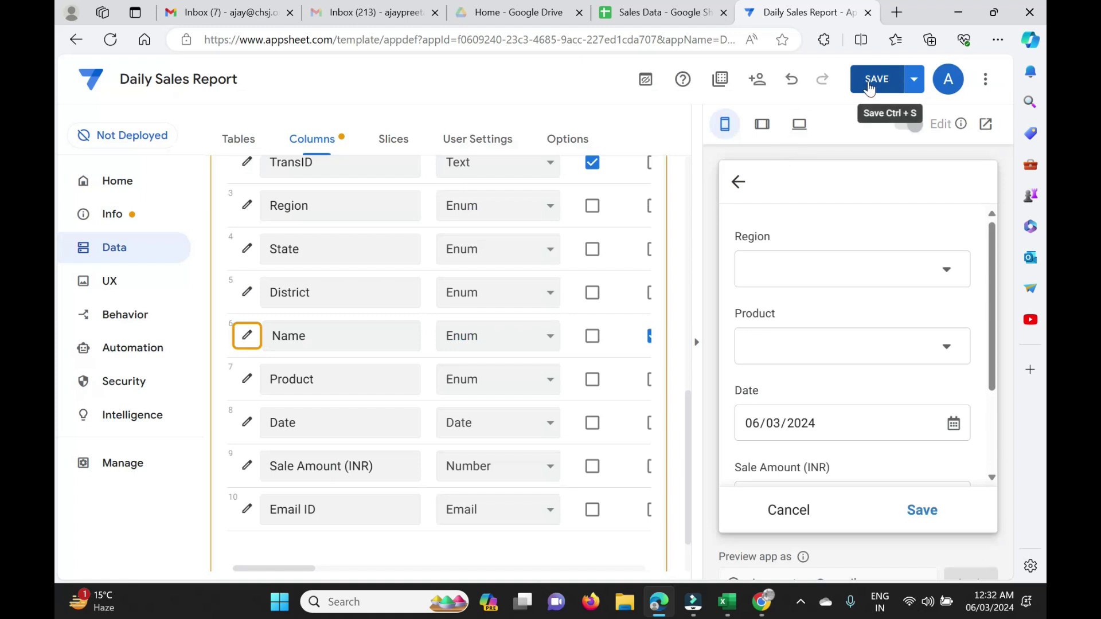
Save the app and check the Product dropdown choices in the preview form.
left_click(868, 87)
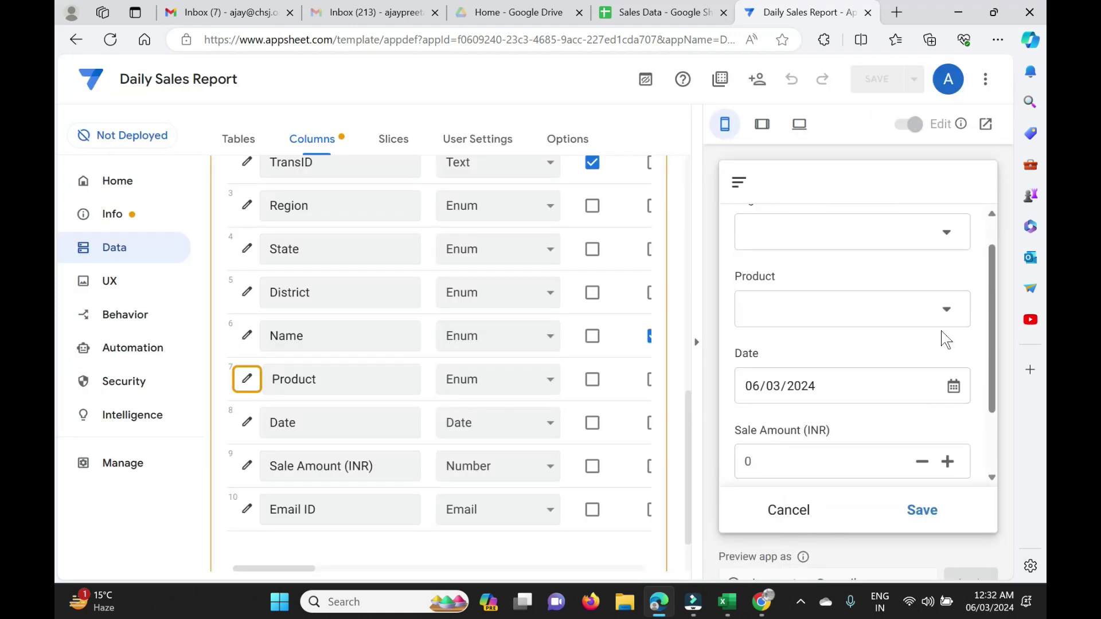
left_click(950, 313)
scroll(822, 374, "down", 20)
scroll(823, 373, "down", 20)
scroll(822, 370, "up", 20)
left_click(950, 492)
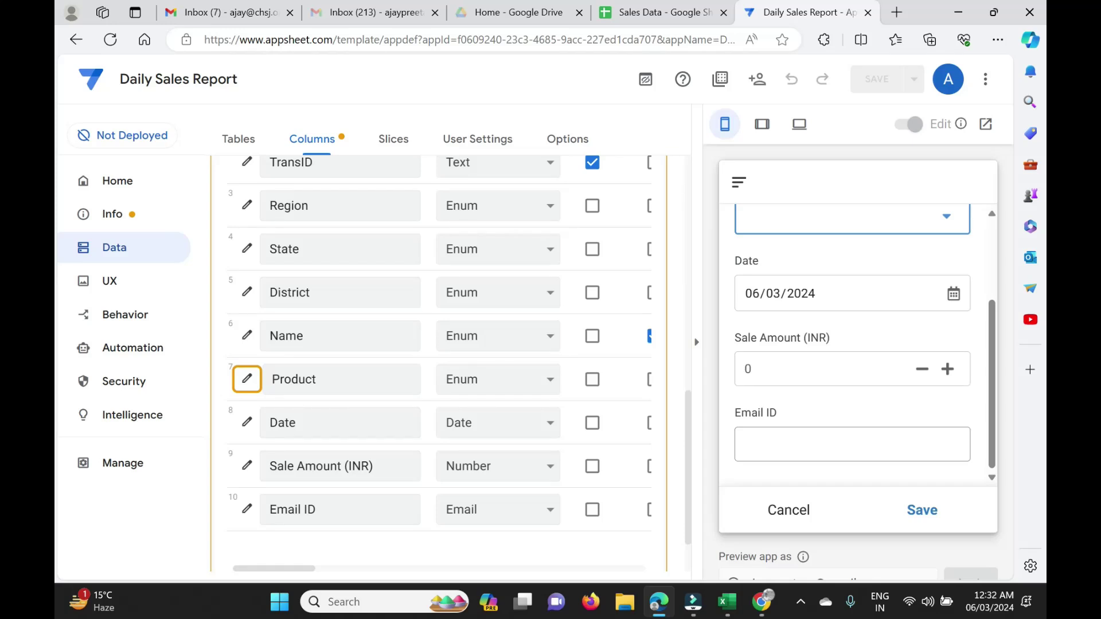
Toggle the Email ID field's visibility off and back on, then scroll to the Initial Value column.
scroll(577, 525, "right", 5)
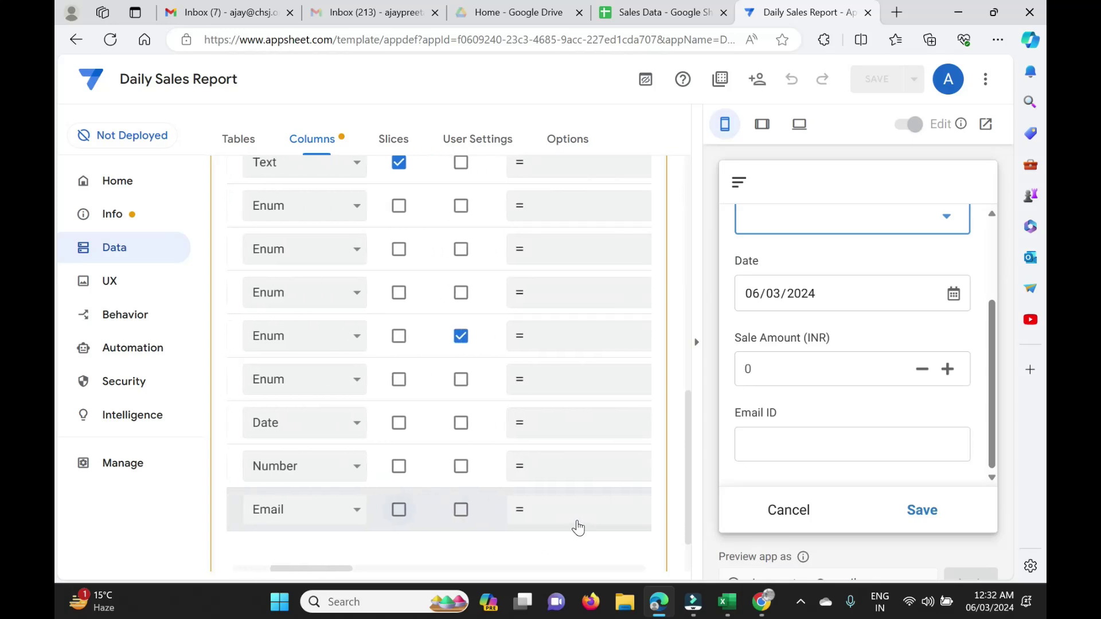
scroll(578, 528, "right", 1)
scroll(576, 525, "up", 1)
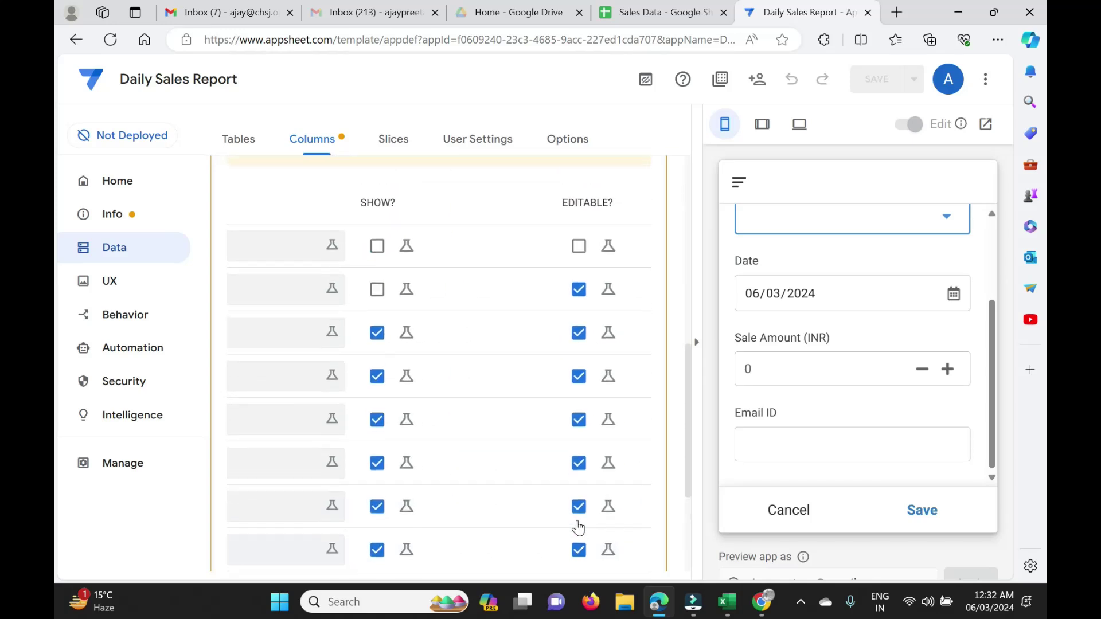
scroll(577, 525, "down", 3)
left_click(377, 447)
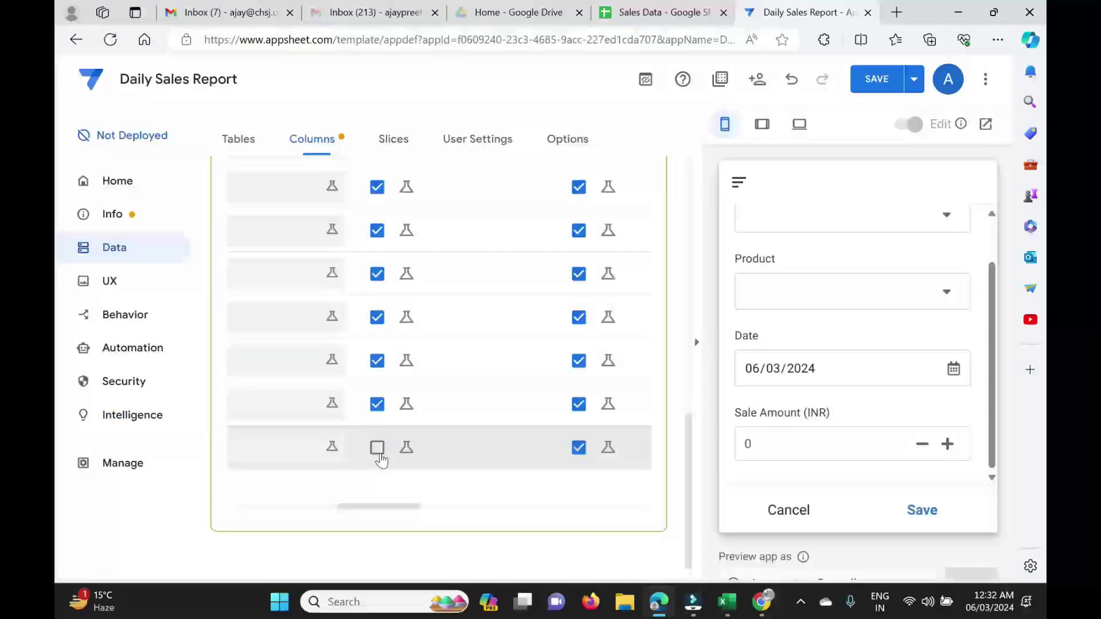
left_click(377, 448)
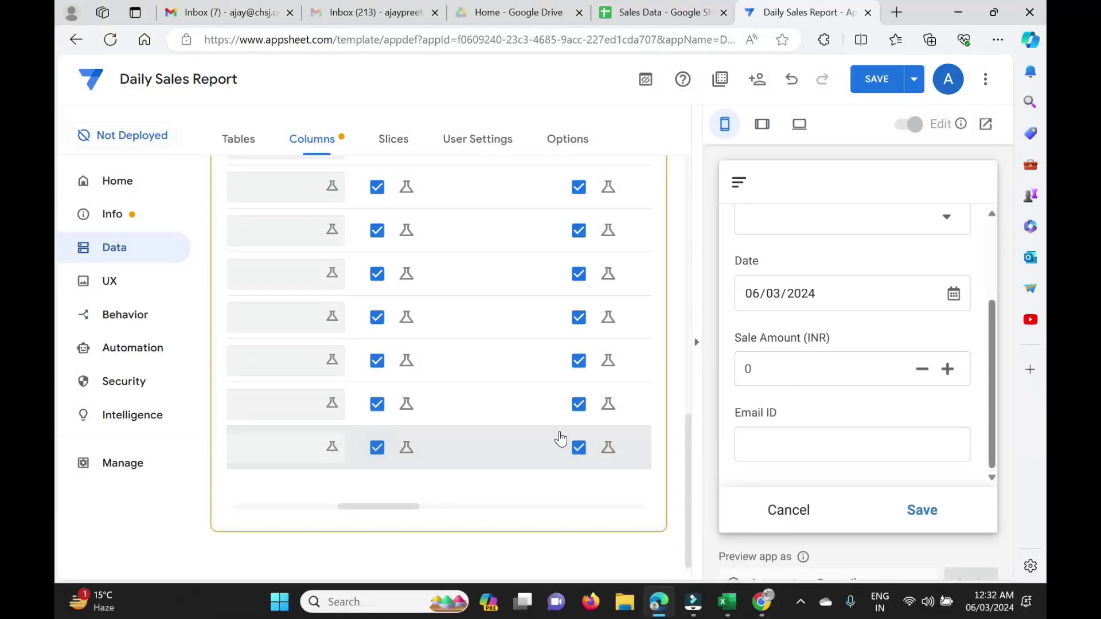
scroll(561, 438, "right", 5)
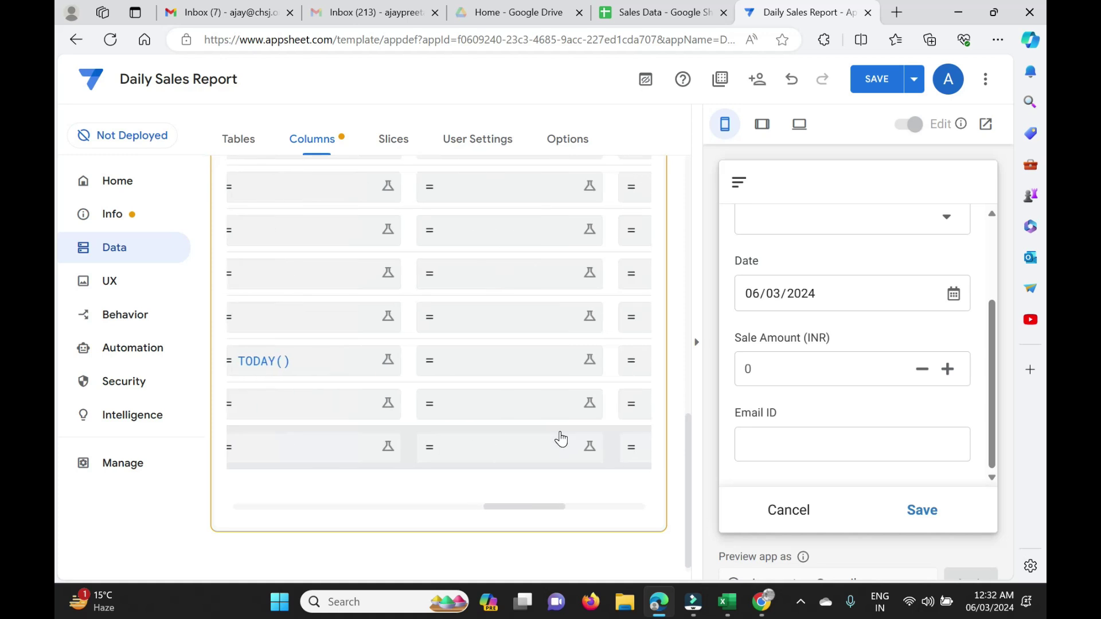
scroll(561, 439, "up", 2)
scroll(561, 439, "up", 5)
scroll(467, 376, "left", 2)
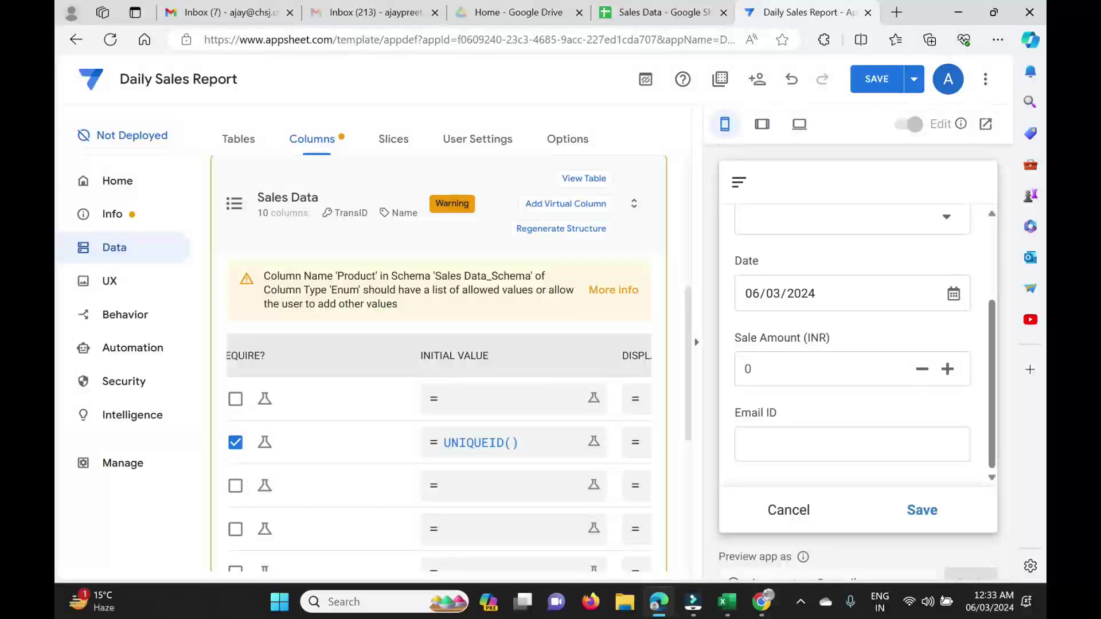
scroll(467, 356, "down", 6)
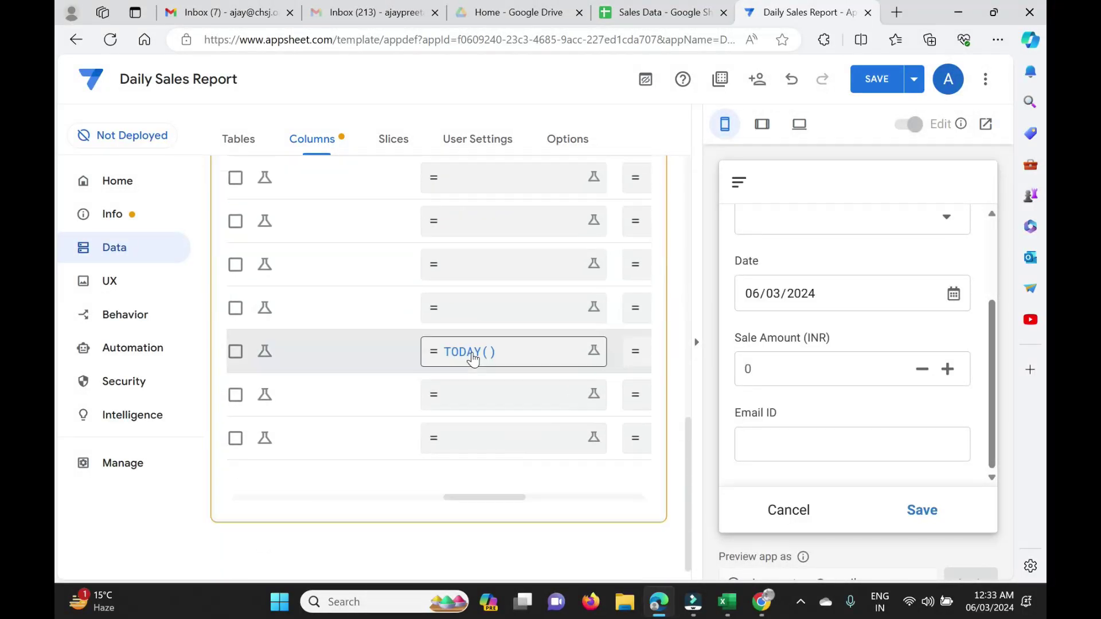
Set the Email ID column's initial value to useremail() and save the expression.
left_click(476, 447)
type("u")
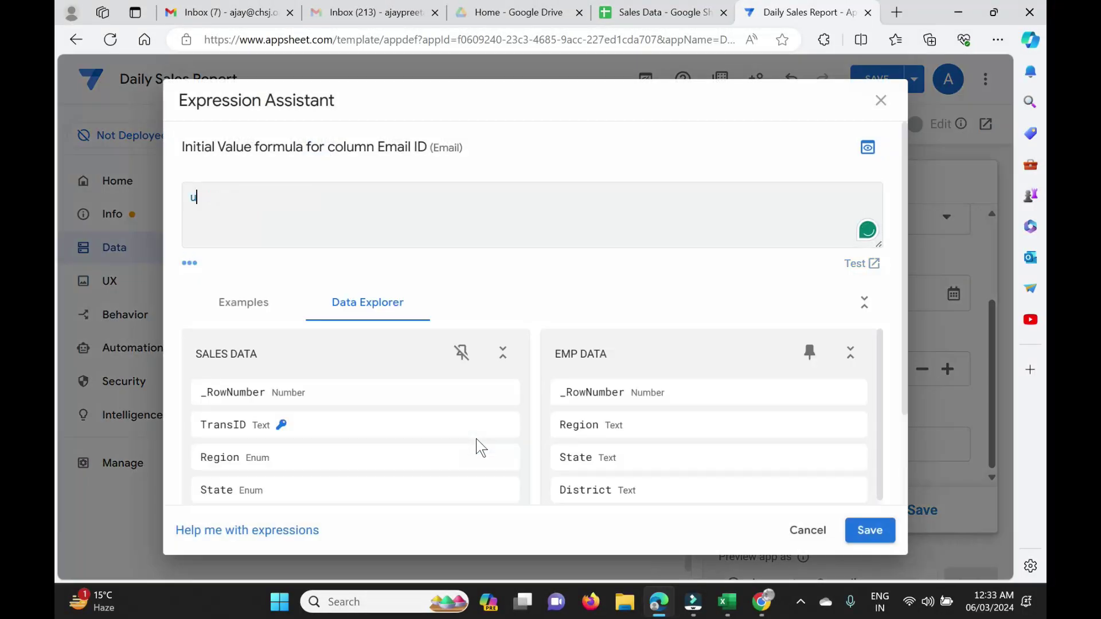
type("seremail()")
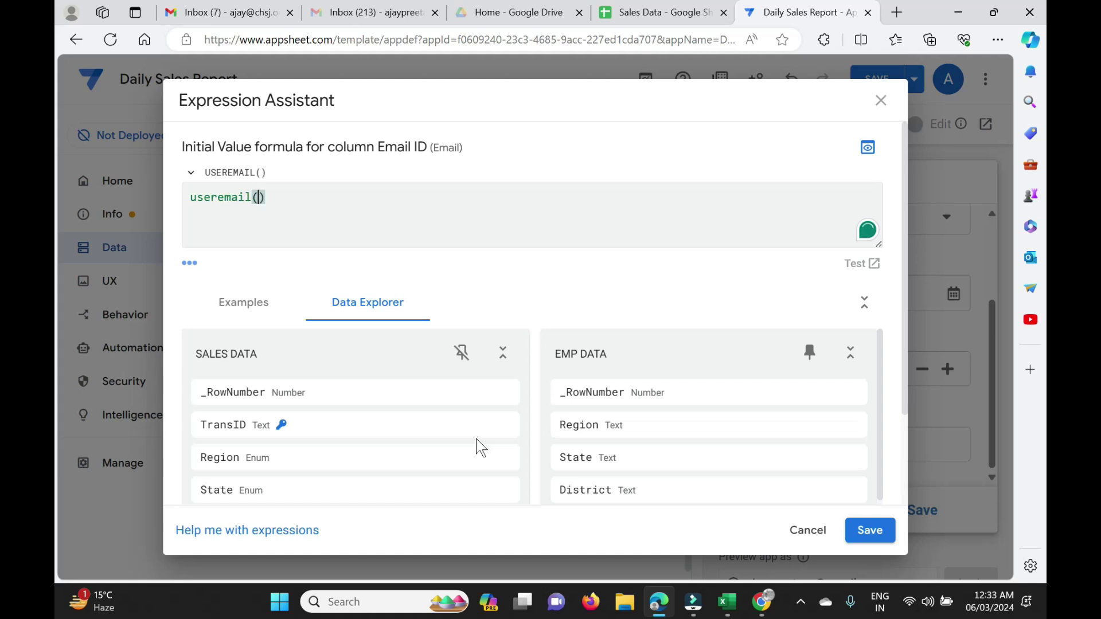
left_click(425, 274)
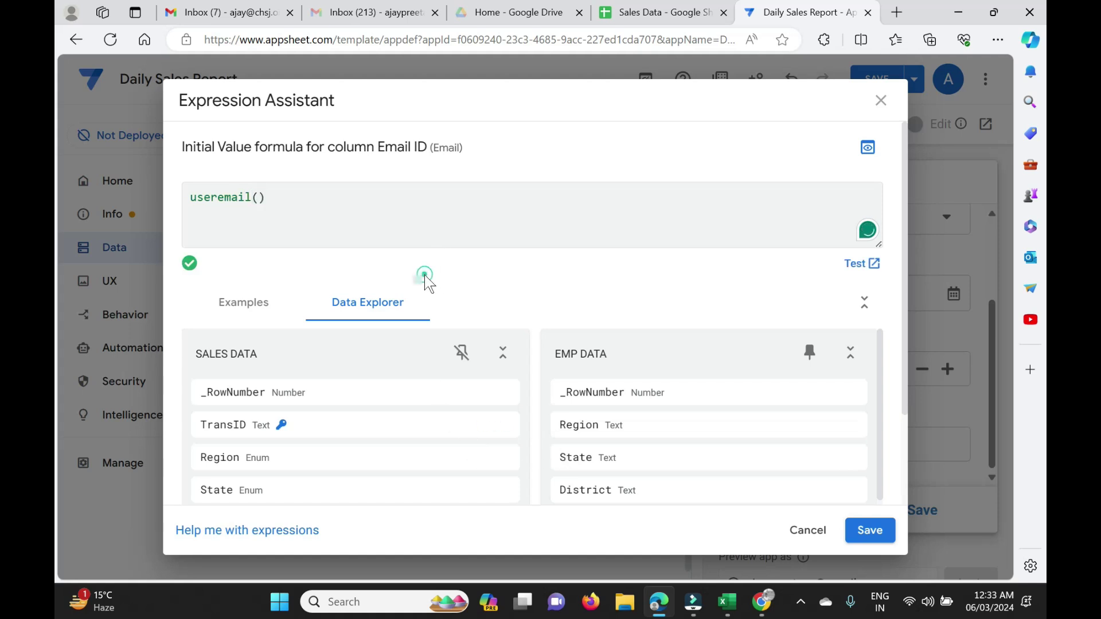
left_click(873, 534)
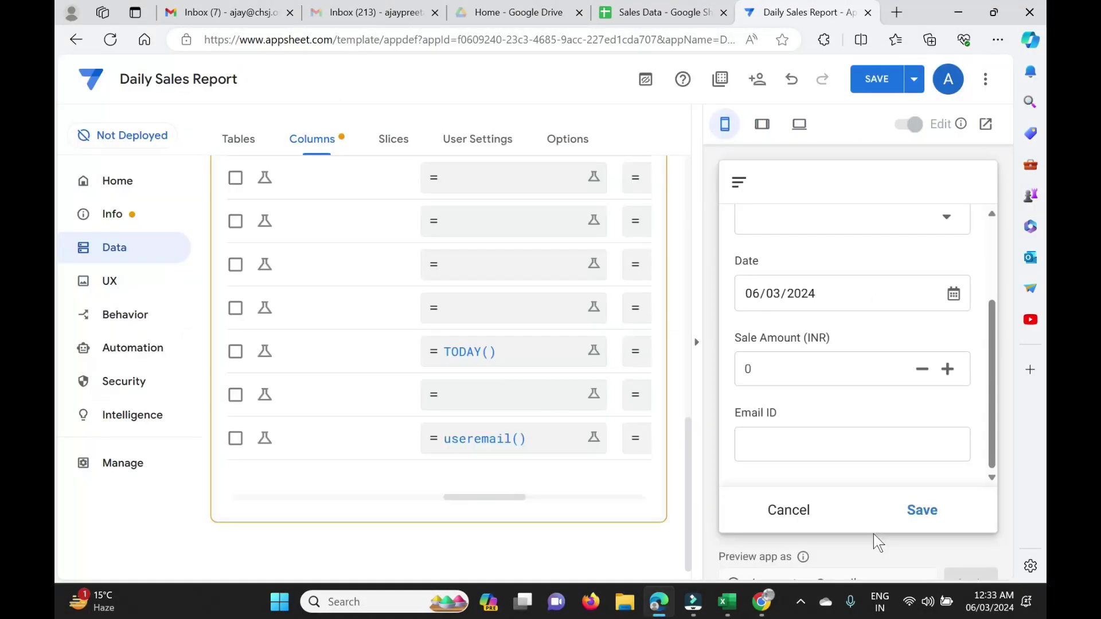
Save the app and inspect the auto-filled email address in the preview.
left_click(876, 80)
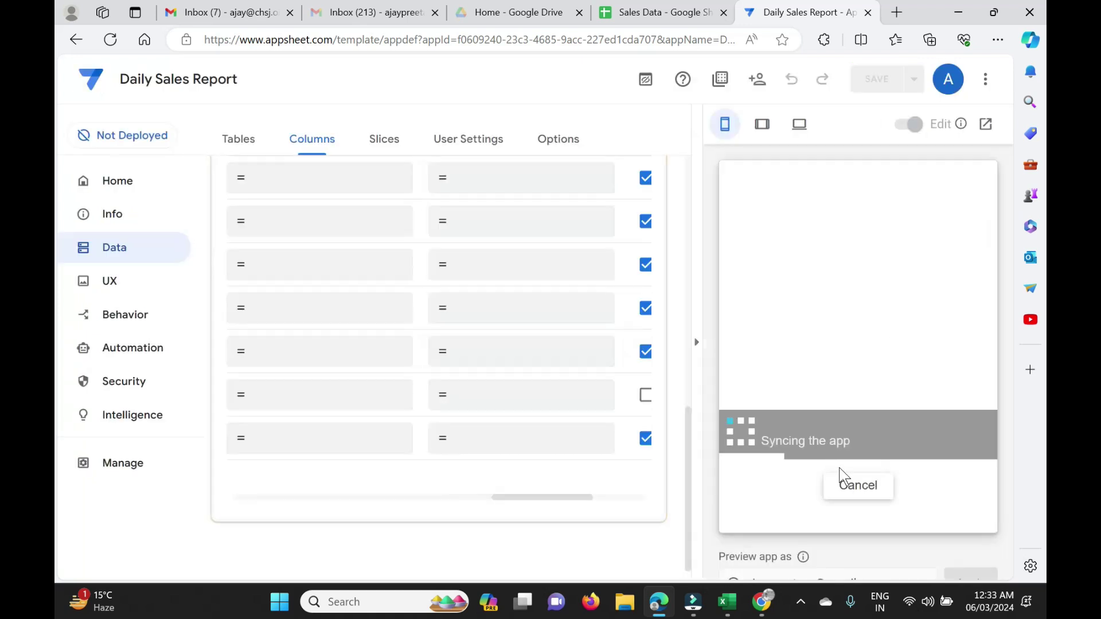
left_click_drag(755, 445, 884, 444)
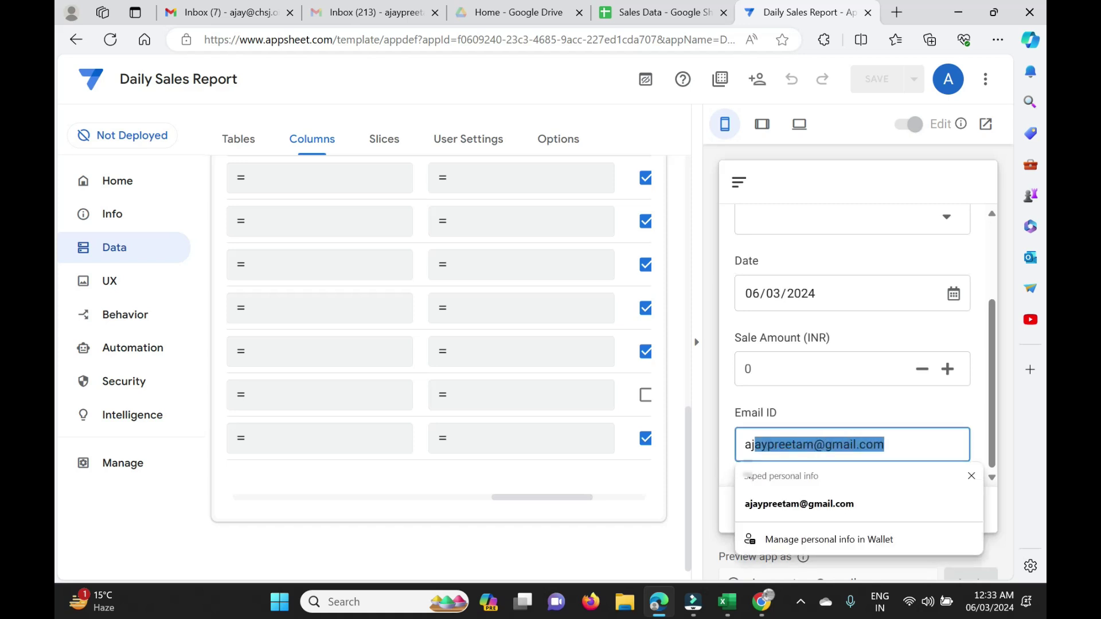
scroll(604, 424, "right", 3)
scroll(493, 435, "up", 3)
scroll(495, 439, "down", 3)
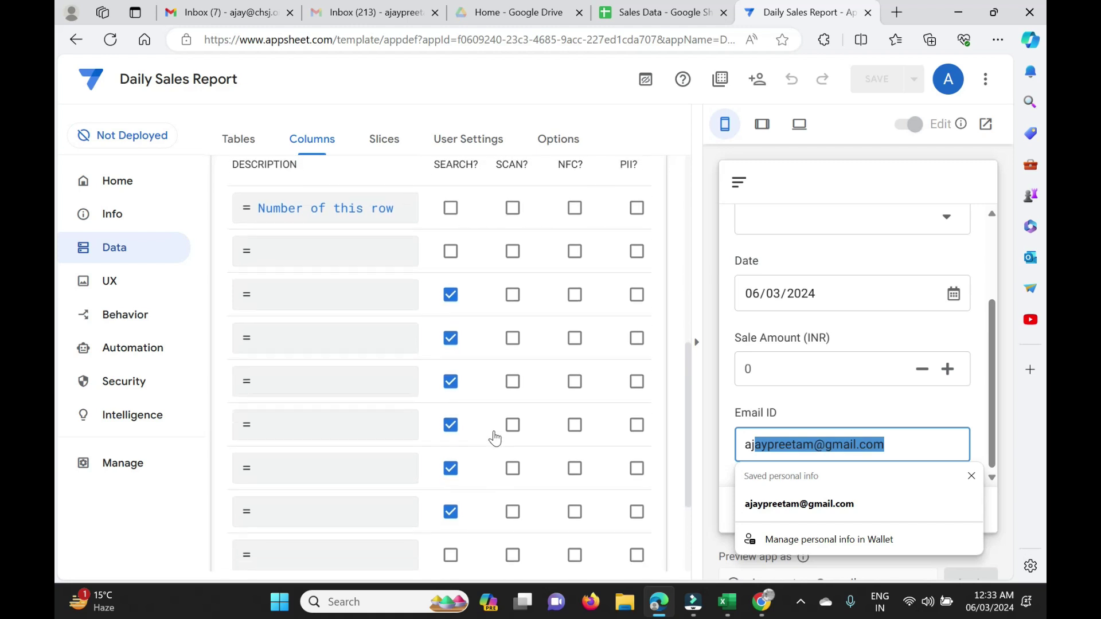
scroll(490, 435, "up", 5)
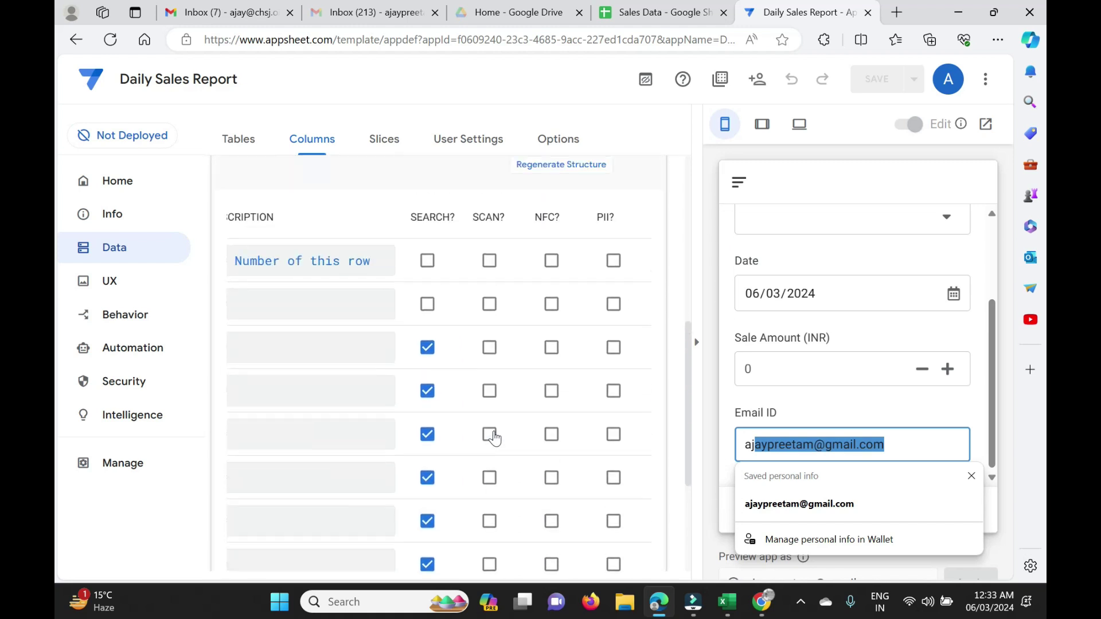
scroll(383, 356, "left", 3)
Uncheck SHOW? for the Email ID column and save the app.
scroll(382, 356, "left", 5)
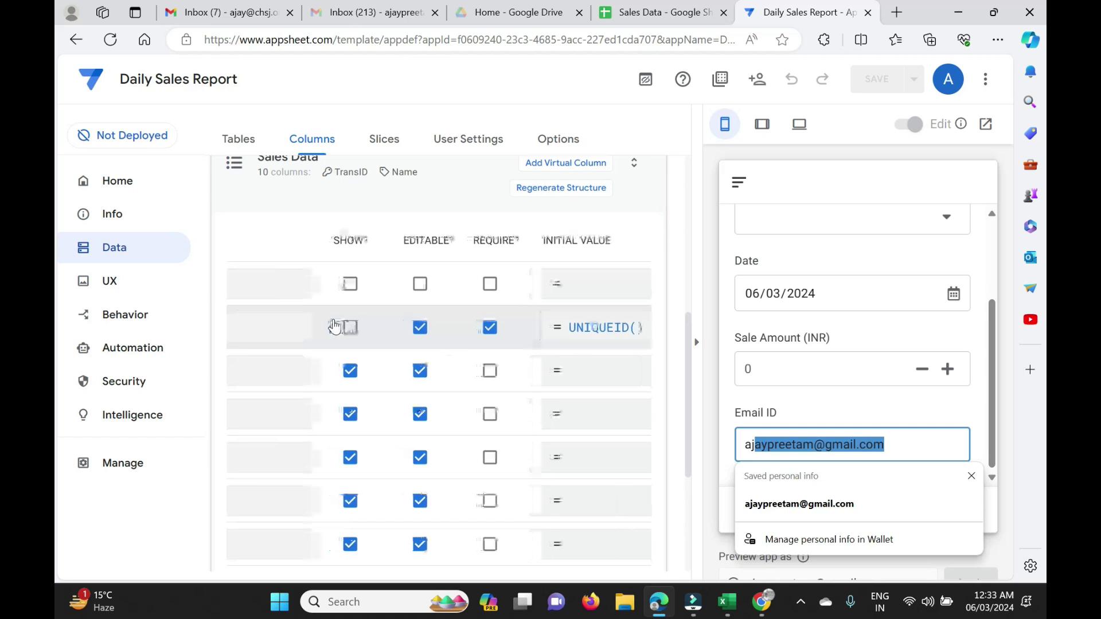
scroll(347, 413, "down", 3)
left_click(350, 438)
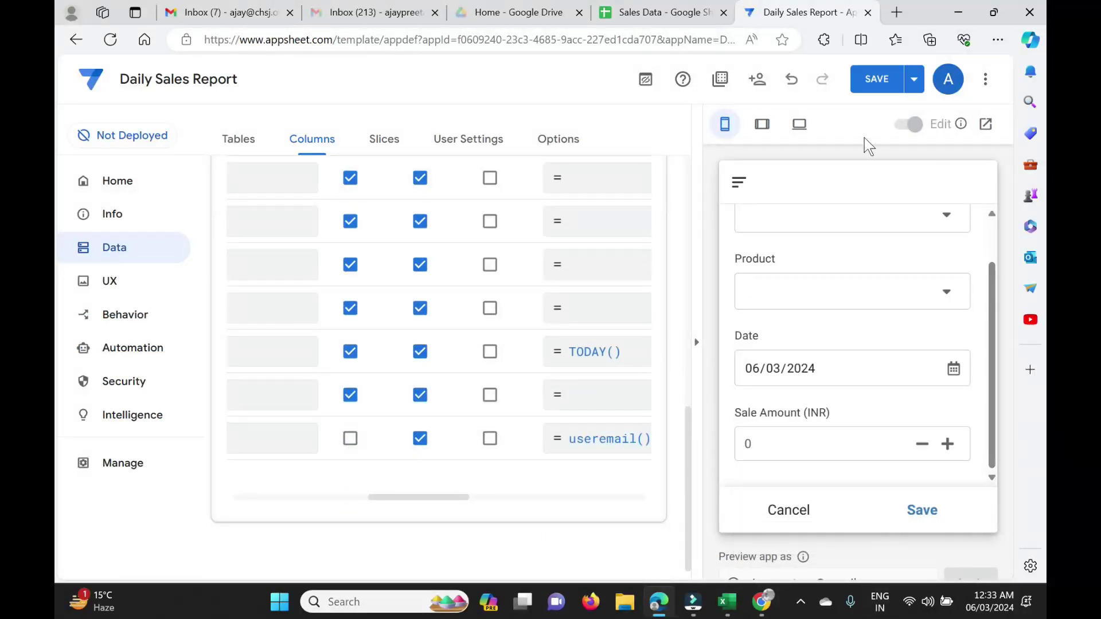
left_click(877, 79)
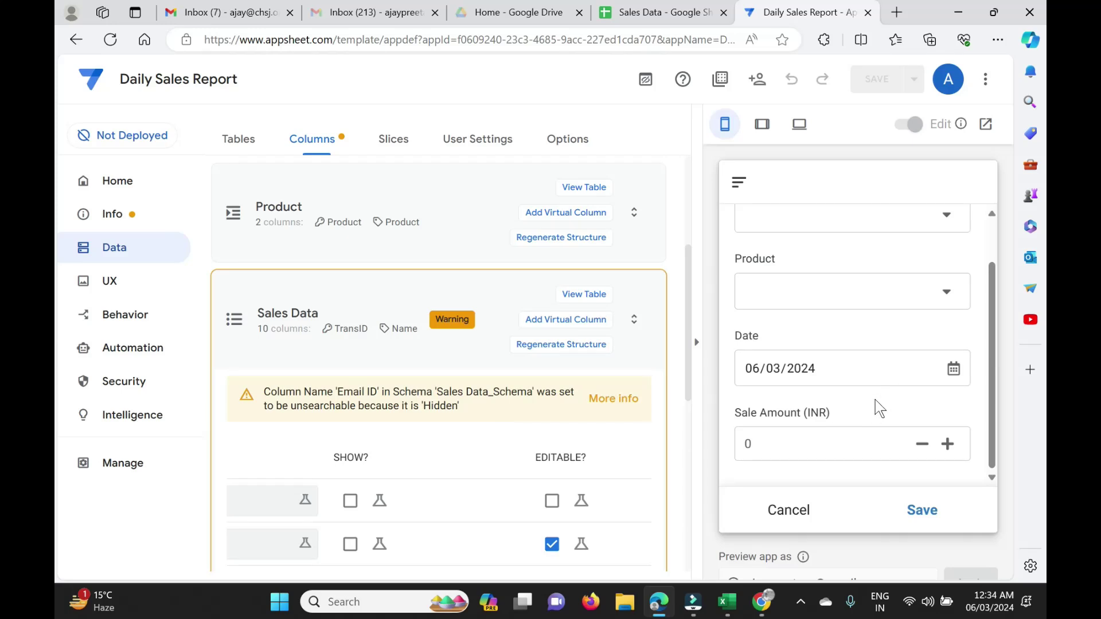
In the preview form, choose region North, state Punjab and district Ludhiana.
scroll(839, 312, "up", 2)
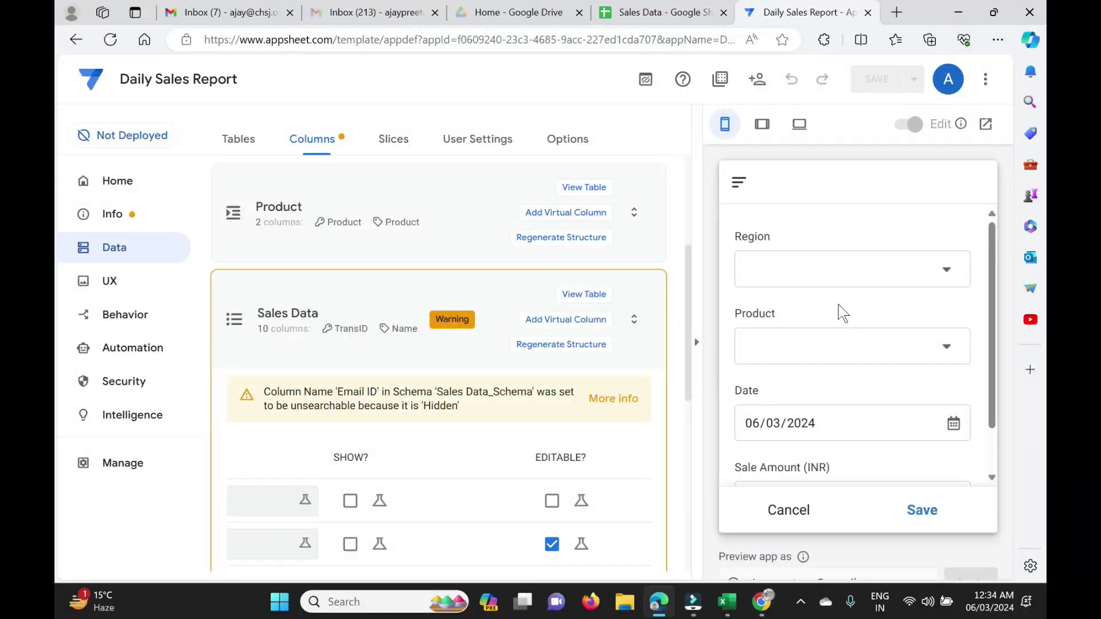
left_click(946, 271)
left_click(770, 300)
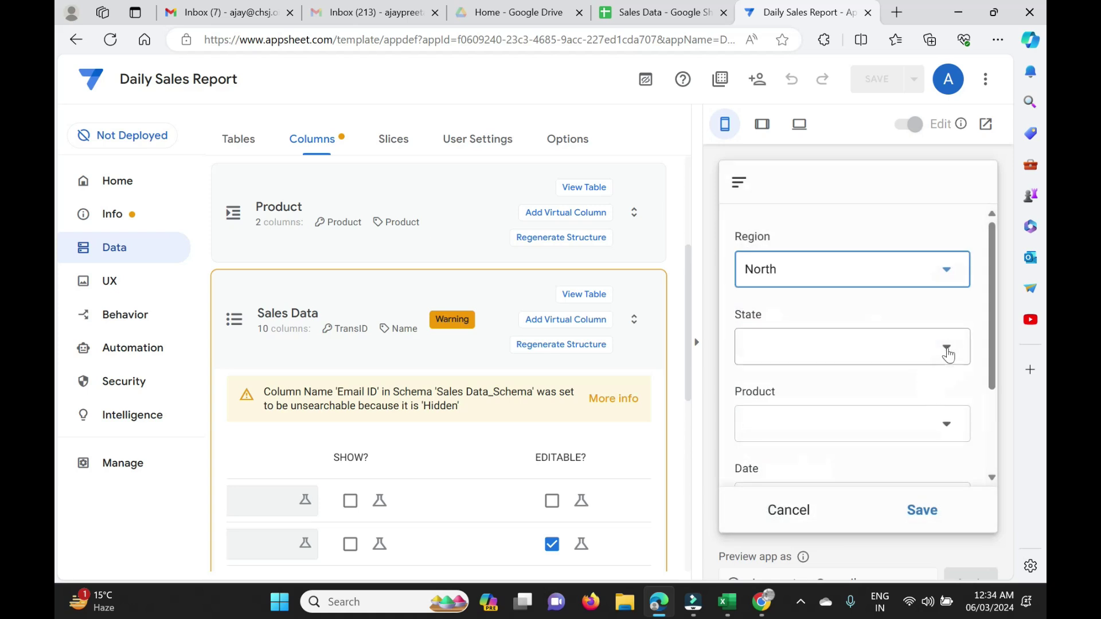
left_click(951, 351)
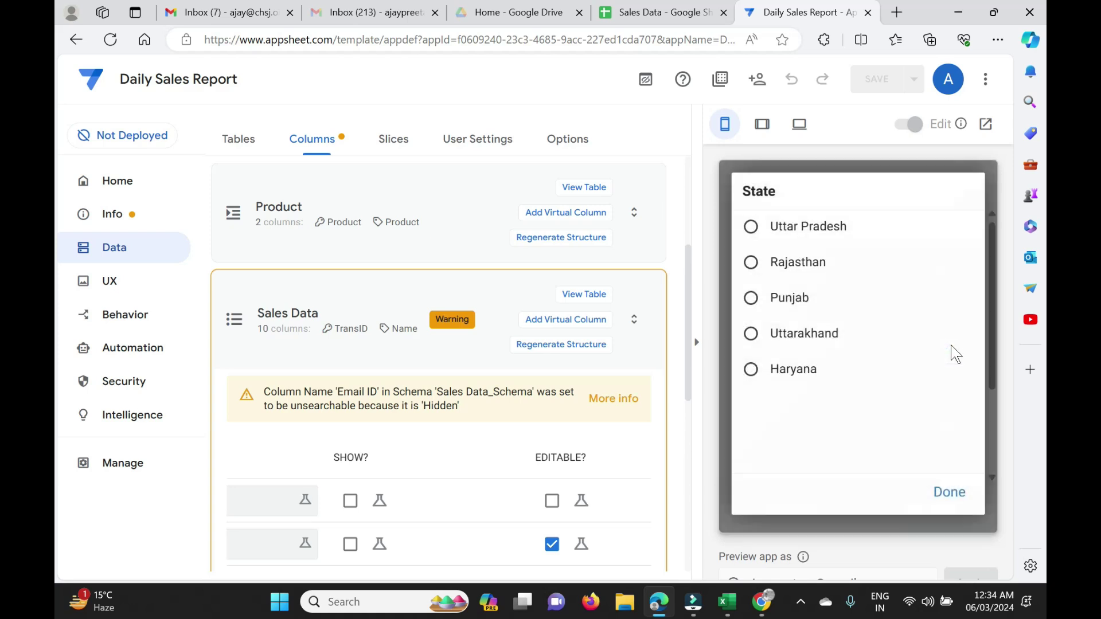
left_click(787, 304)
left_click(946, 438)
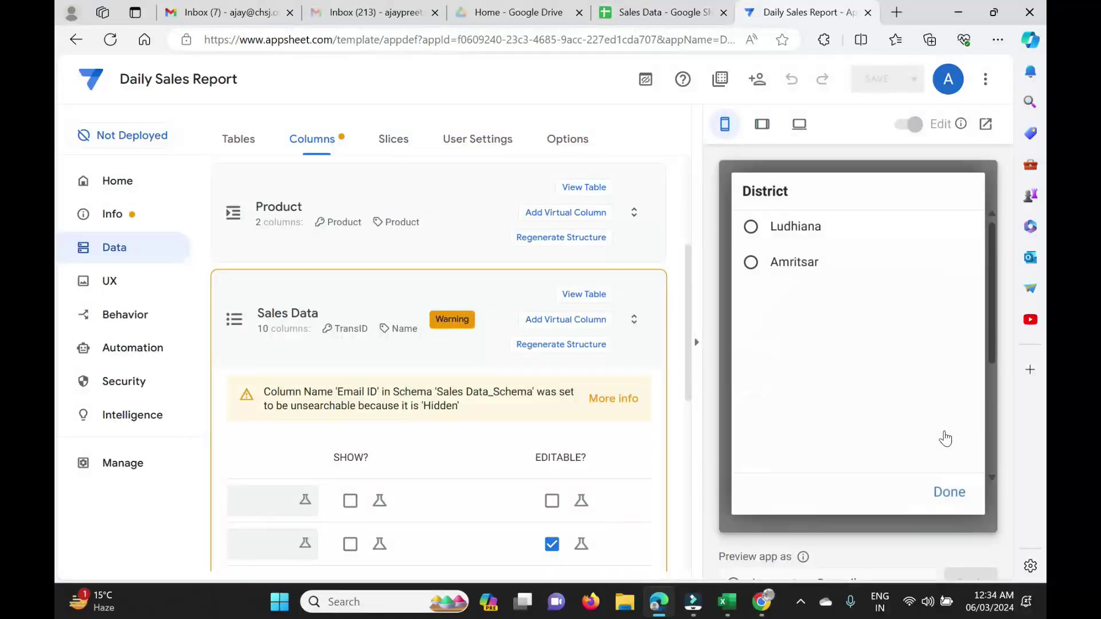
left_click(789, 230)
Pick the employee name and Product A, enter sale amount 50000, save, and switch to Google Sheets.
scroll(839, 464, "down", 3)
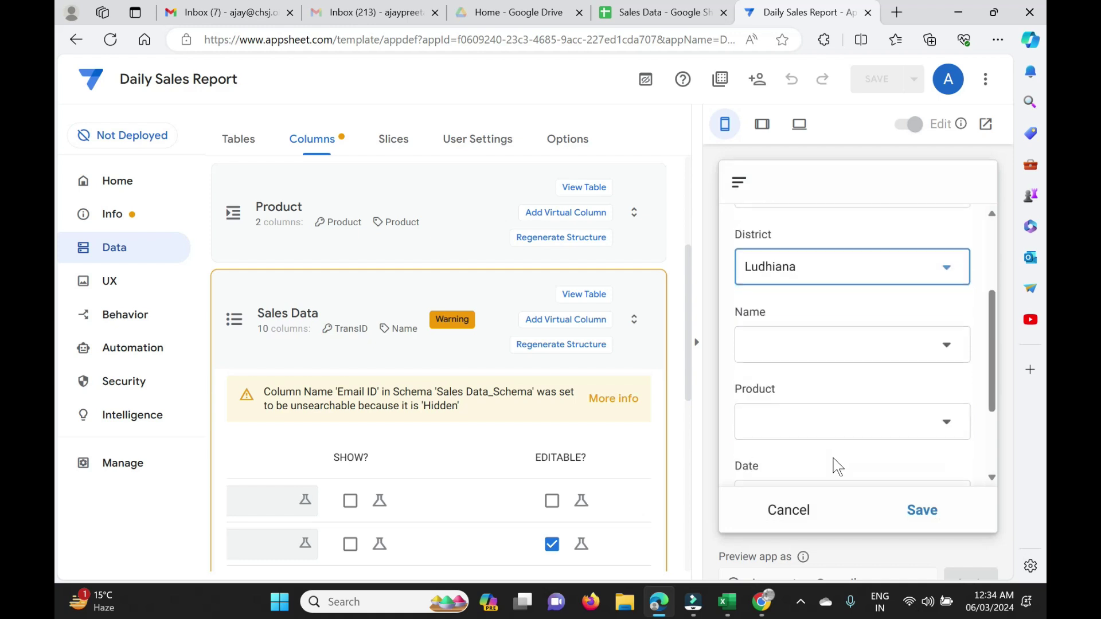
left_click(873, 342)
left_click(793, 232)
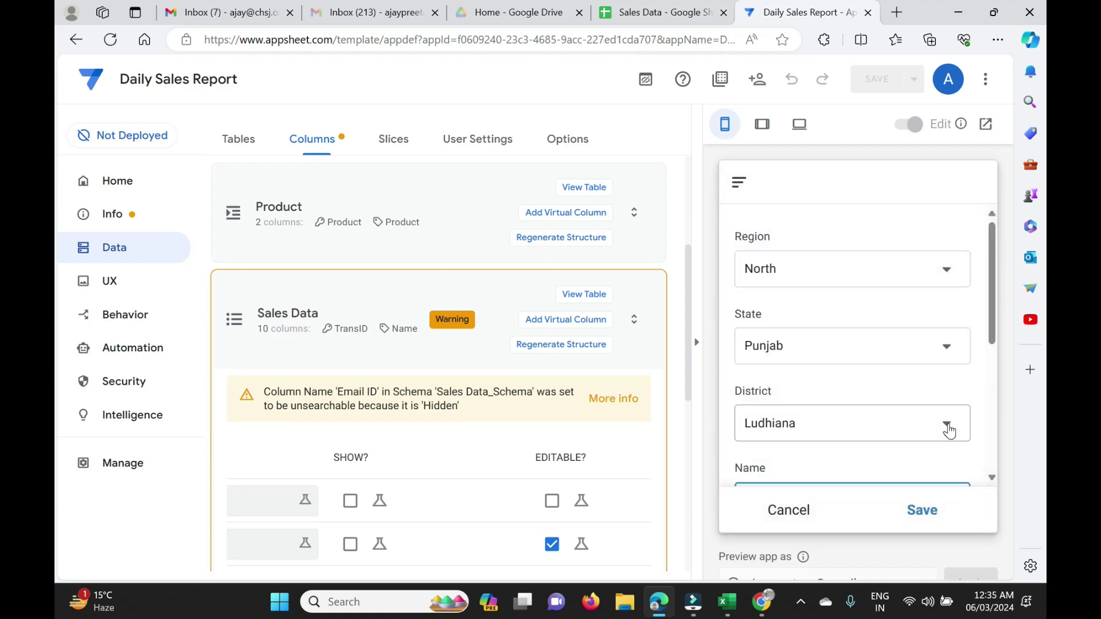
left_click(947, 387)
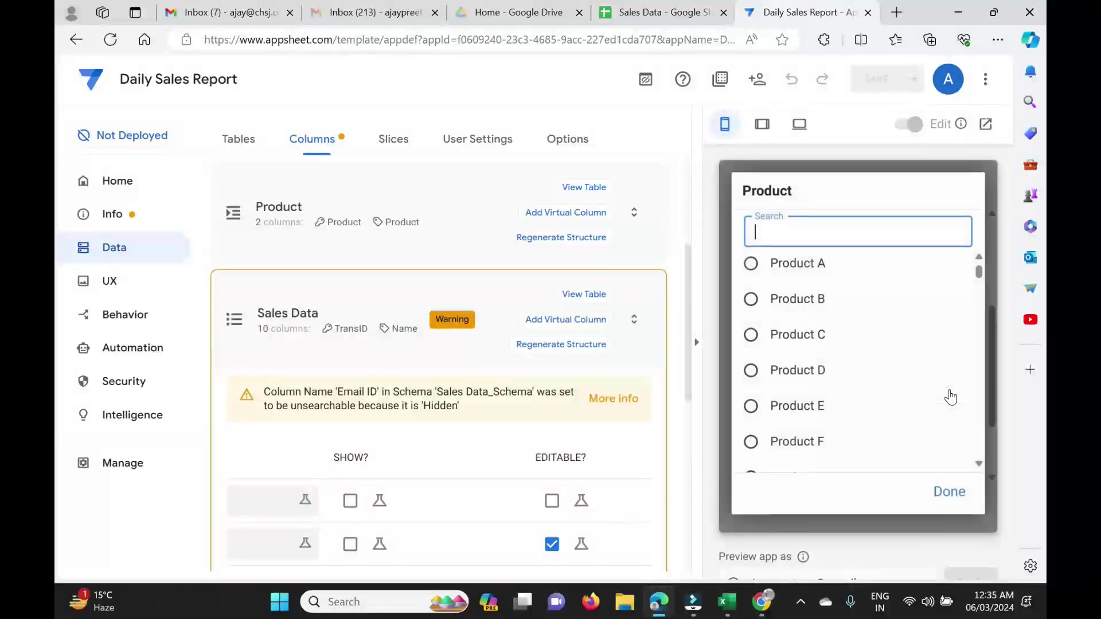
left_click(797, 264)
scroll(866, 431, "down", 2)
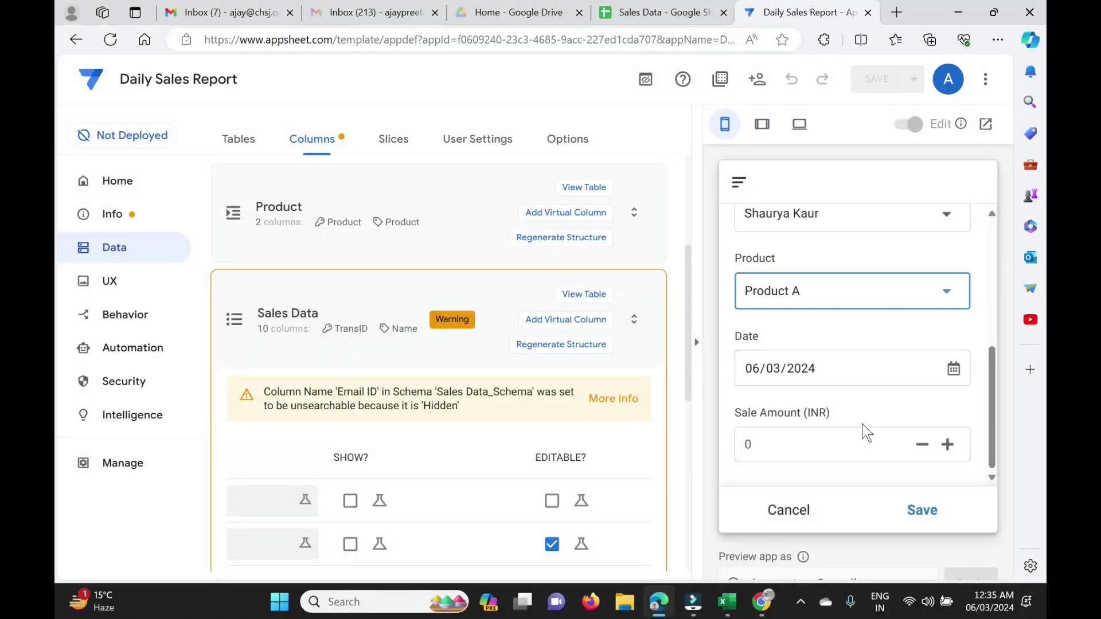
left_click(797, 445)
type("500")
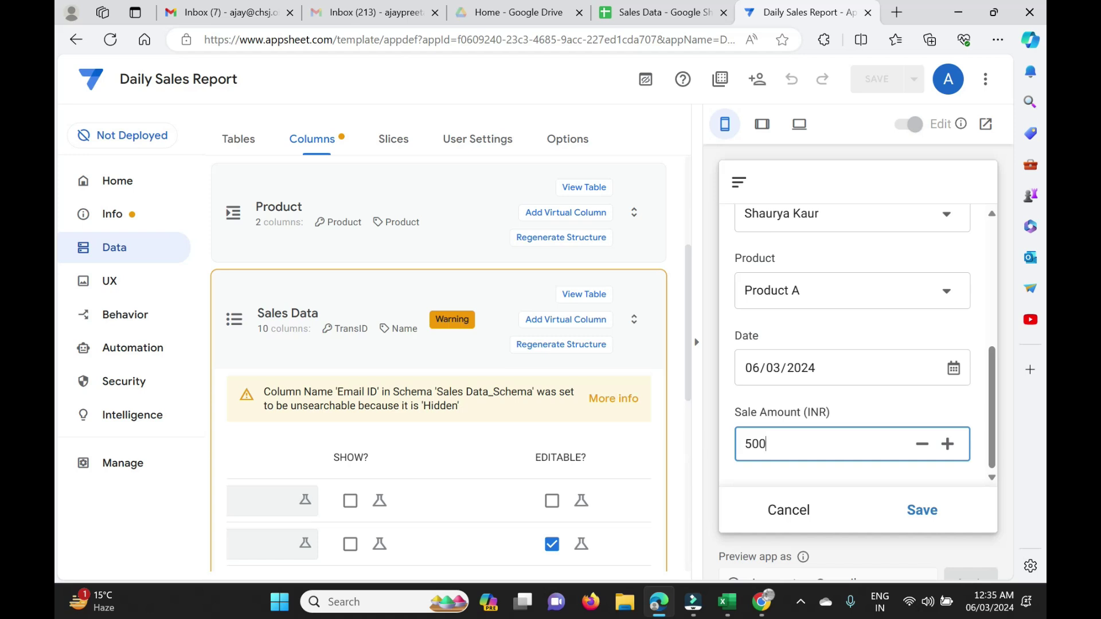
type("00")
left_click(918, 512)
left_click(916, 511)
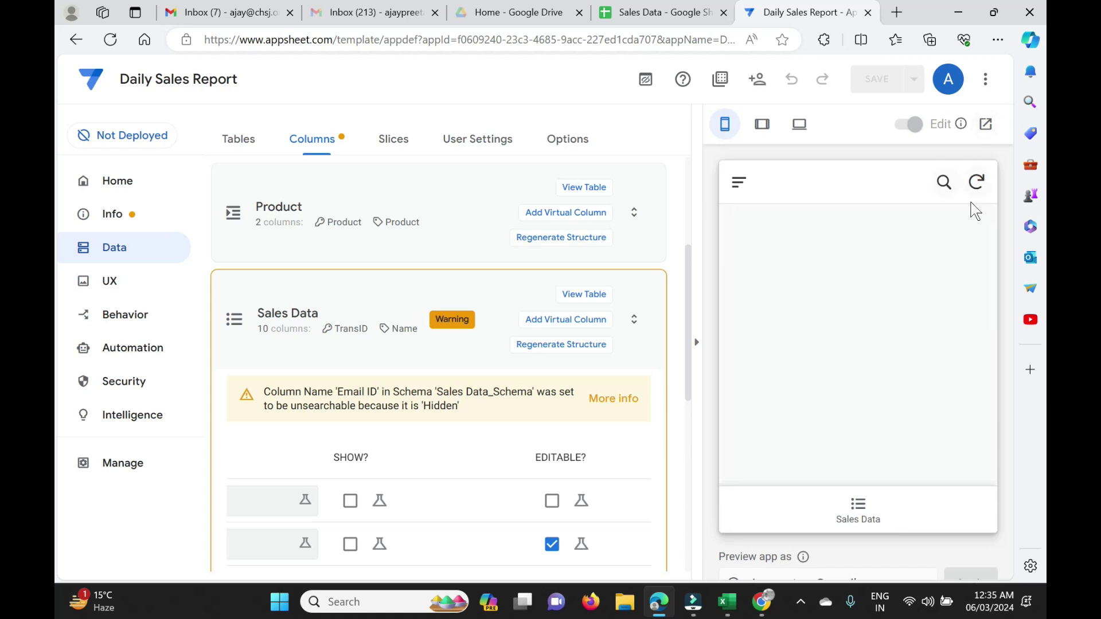
left_click(646, 16)
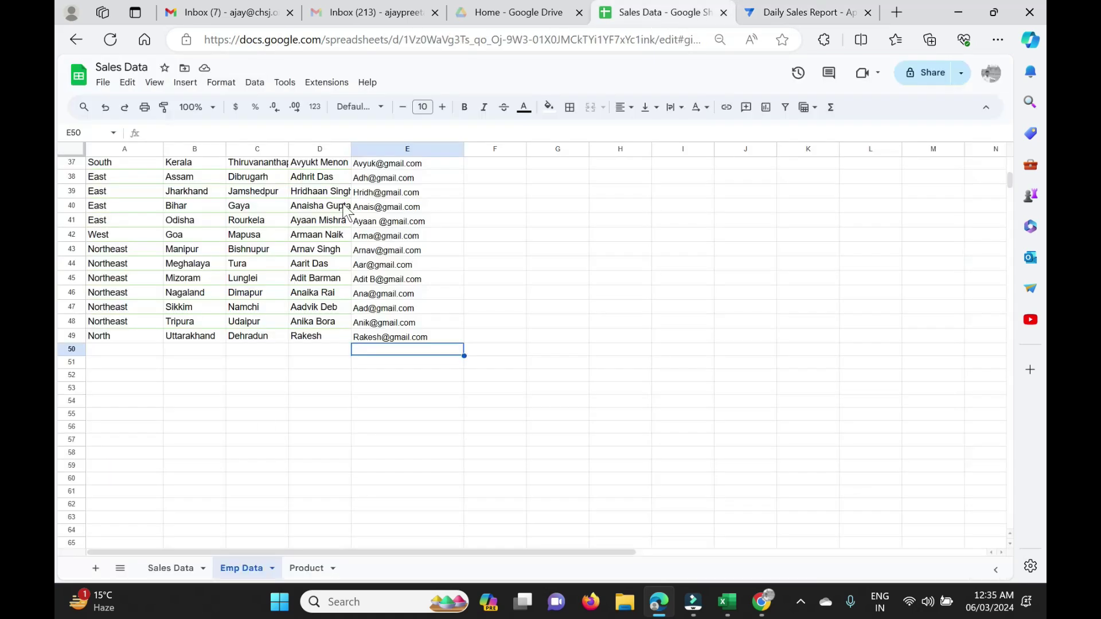
Show the Sales Data sheet to view the saved sale record.
left_click(175, 569)
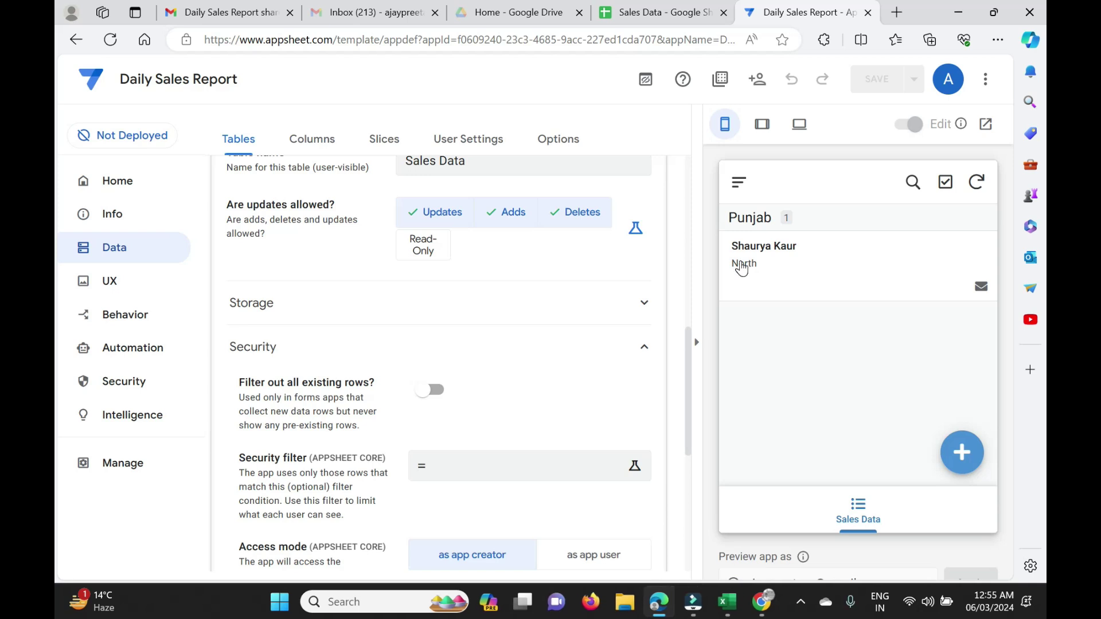
left_click(757, 81)
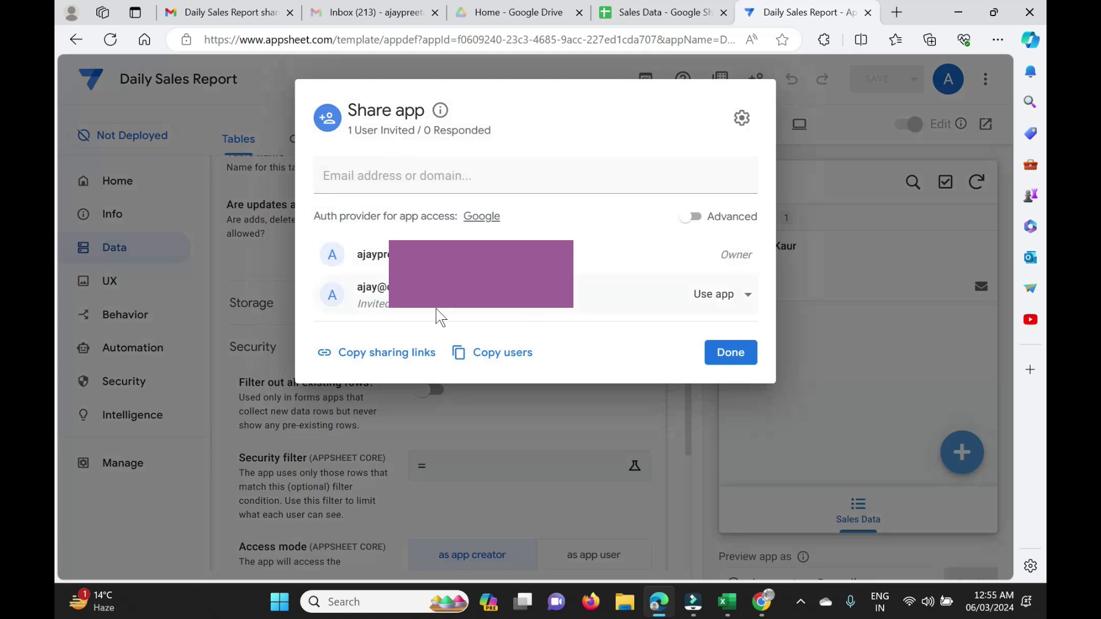
left_click(405, 177)
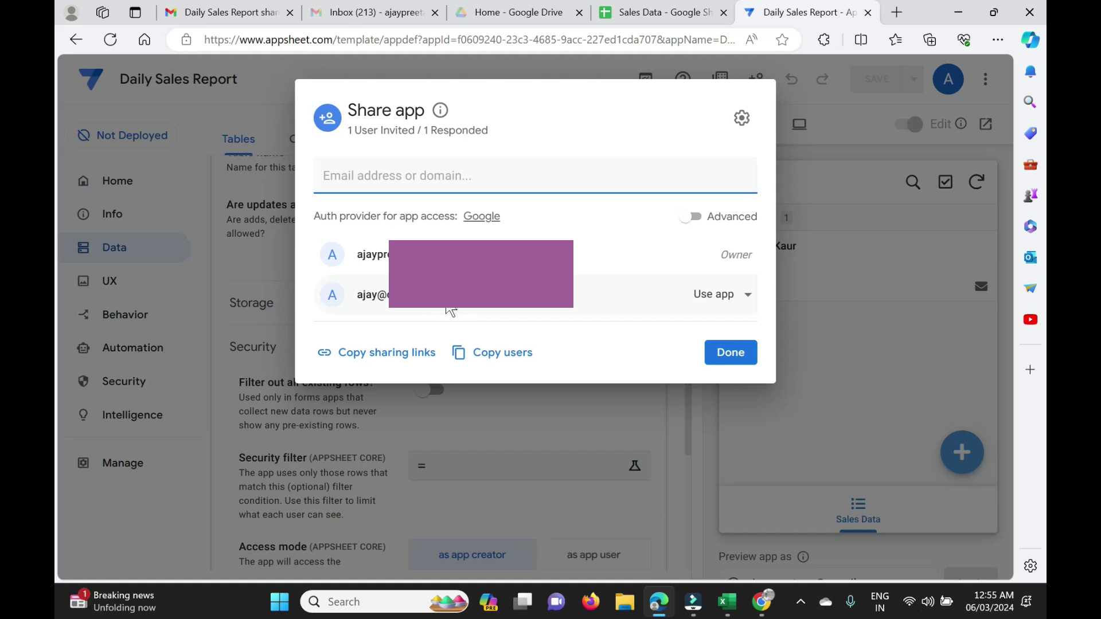
left_click(738, 355)
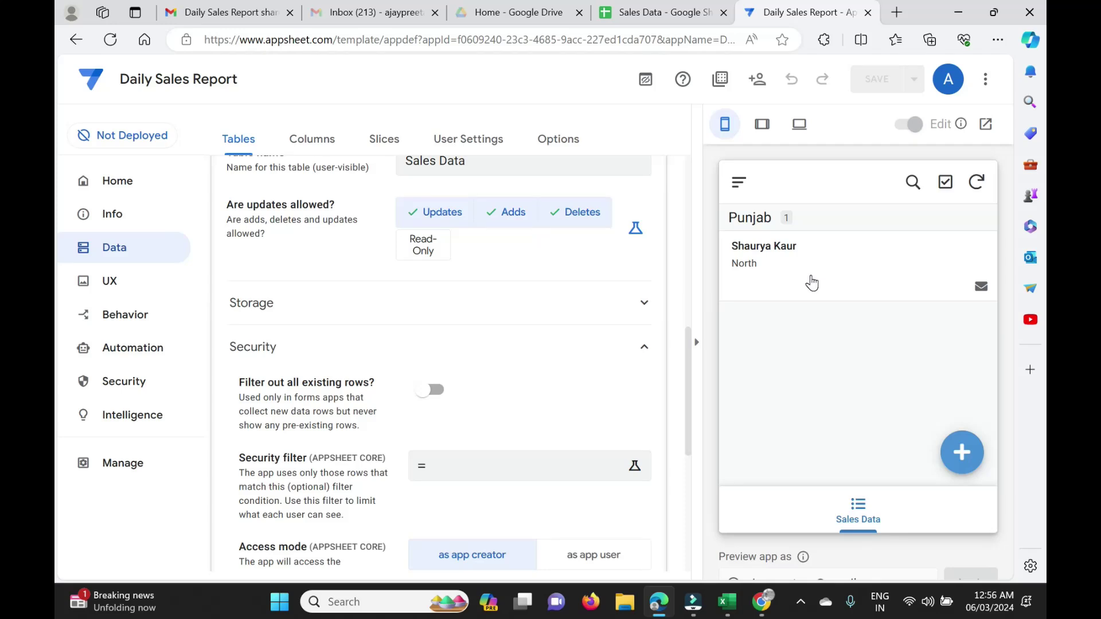
left_click(300, 141)
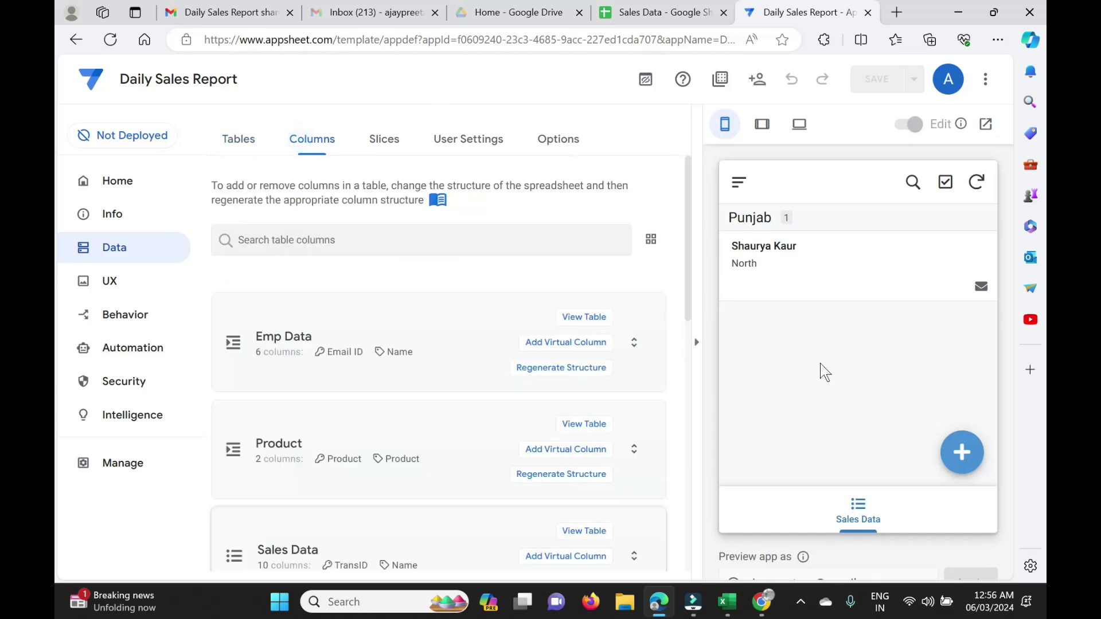
left_click(366, 508)
scroll(367, 509, "down", 3)
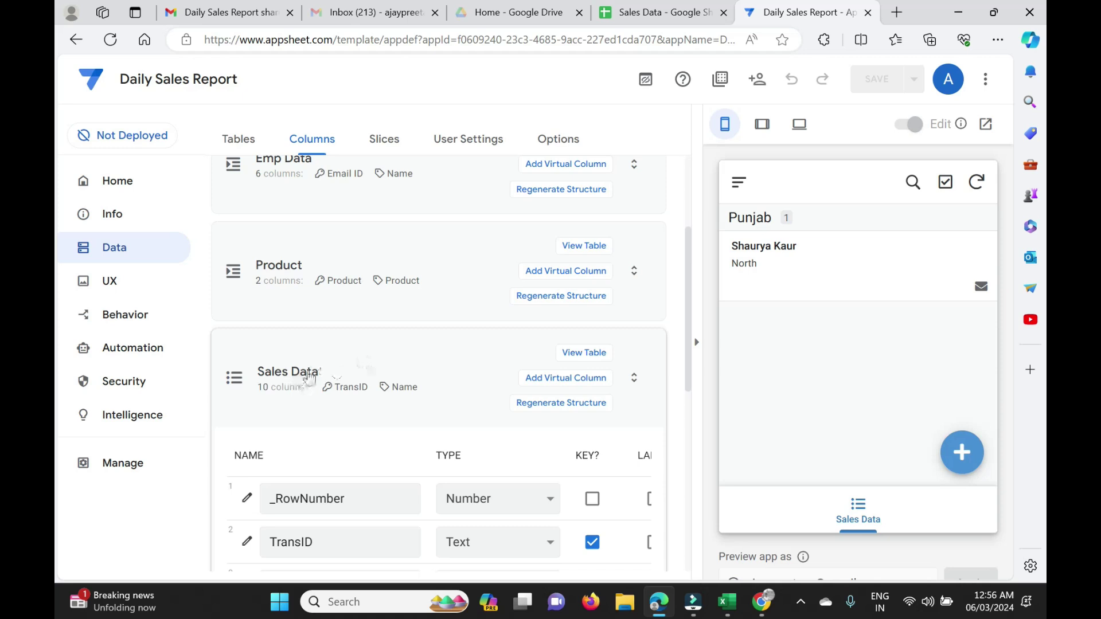
left_click(310, 374)
left_click(255, 140)
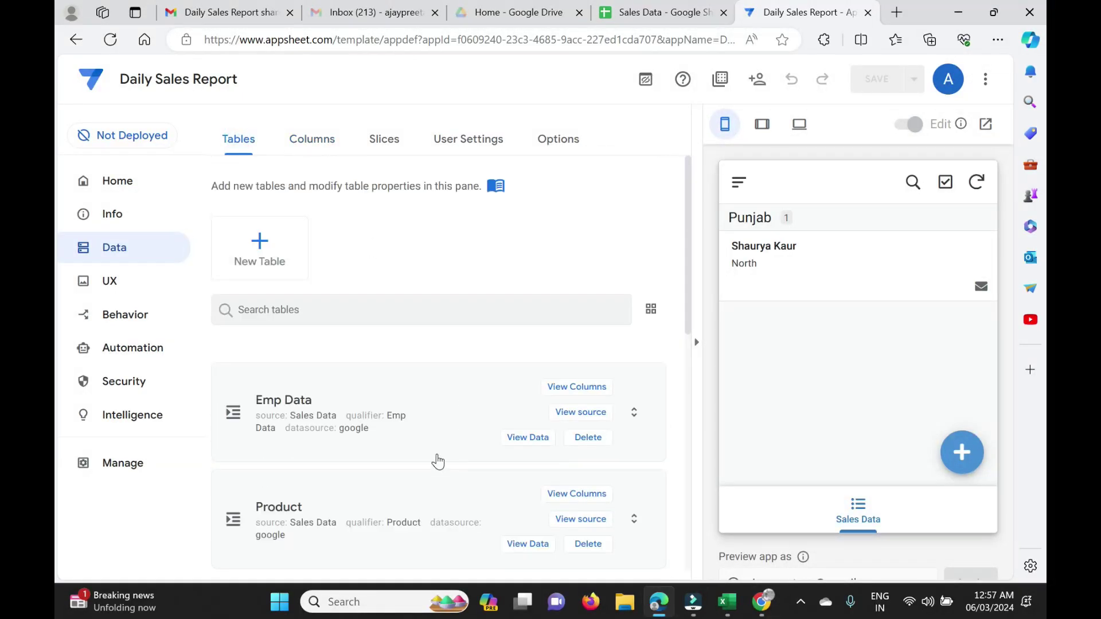
scroll(368, 402, "down", 5)
left_click(328, 358)
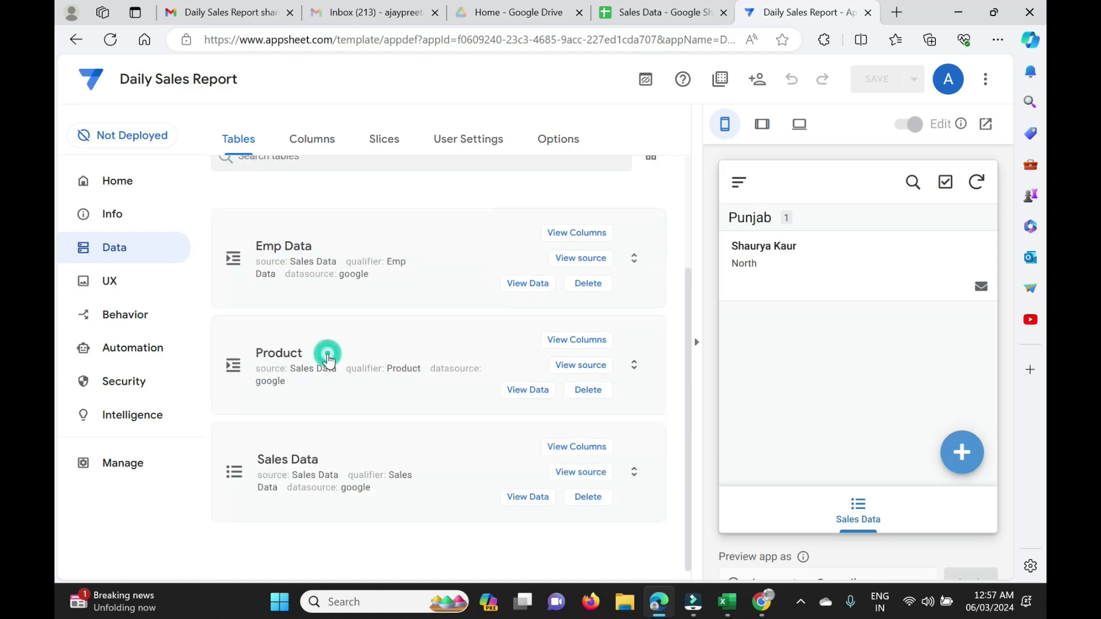
left_click(313, 462)
scroll(316, 464, "down", 3)
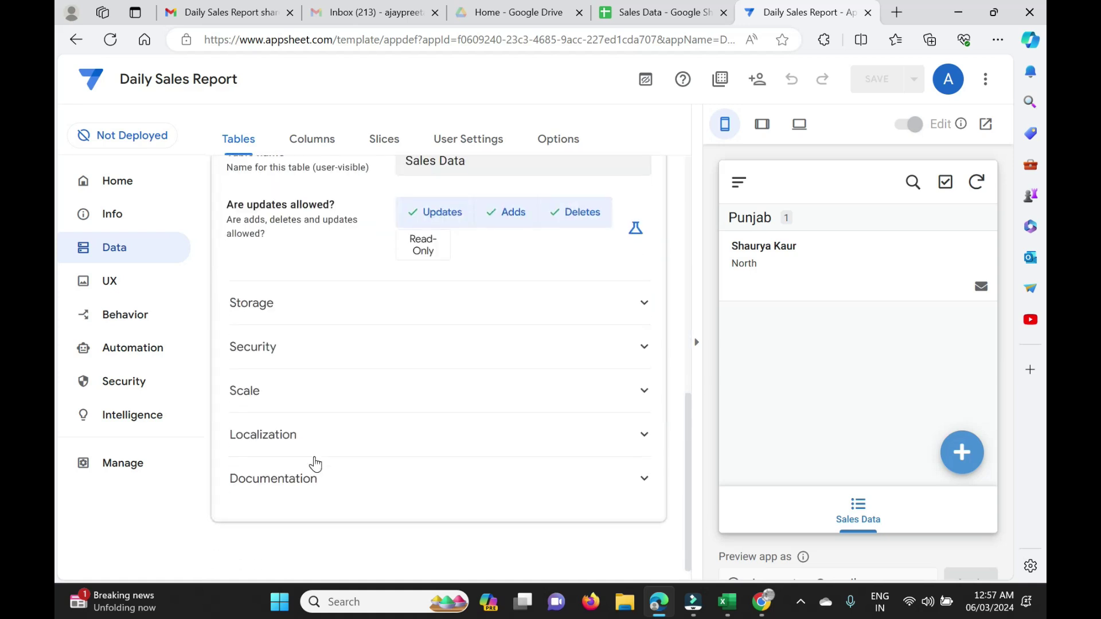
left_click(336, 349)
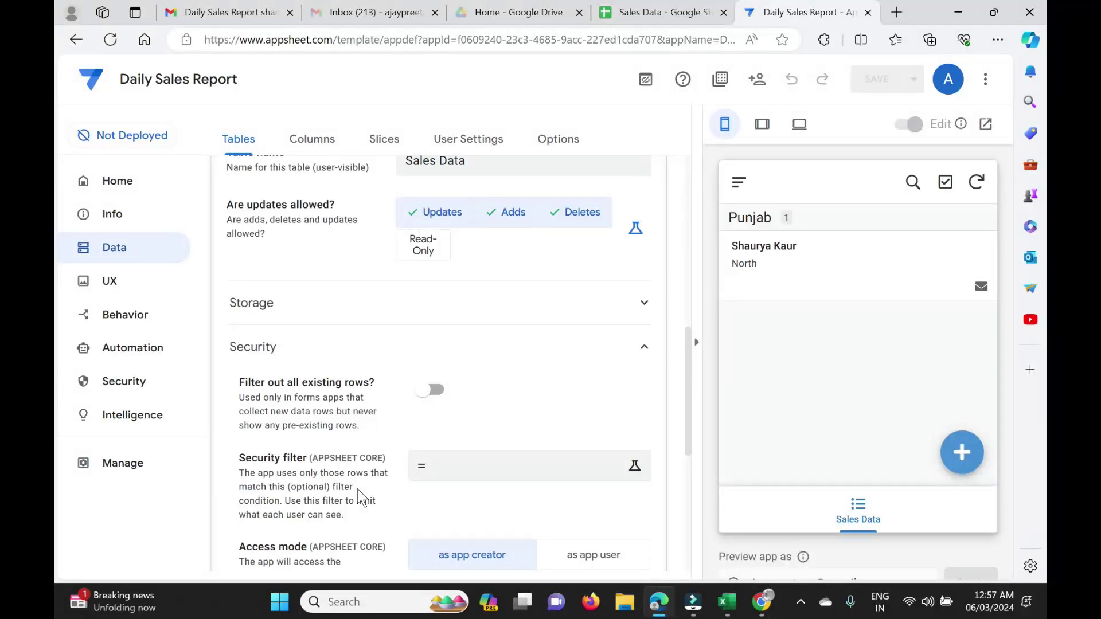
Set the Sales Data security filter to [Email ID]=USEREMAIL() and save the app.
left_click(492, 474)
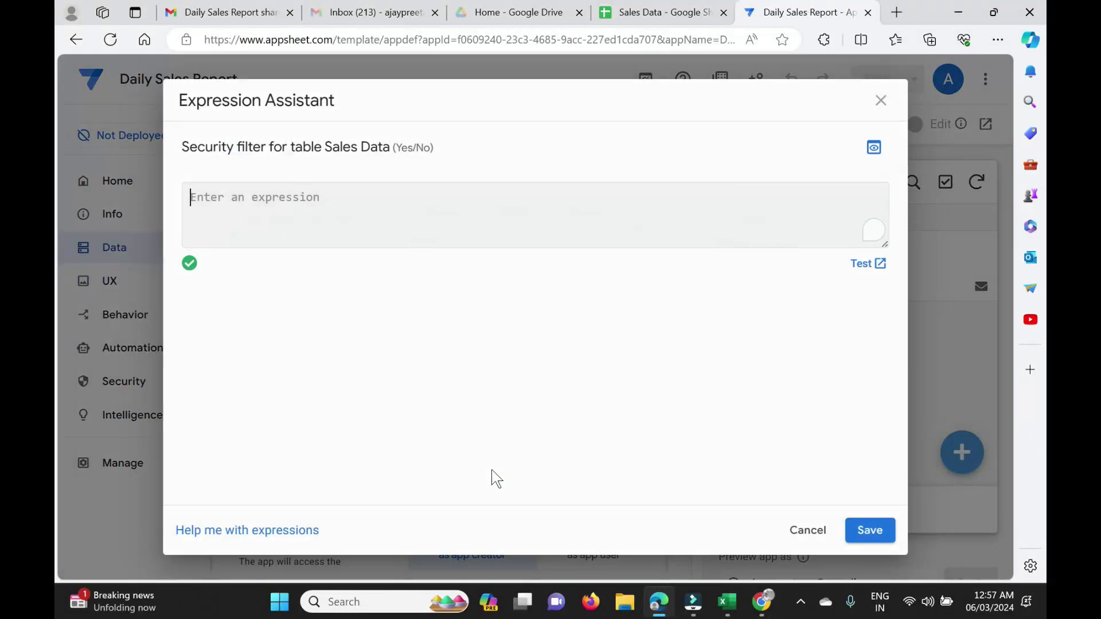
type("emai")
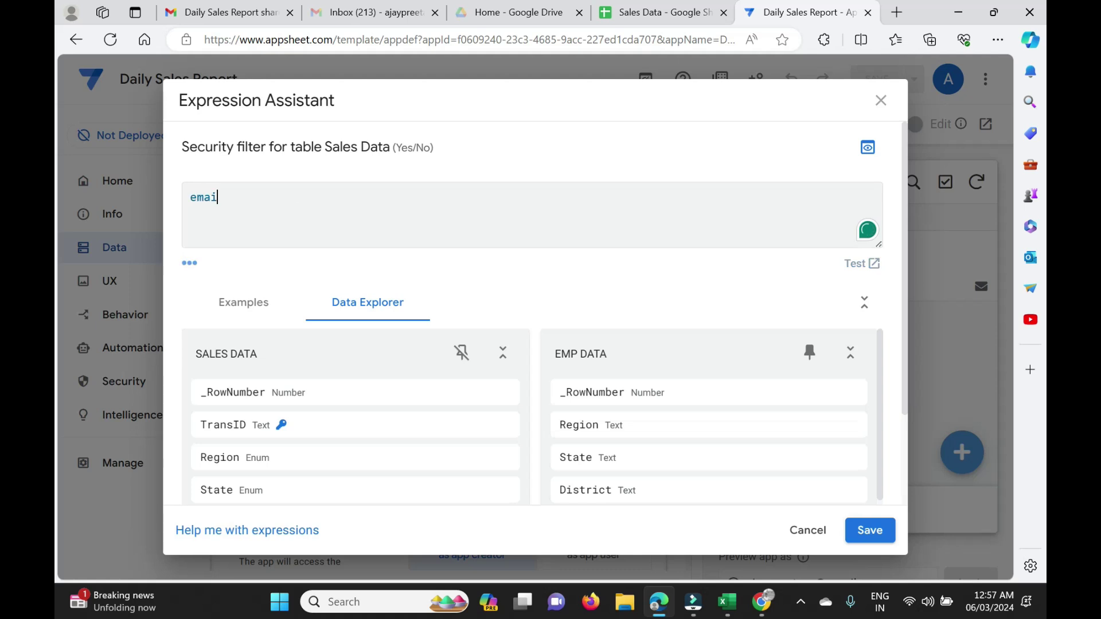
key("BackSpace")
key("BackSpace")
key("BackSpace")
key("BackSpace")
key("BackSpace")
key("BackSpace")
key("BackSpace")
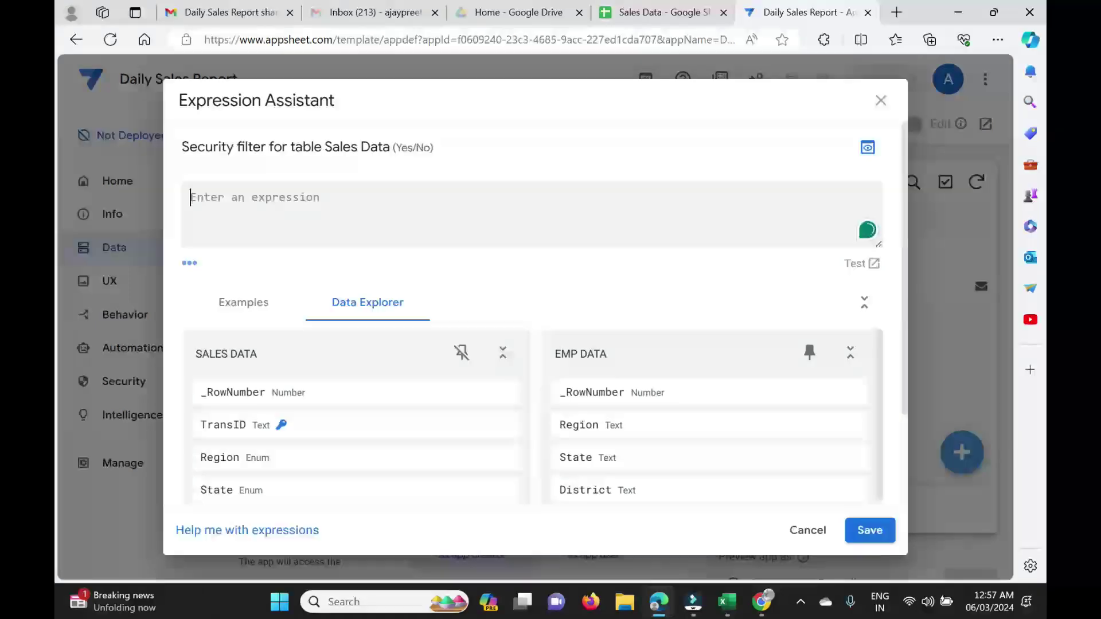
type("[email")
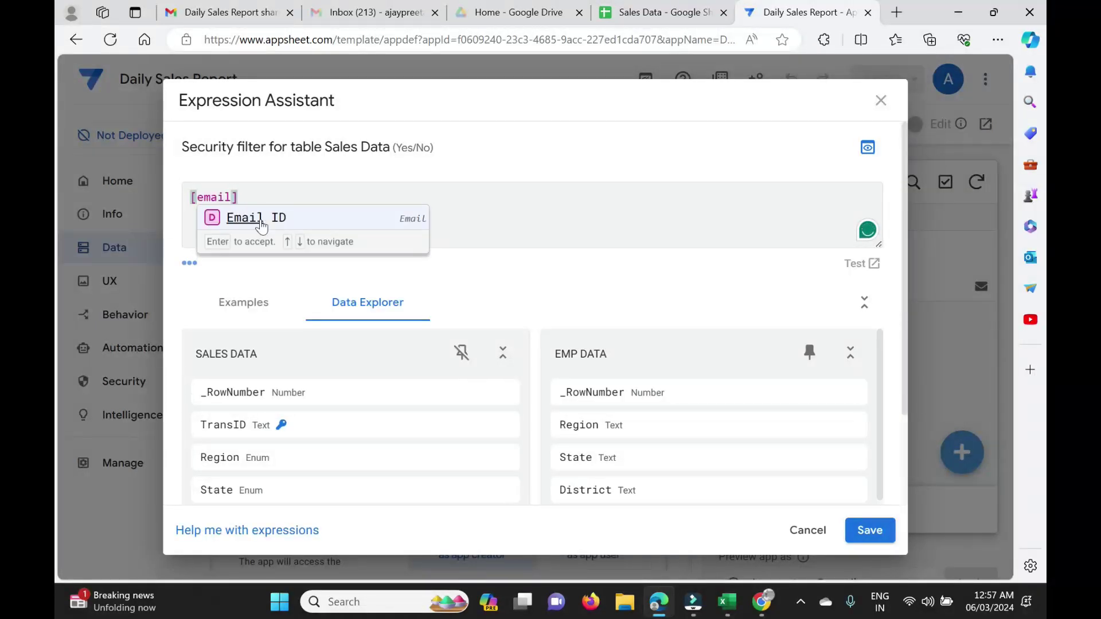
left_click(261, 225)
left_click(660, 12)
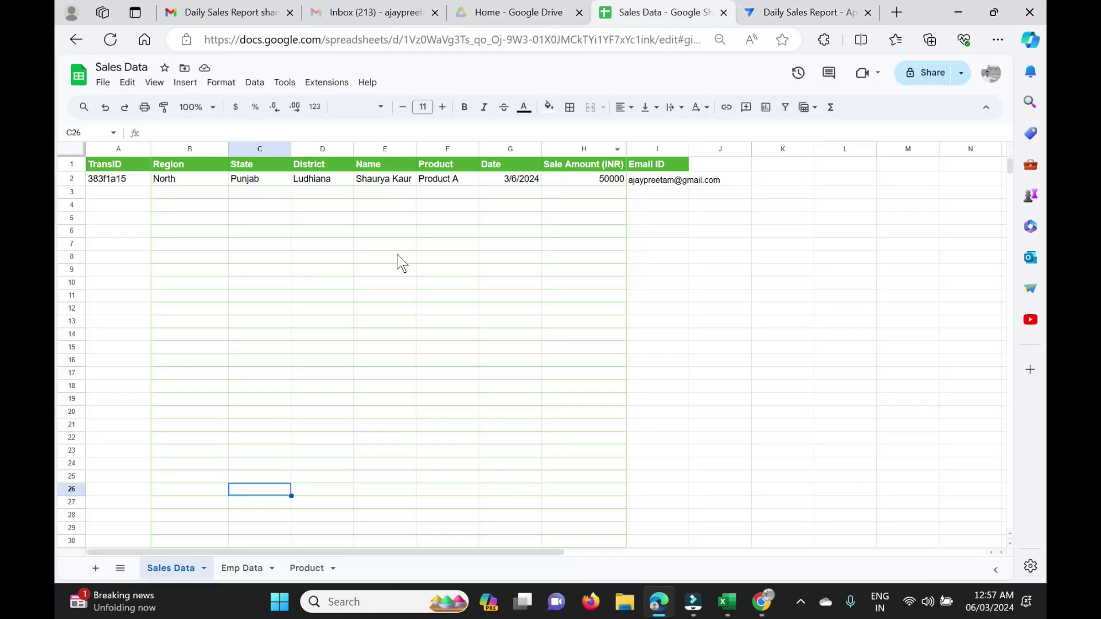
left_click(838, 16)
type("=userm")
type("mail()")
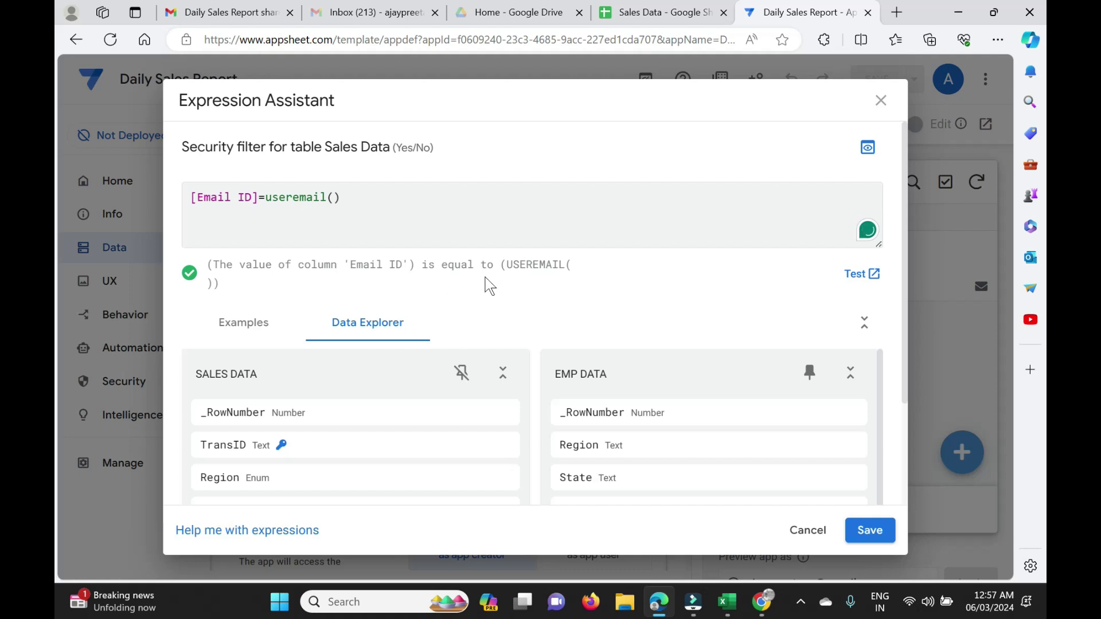
left_click(877, 533)
left_click(882, 79)
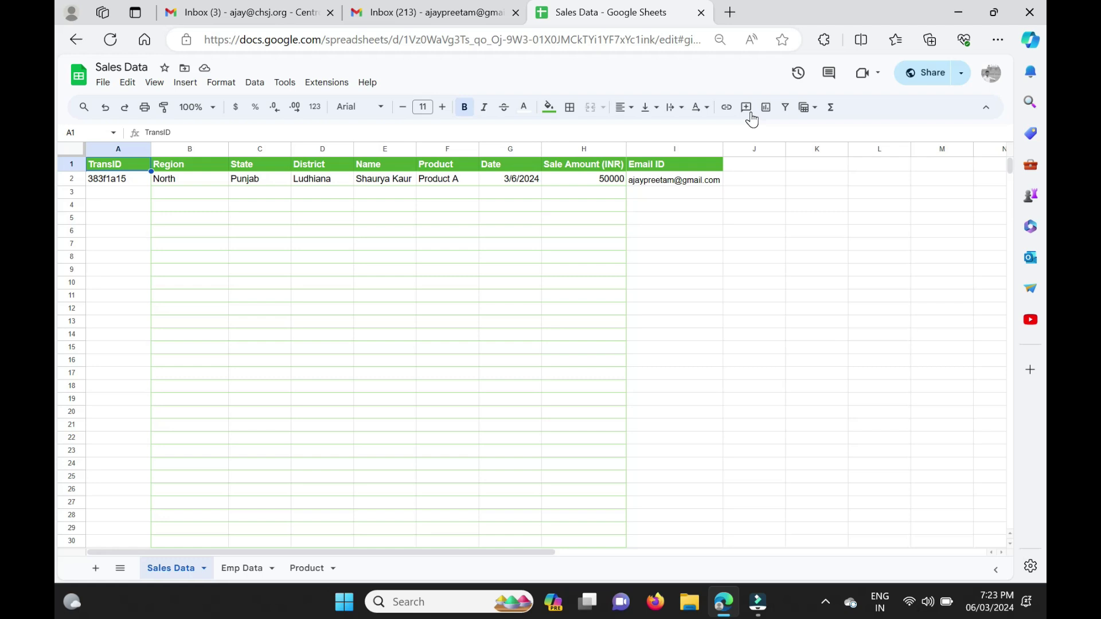
Open File > Download, close it without downloading, and start a Windows search.
left_click(104, 84)
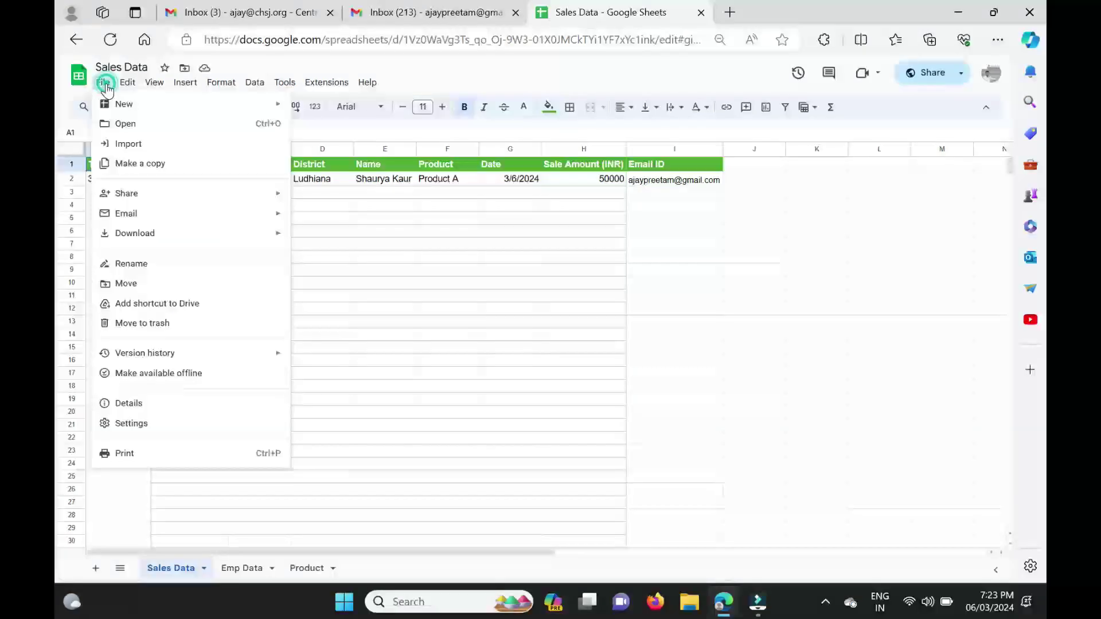
mouse_move(146, 234)
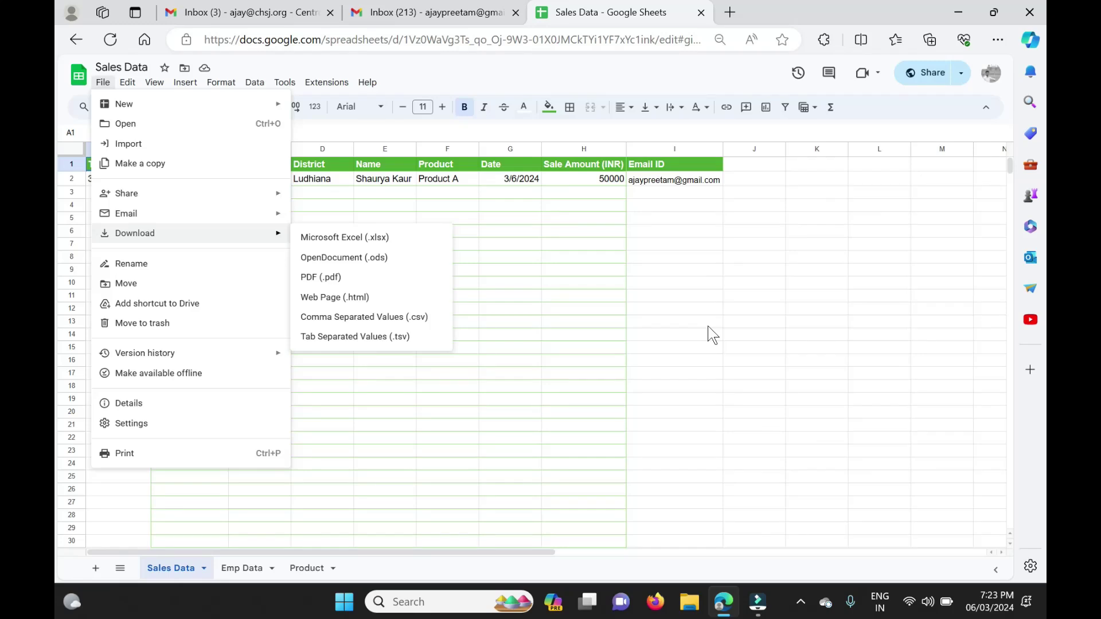
left_click(710, 328)
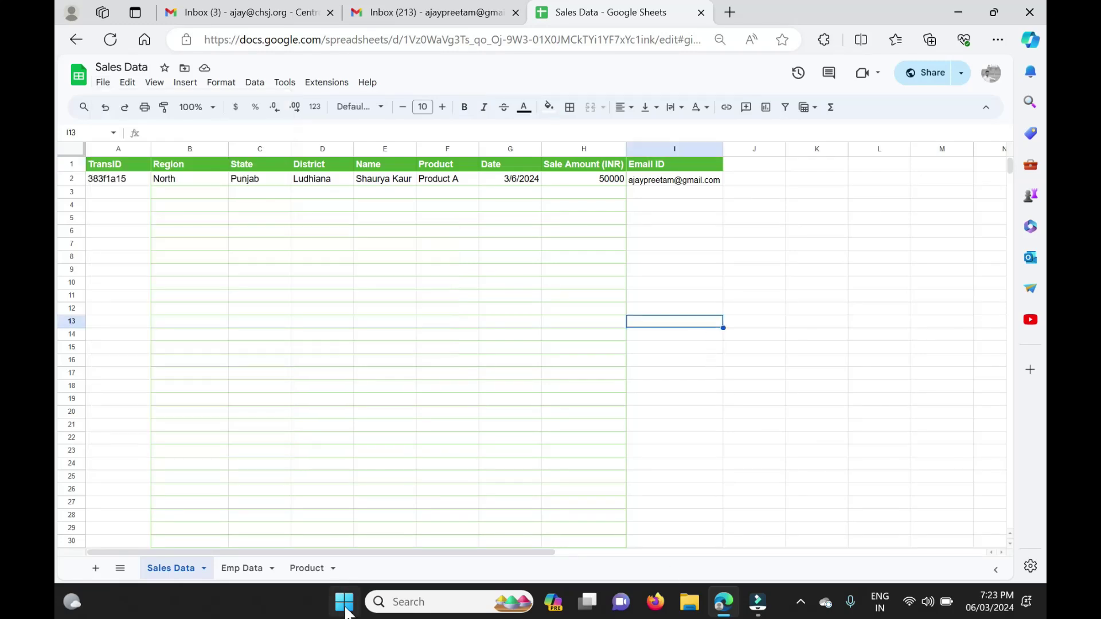
left_click(345, 602)
Launch Microsoft Excel via the 'excel' search and maximize its window.
type("excel")
key("Return")
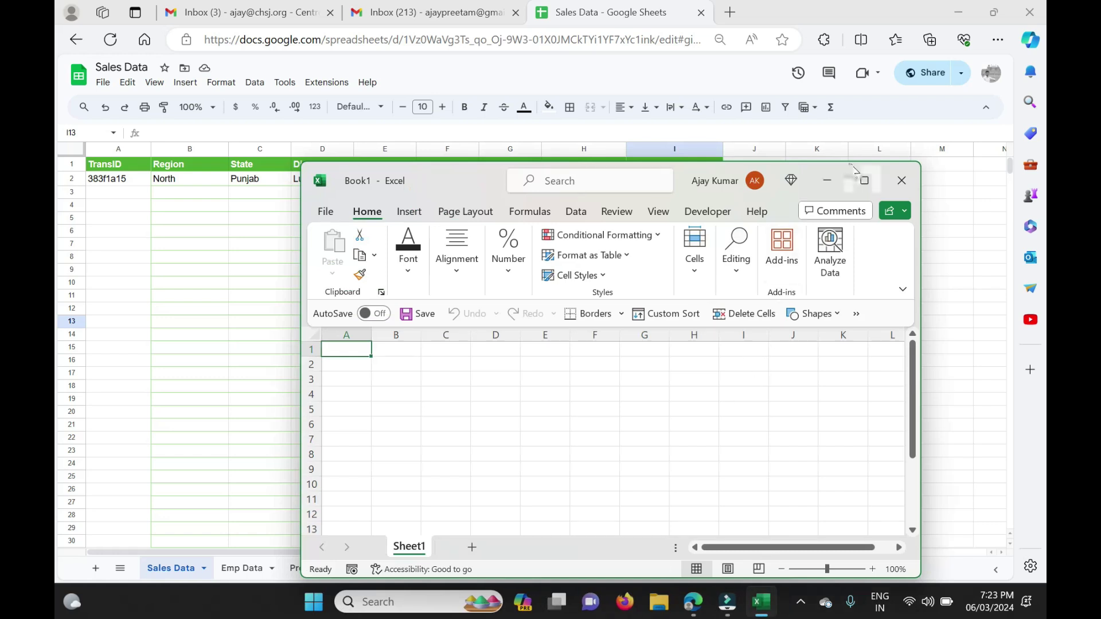
left_click(865, 181)
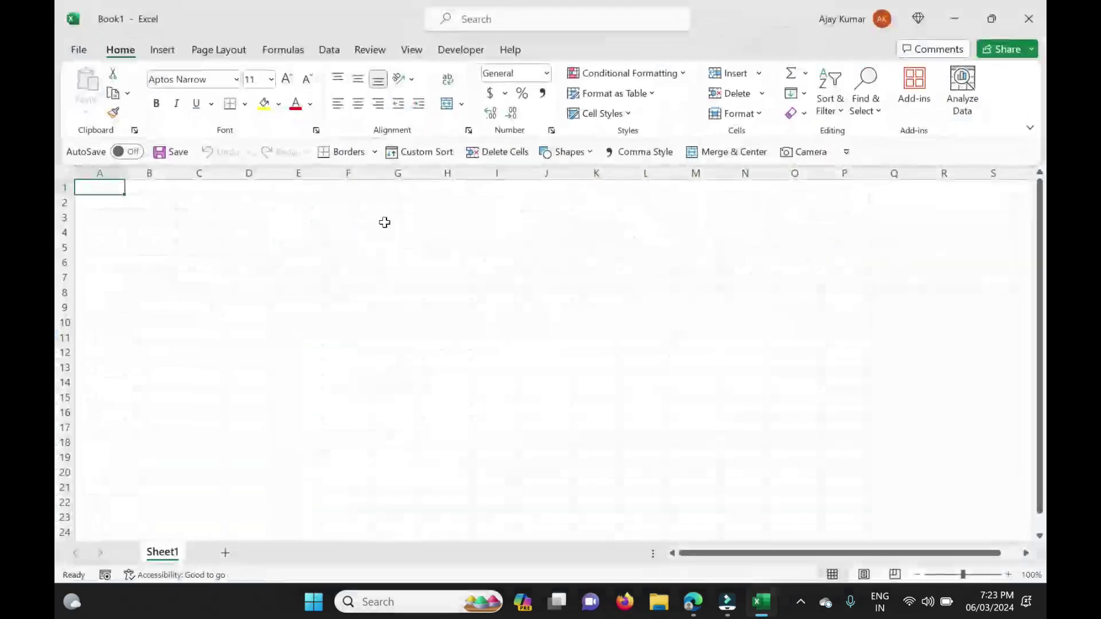
Add a new Sheet2 and select the range A1:G17.
left_click(227, 556)
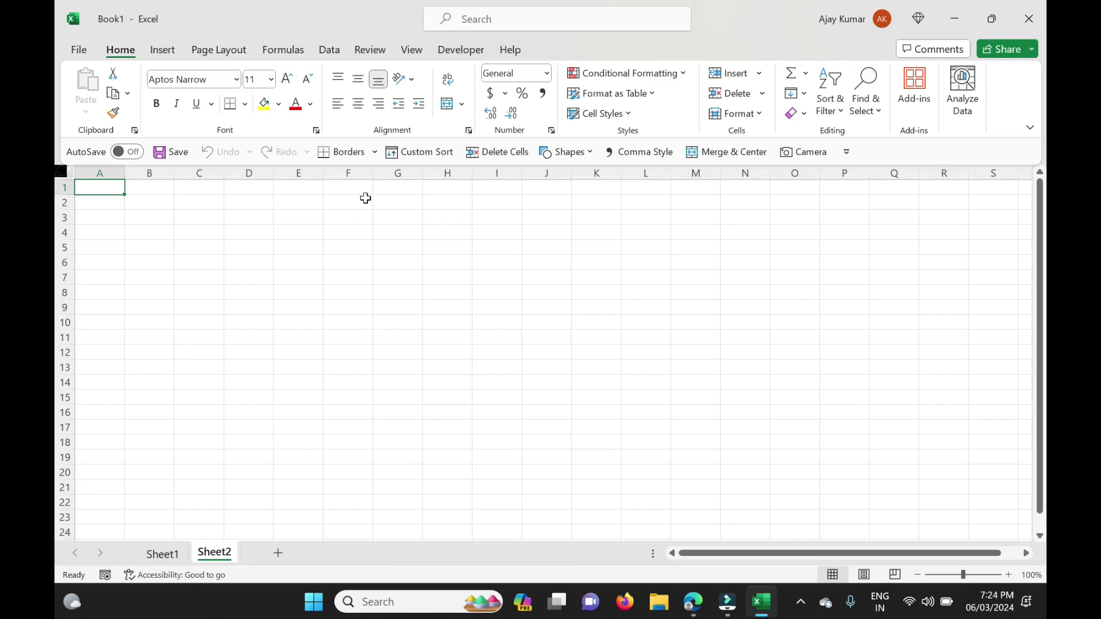
left_click(365, 199)
left_click_drag(87, 186, 405, 424)
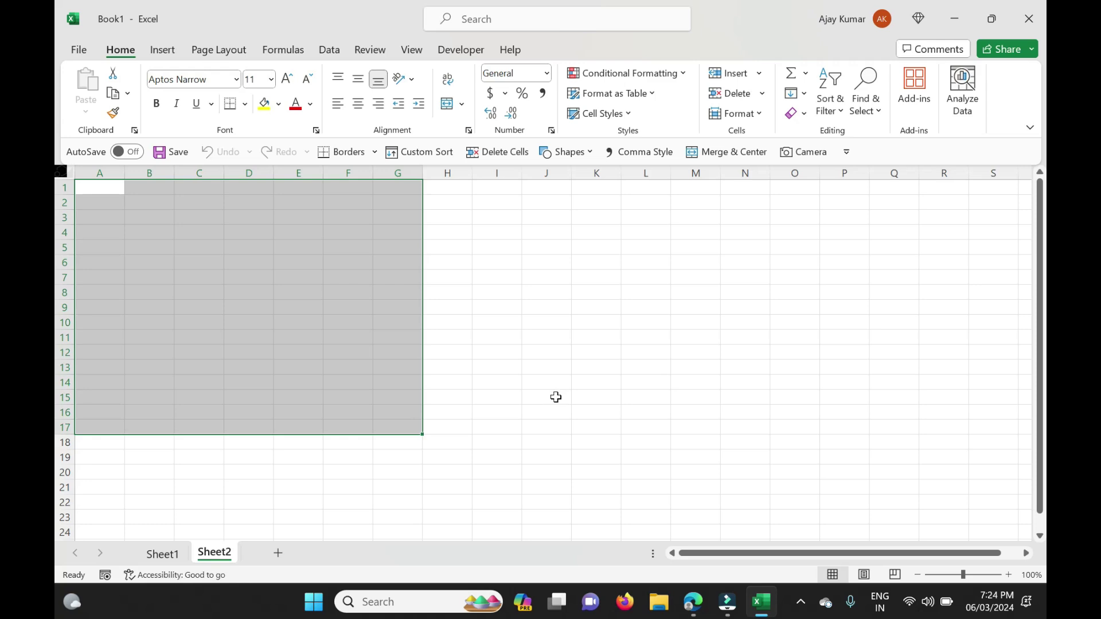